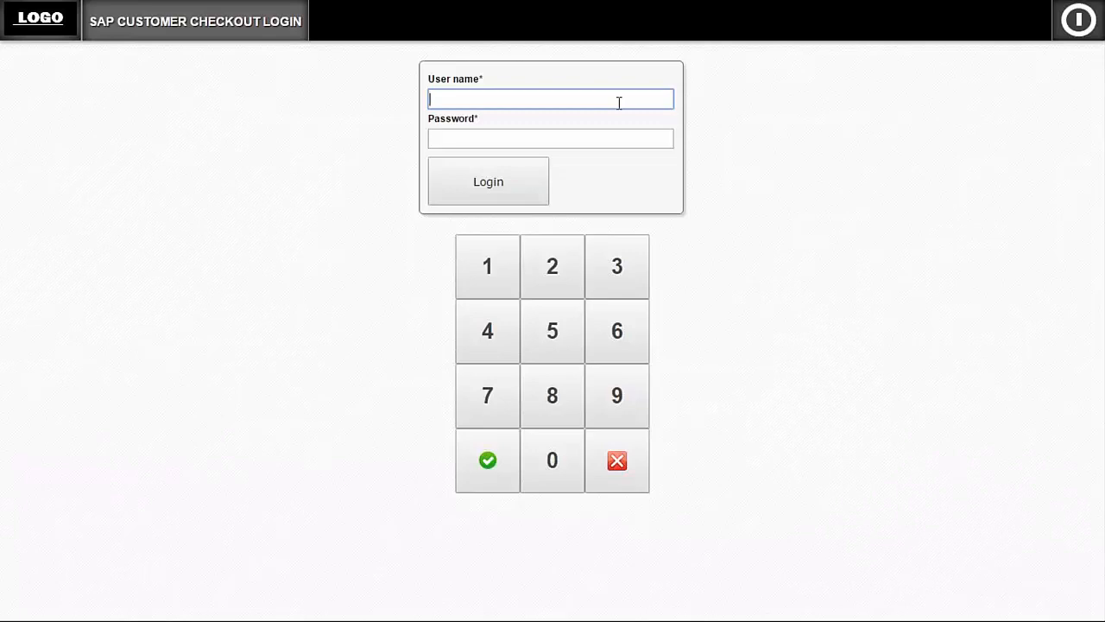
- Log in with the cashier's user name and password, and dismiss the notice about unsynchronized receipts
left_click(499, 278)
left_click(546, 278)
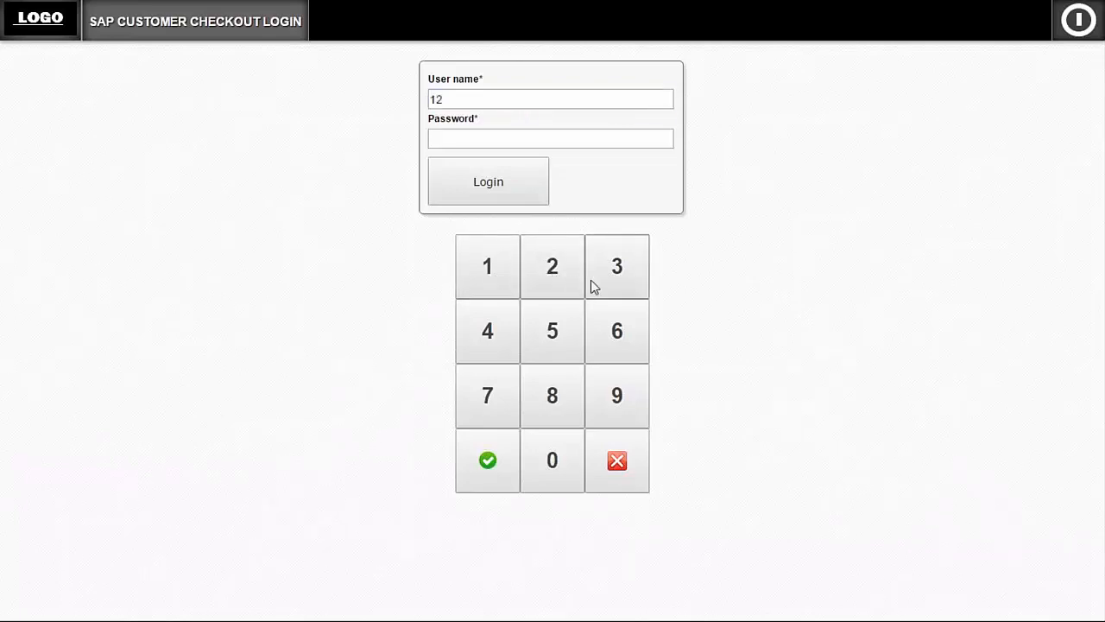
left_click(592, 286)
left_click(486, 328)
left_click(461, 140)
left_click(487, 268)
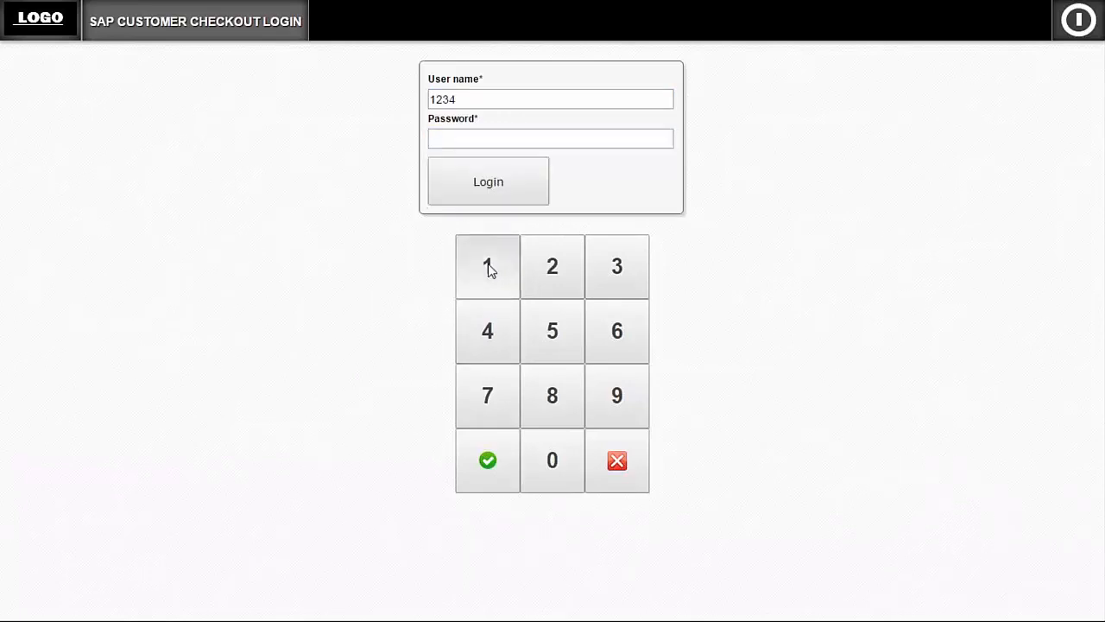
left_click(553, 270)
left_click(620, 271)
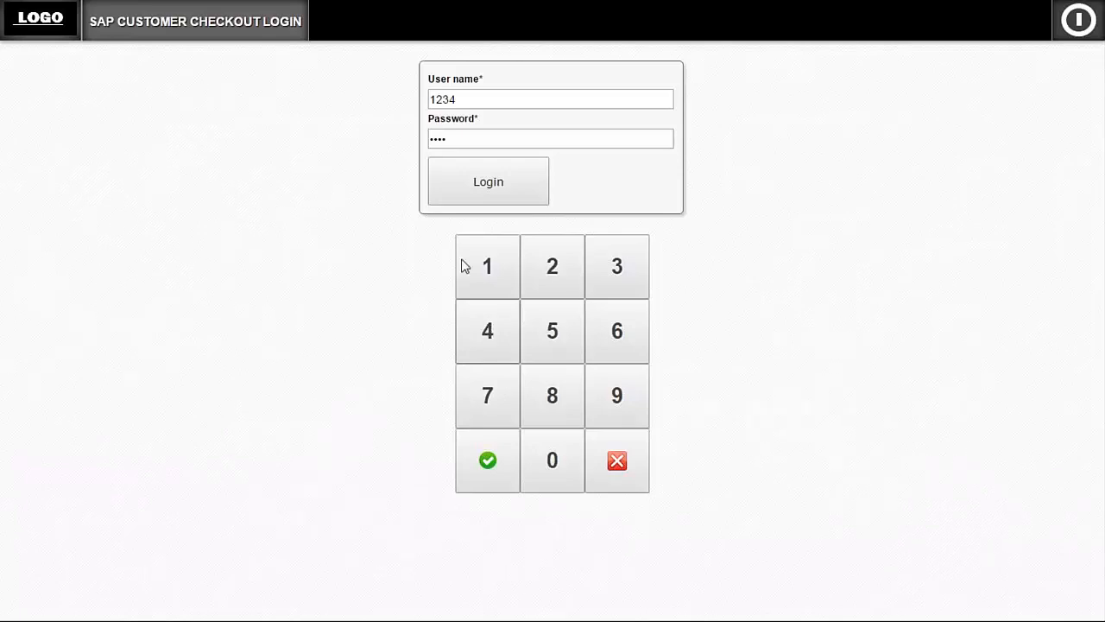
left_click(489, 198)
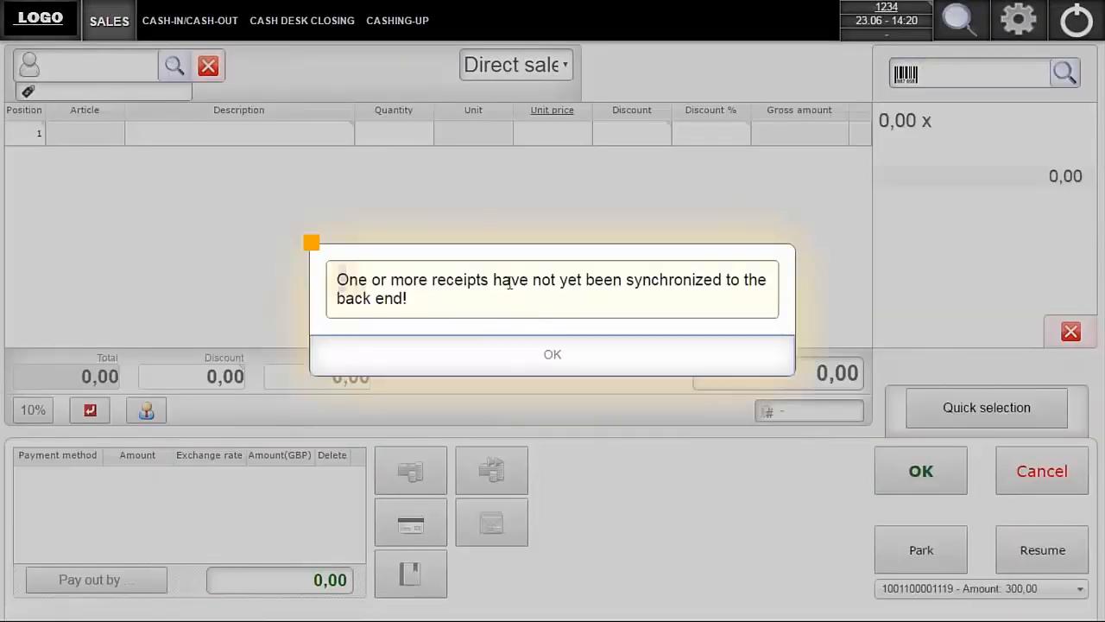
left_click(509, 368)
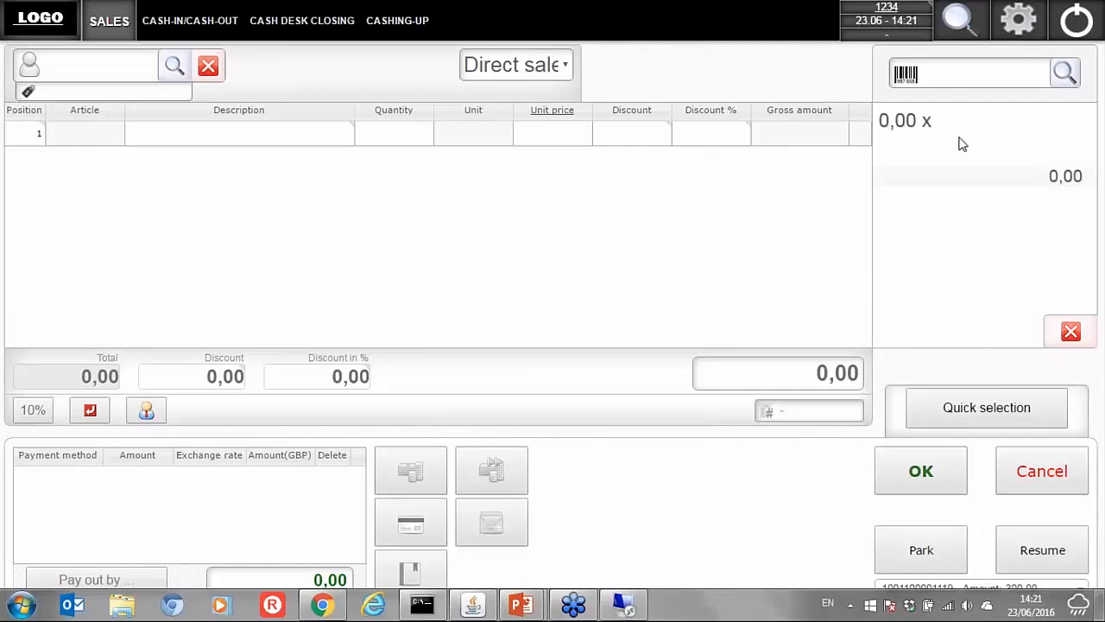
- Add the article with barcode 98765 to the receipt, plus one J.B. Officeprint 1420 from the article search
left_click(963, 73)
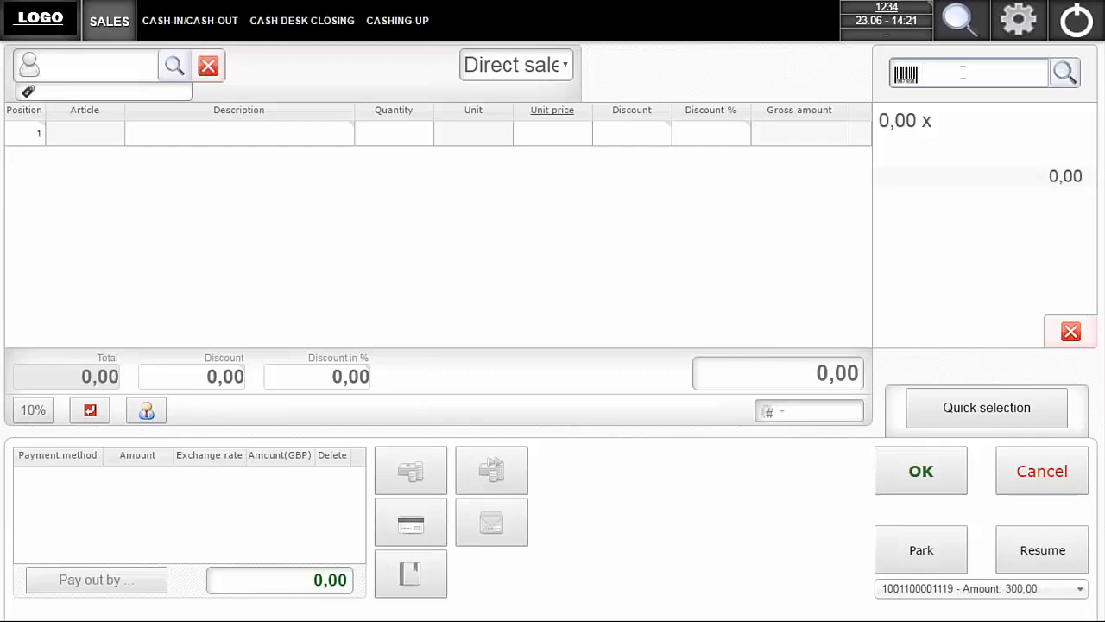
type("98765")
key("Return")
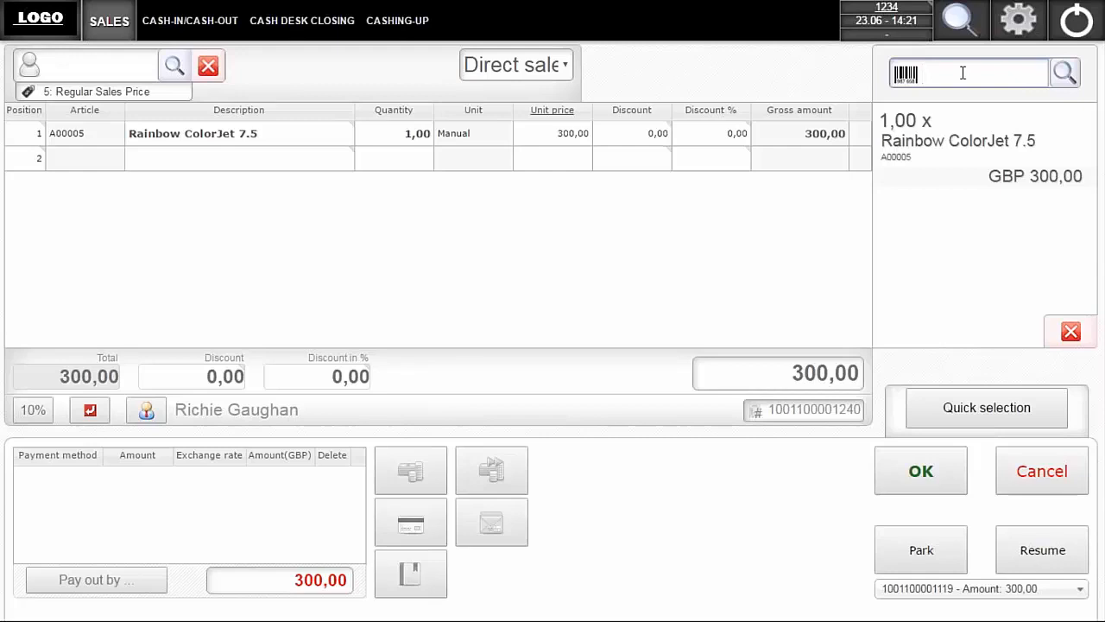
left_click(1068, 81)
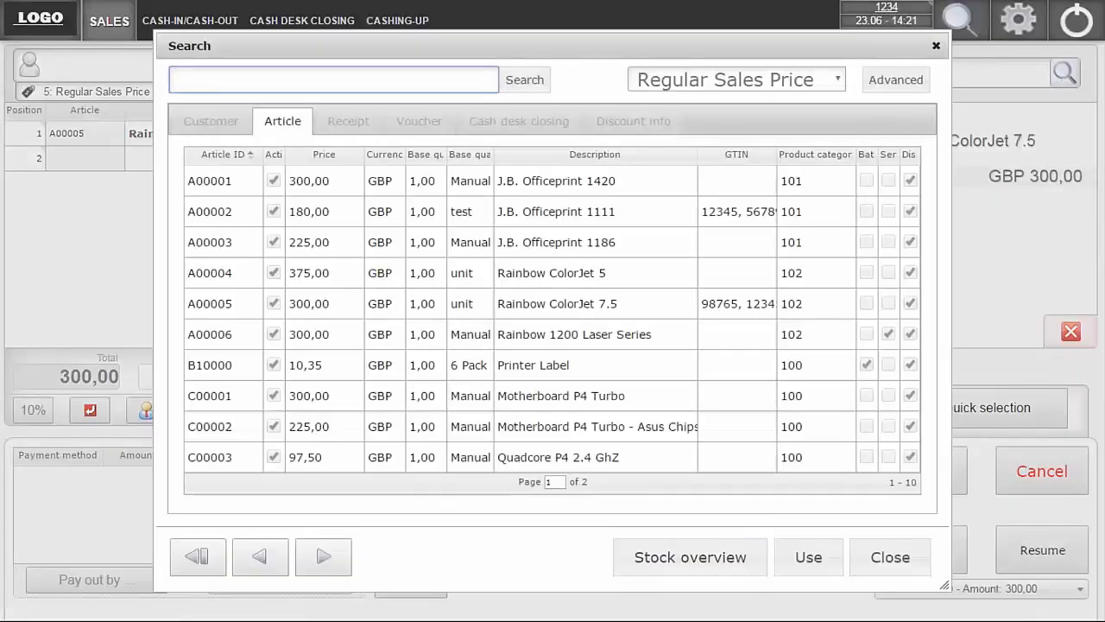
double_click(599, 184)
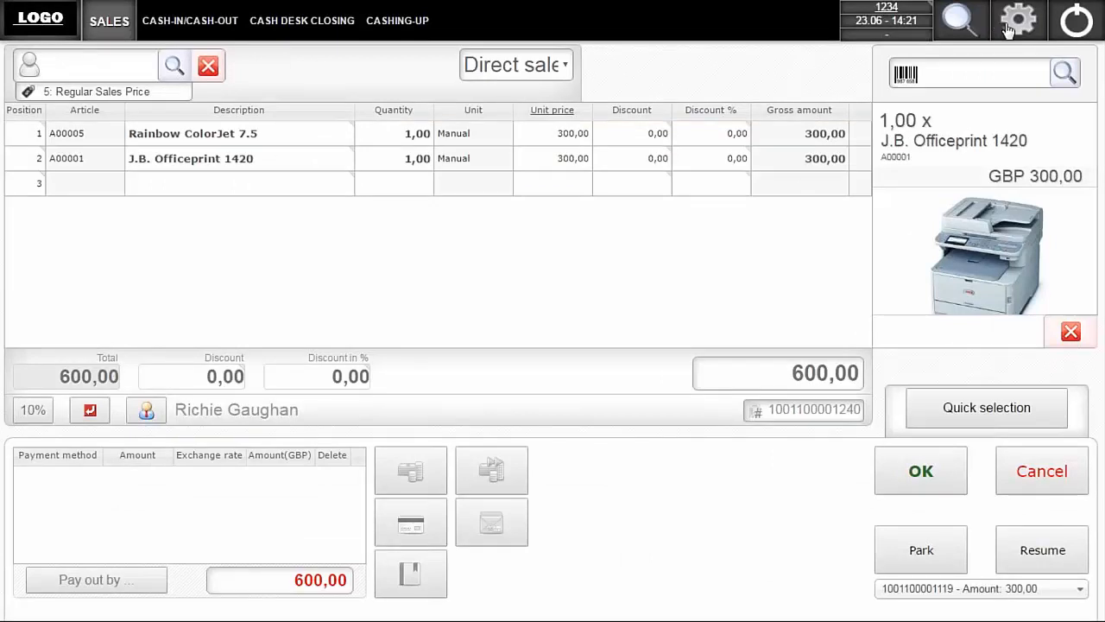
- Search the article list for "rainbow"
left_click(1066, 74)
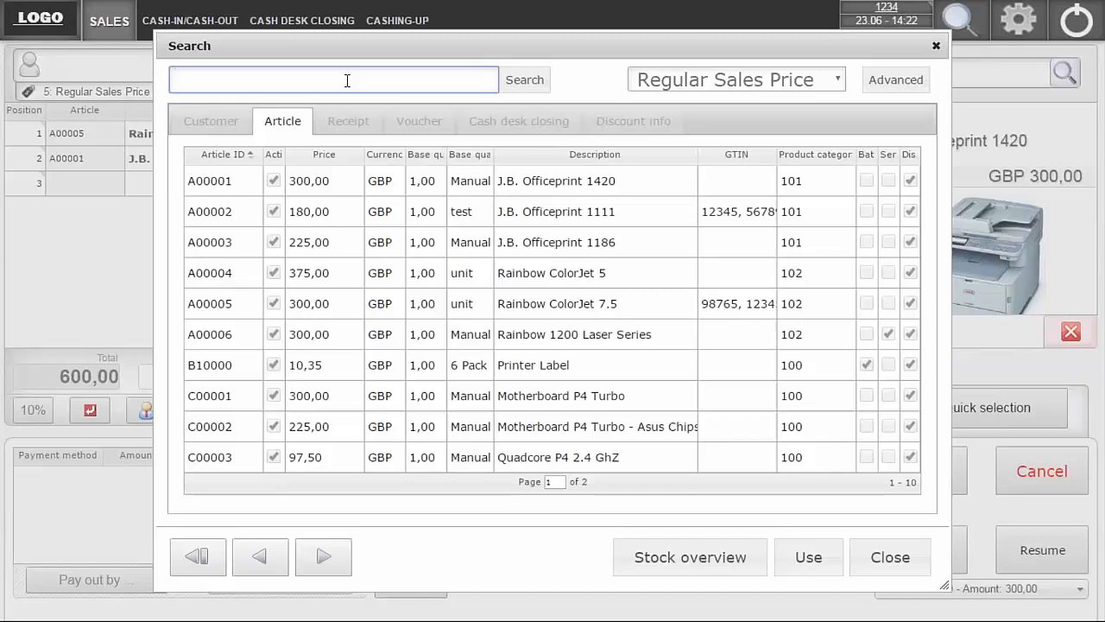
type("rainbow")
left_click(533, 85)
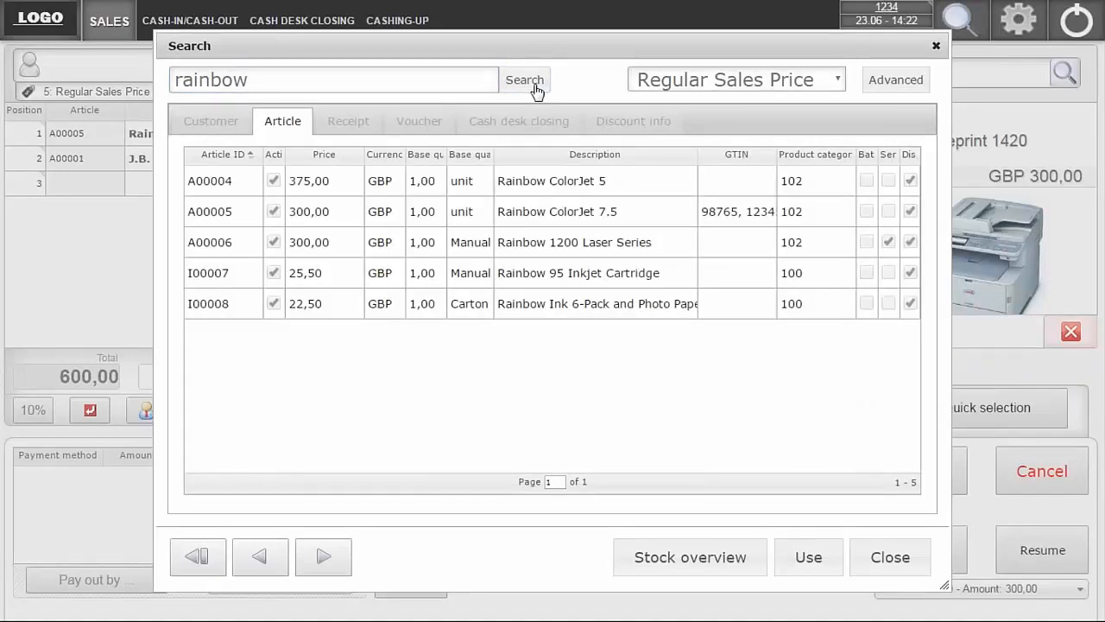
- Run an advanced article search for GTIN/bar code 12345, then close the search without adding an article
left_click(887, 82)
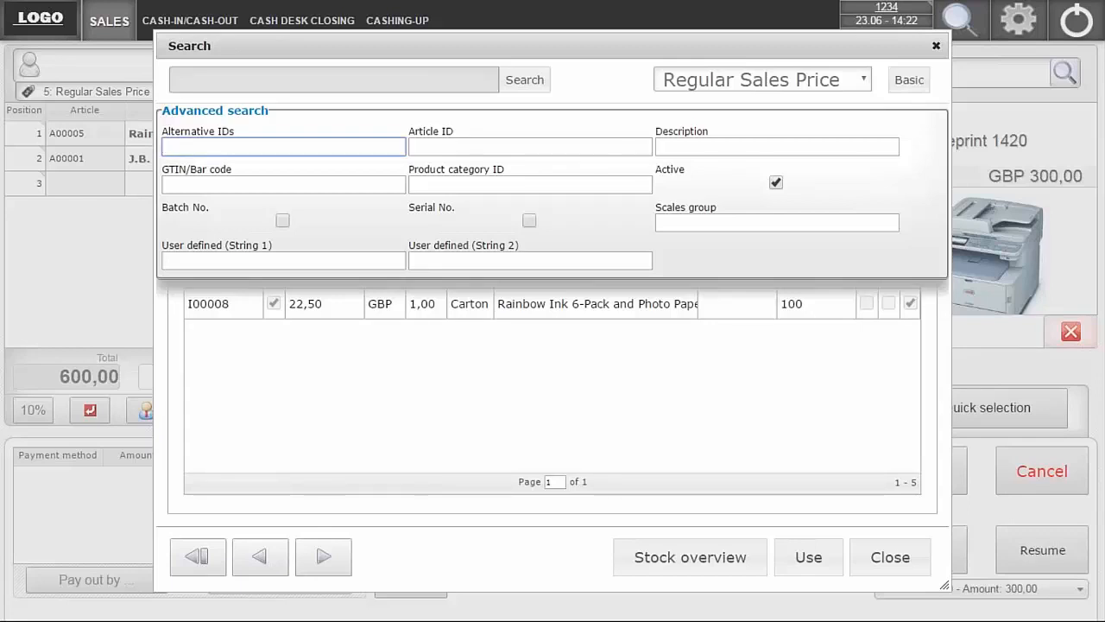
left_click(245, 183)
type("12345")
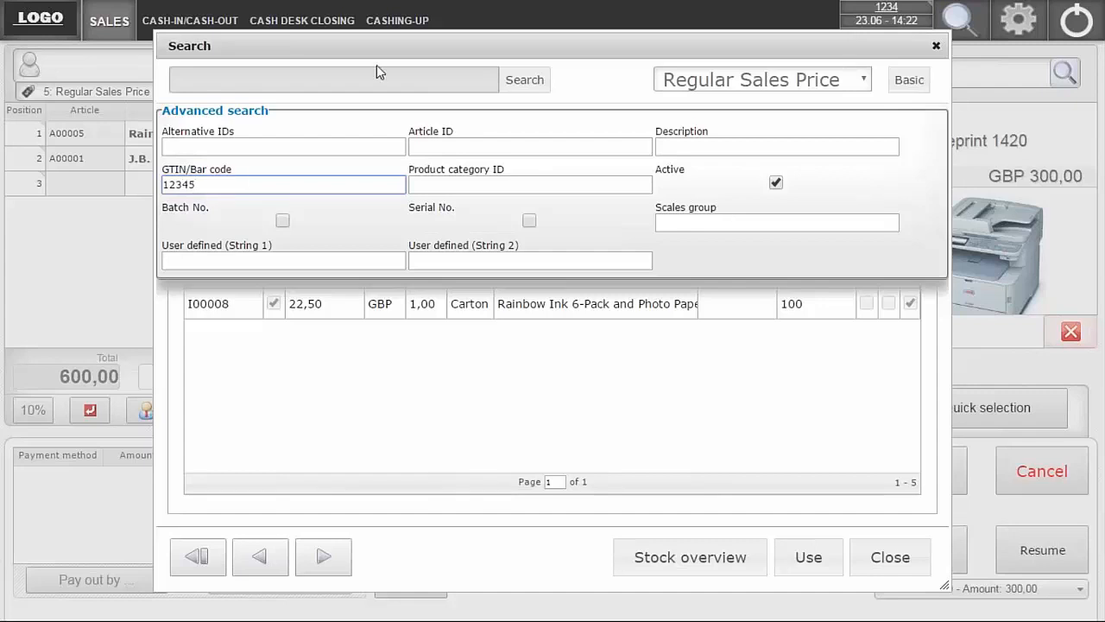
left_click(511, 84)
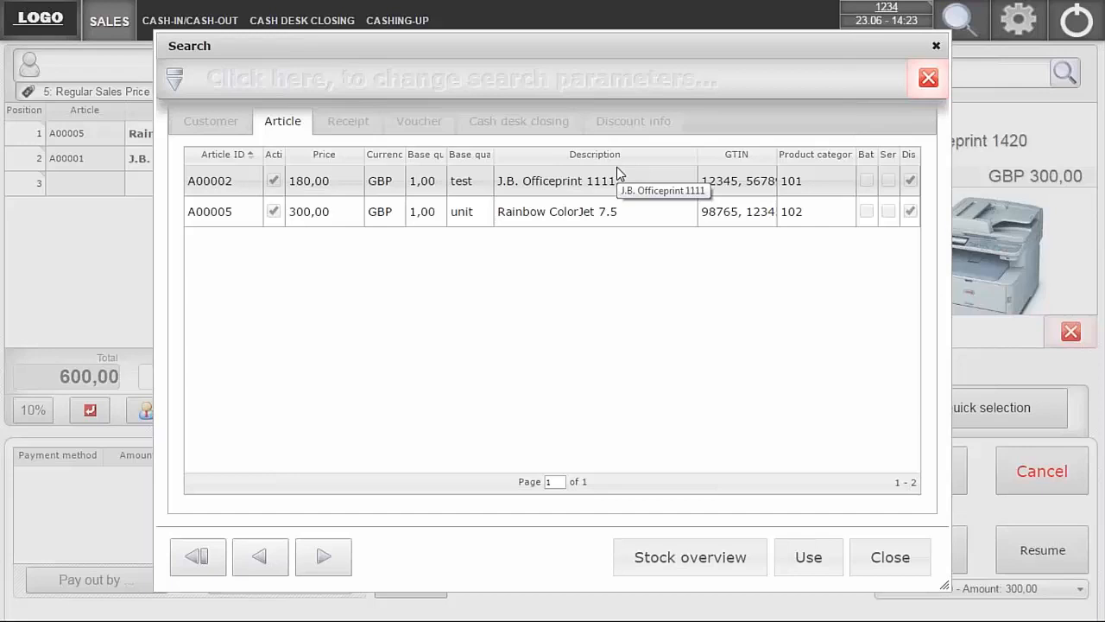
left_click(937, 47)
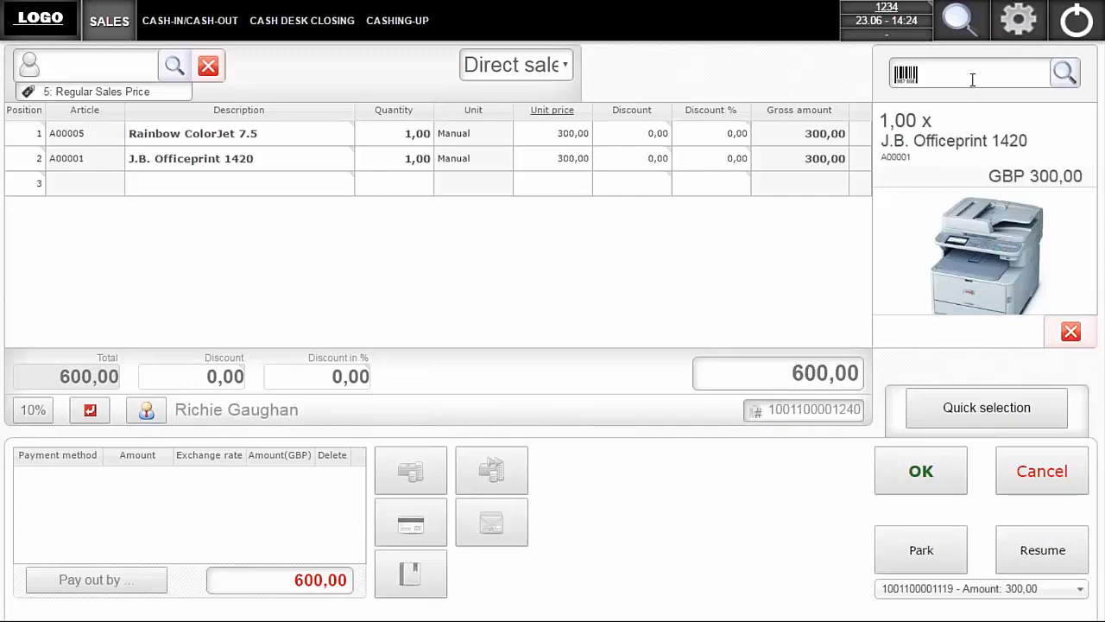
- Void the J.B. Officeprint 1420 line on the receipt
left_click(1070, 331)
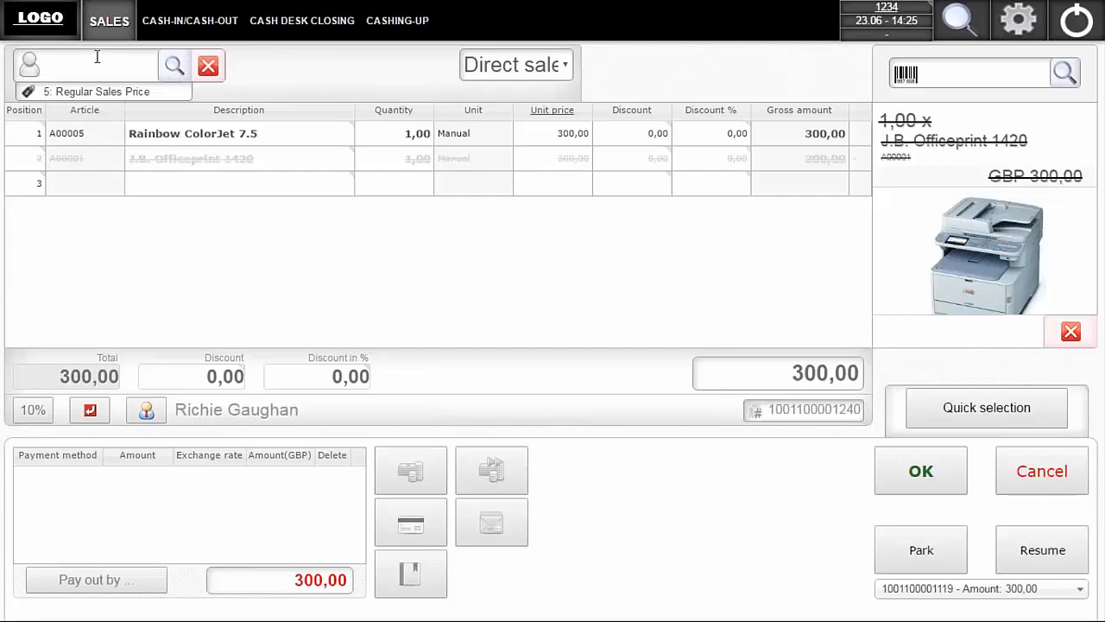
- Find the customer Mashina Corporation with an advanced search on its postal code and assign it to the receipt
left_click(173, 67)
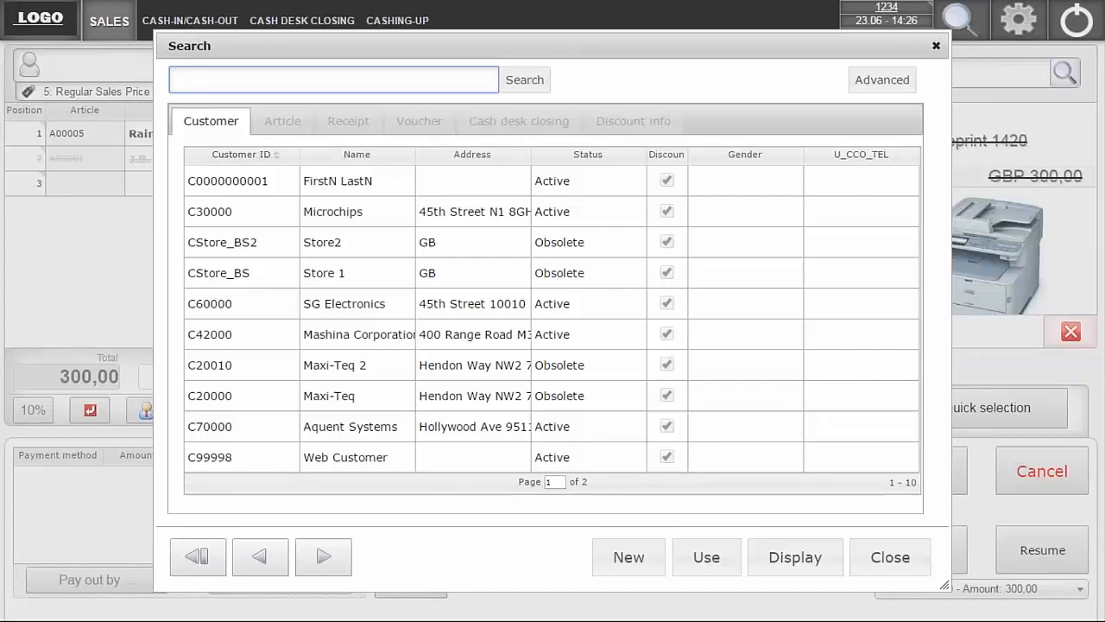
left_click(865, 82)
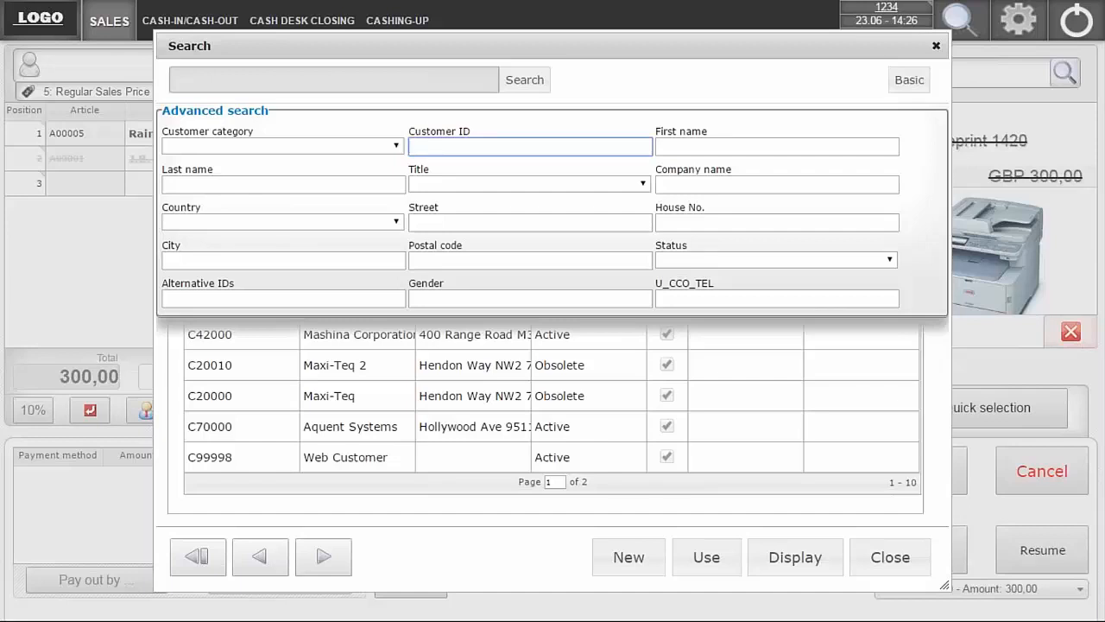
left_click(429, 262)
type("M")
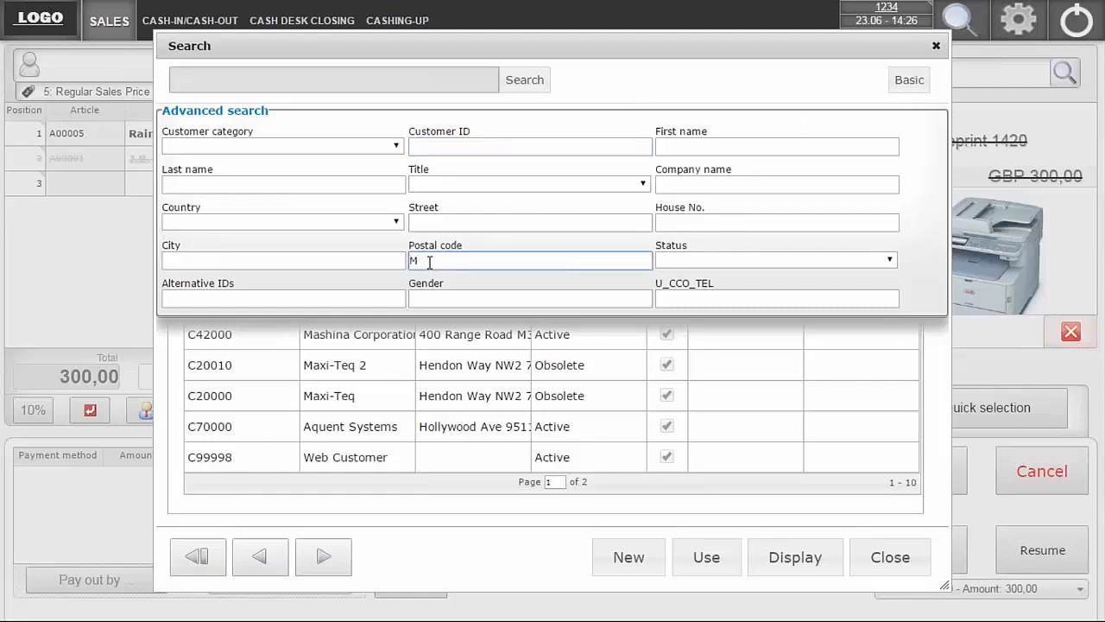
type("7")
key("BackSpace")
type("3 7FD")
left_click(523, 79)
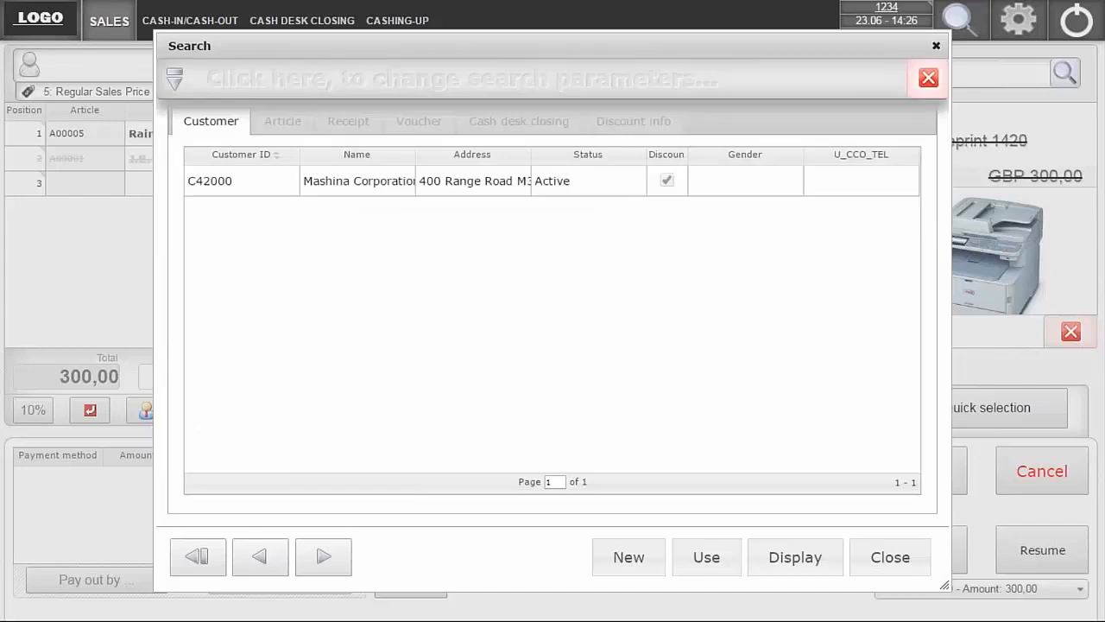
double_click(367, 189)
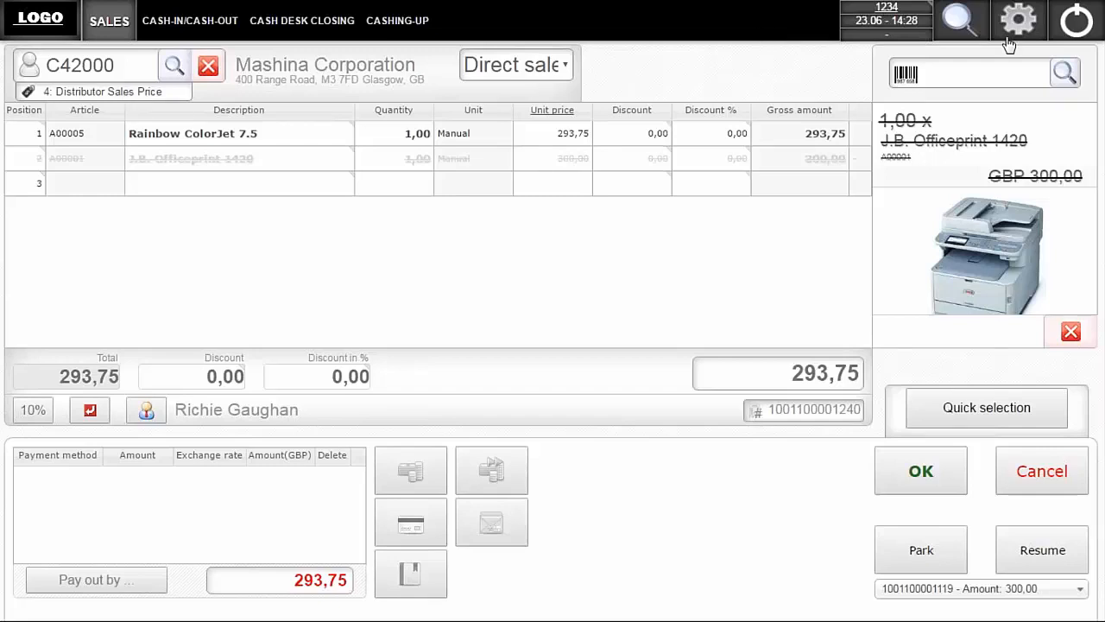
- Add another Rainbow ColorJet 7.5 to the receipt from the distributor-priced article list
left_click(1064, 75)
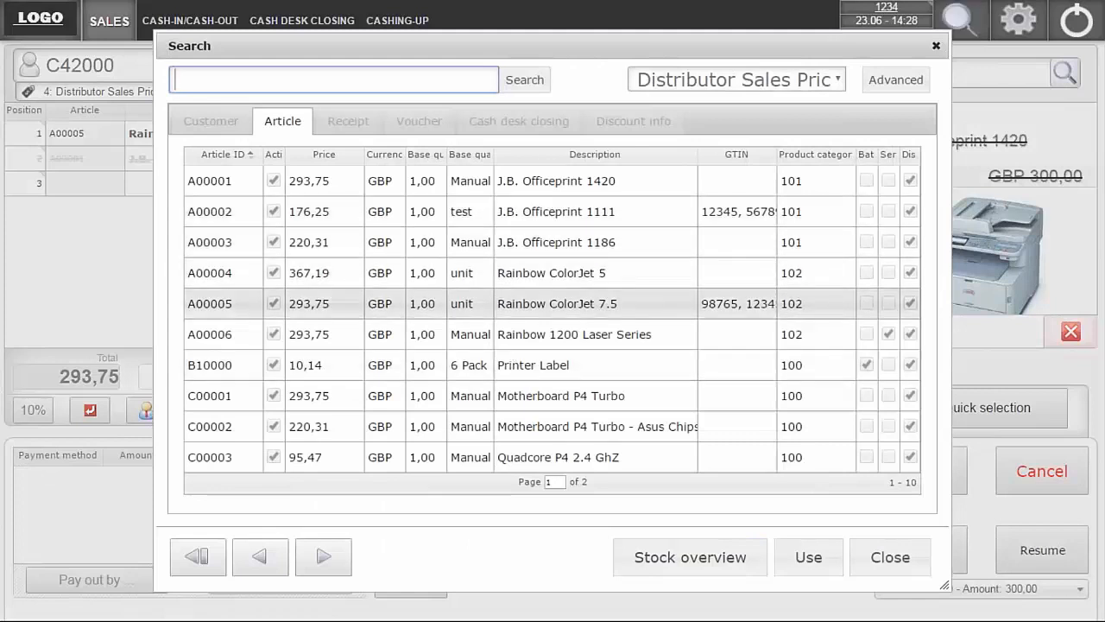
left_click(535, 303)
double_click(534, 303)
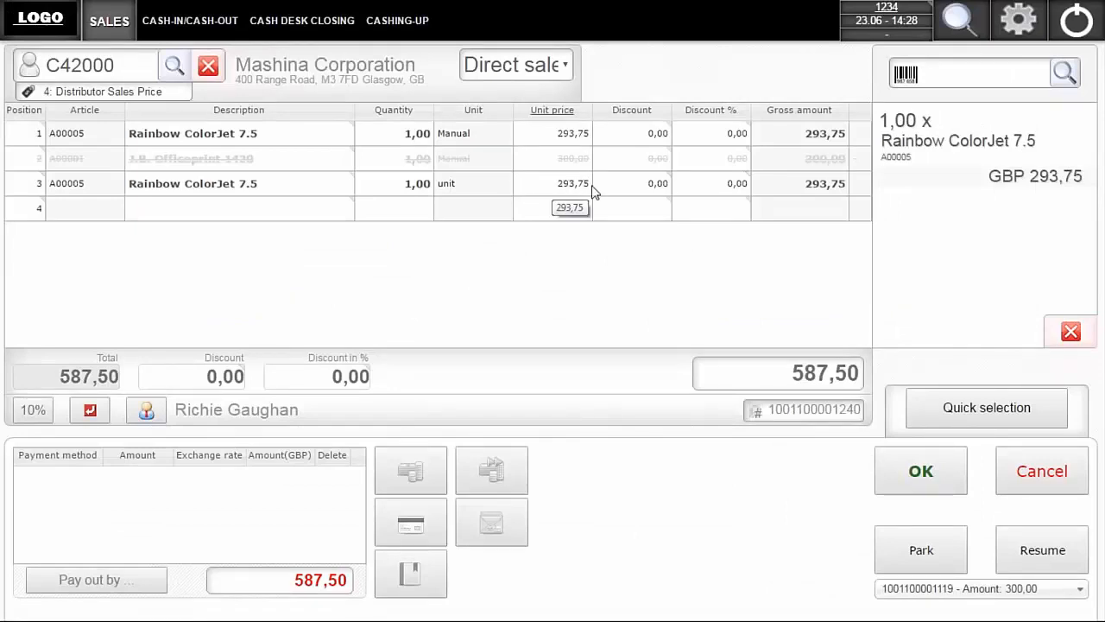
- Apply a discount amount of 10,00 with the purpose Goodwill to the Rainbow ColorJet 7.5 in position 3
left_click(643, 192)
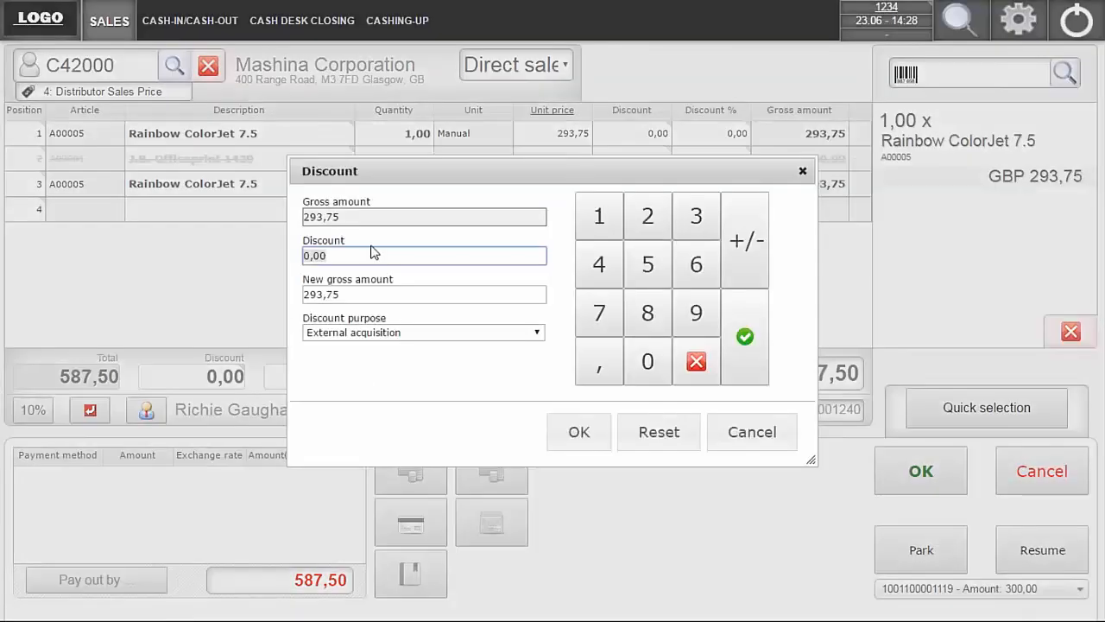
type("10")
key("Tab")
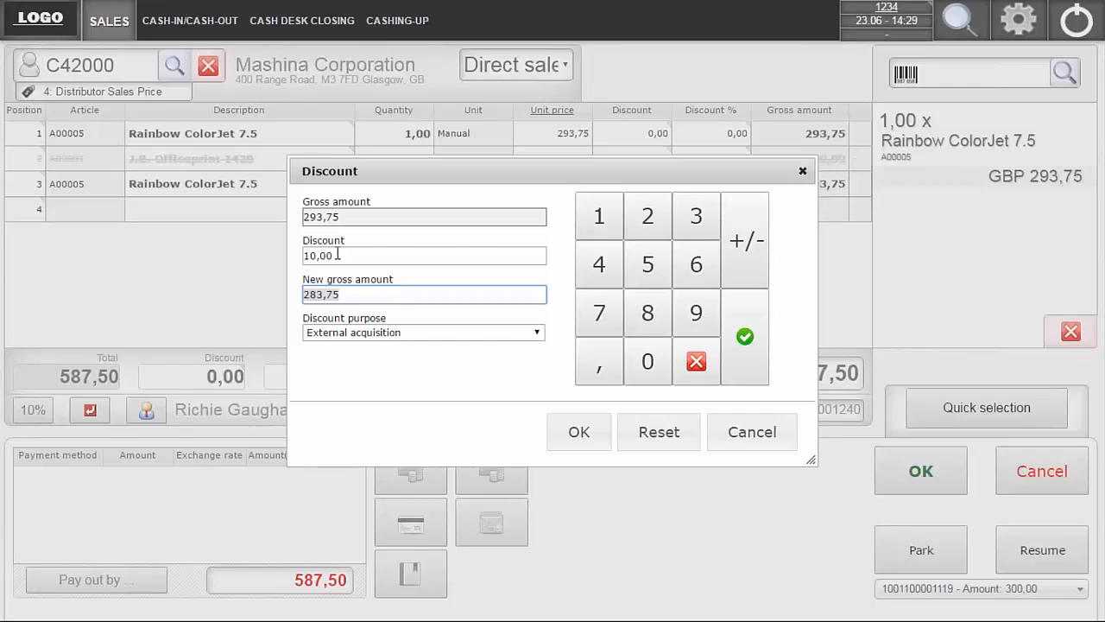
left_click(408, 334)
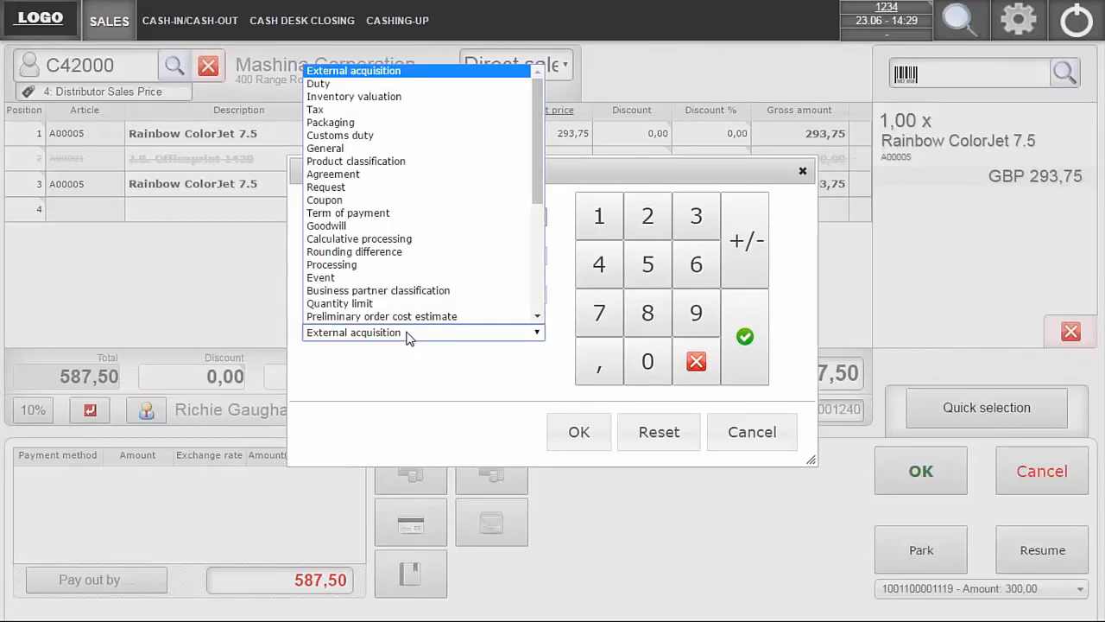
left_click(372, 227)
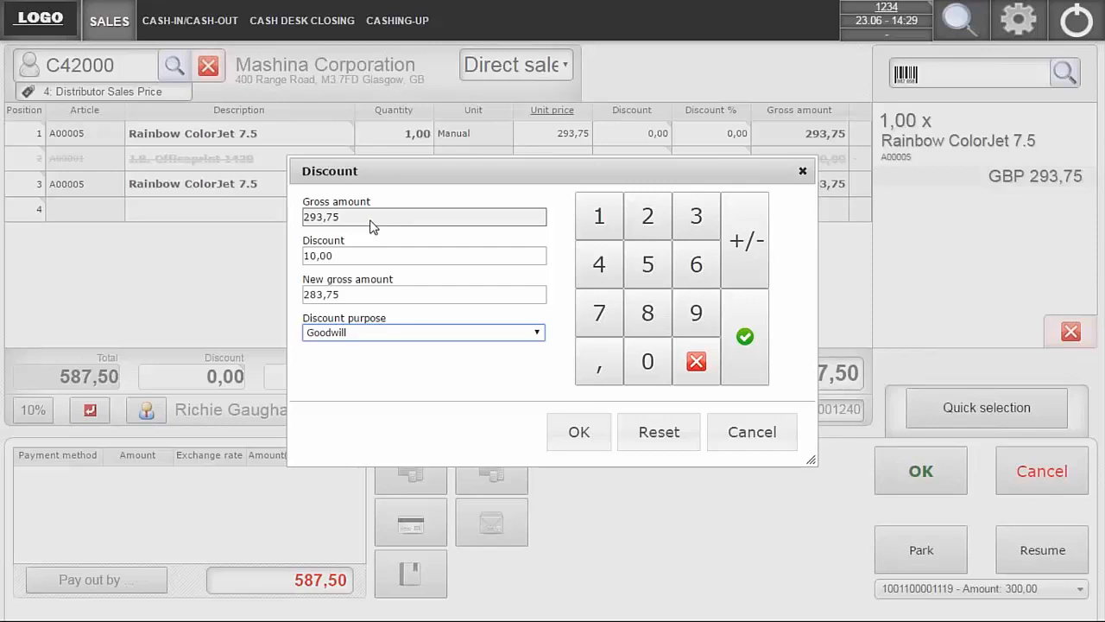
left_click(580, 436)
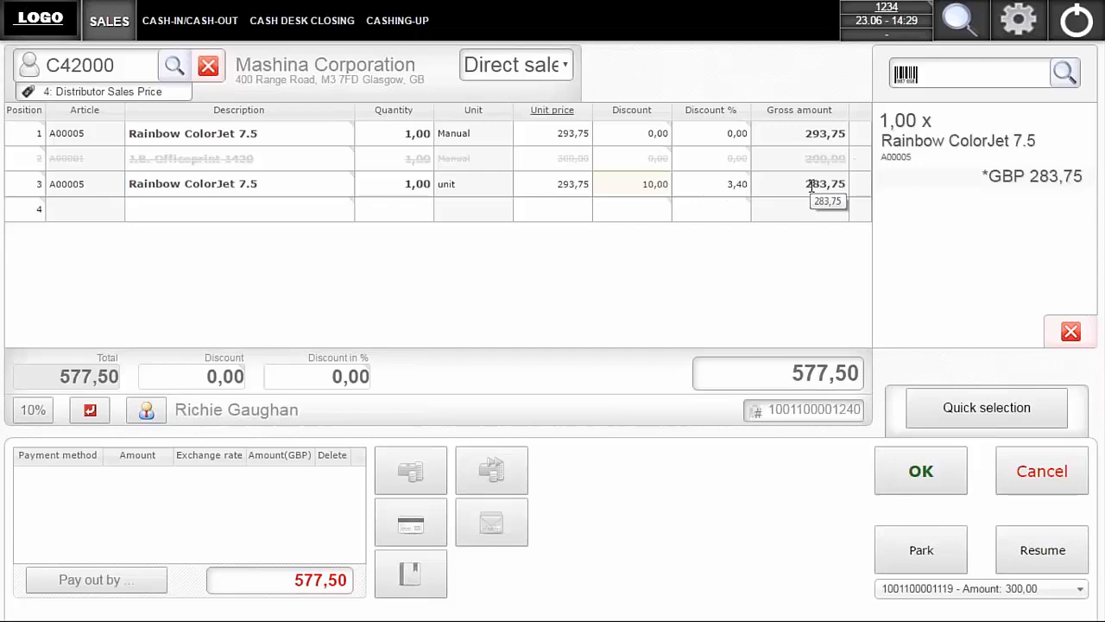
- Apply a 10 % discount with the purpose Agreement to the Rainbow ColorJet 7.5 in position 1
left_click(724, 135)
left_click(723, 135)
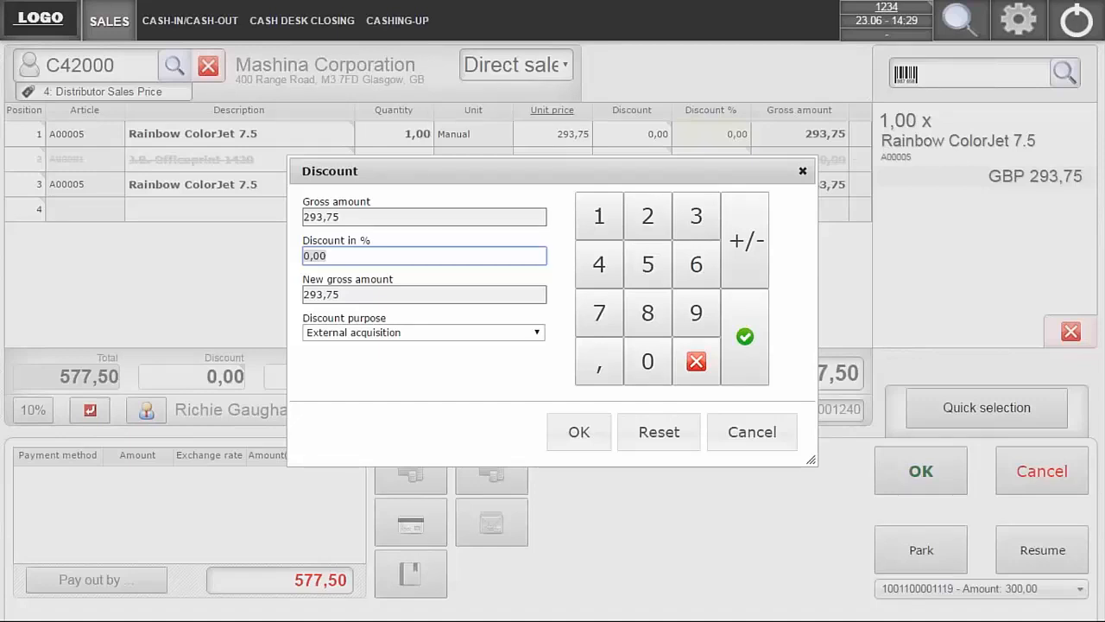
type("10")
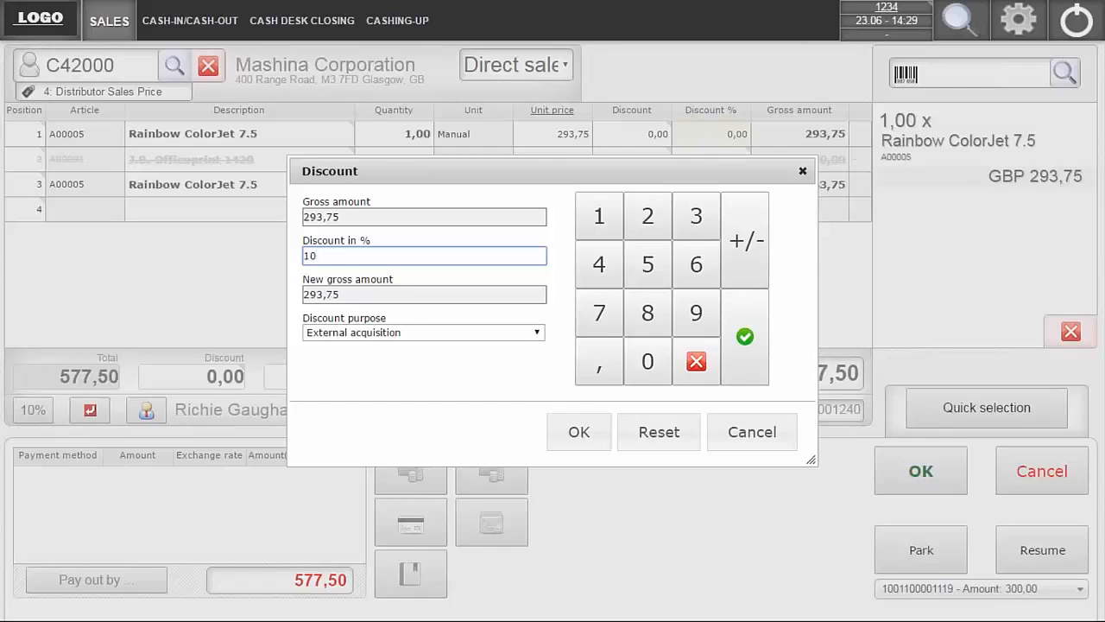
key("Tab")
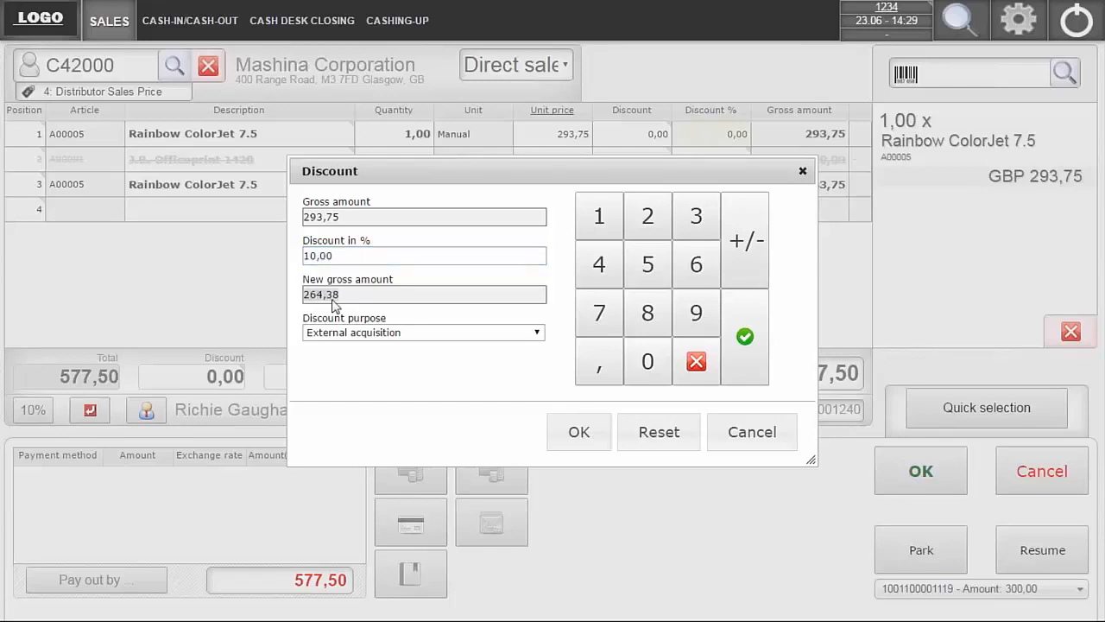
left_click(404, 349)
left_click(409, 335)
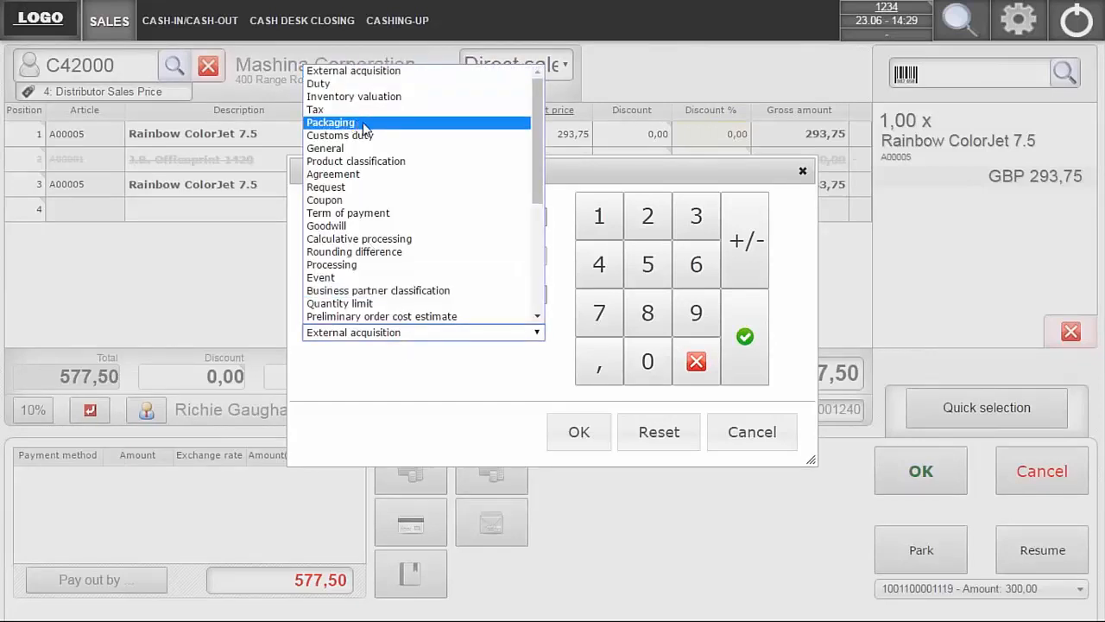
left_click(352, 177)
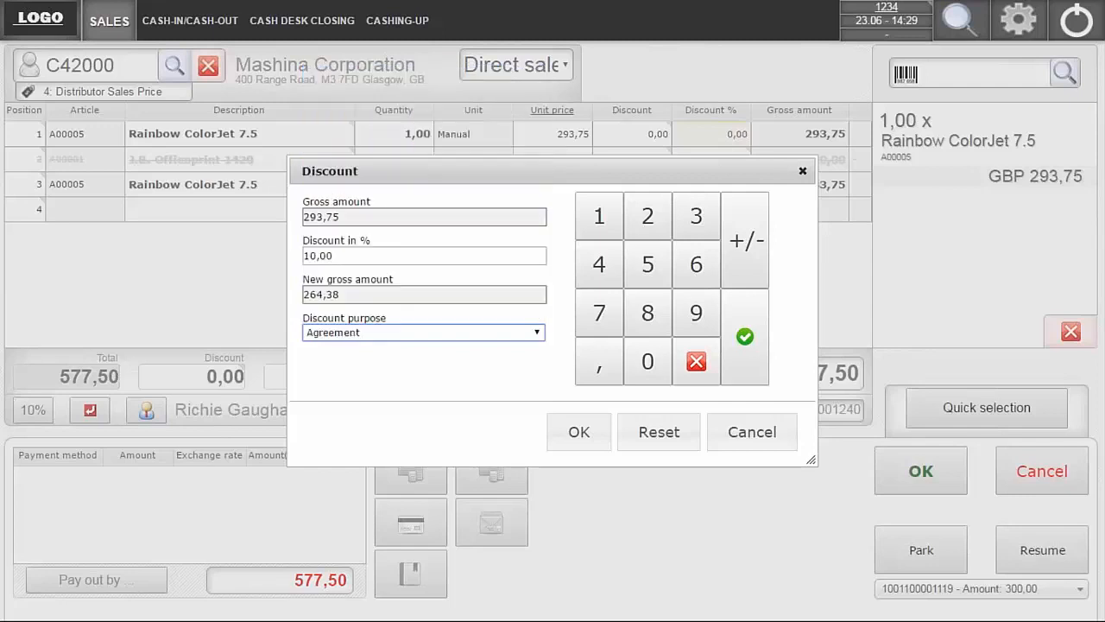
left_click(573, 425)
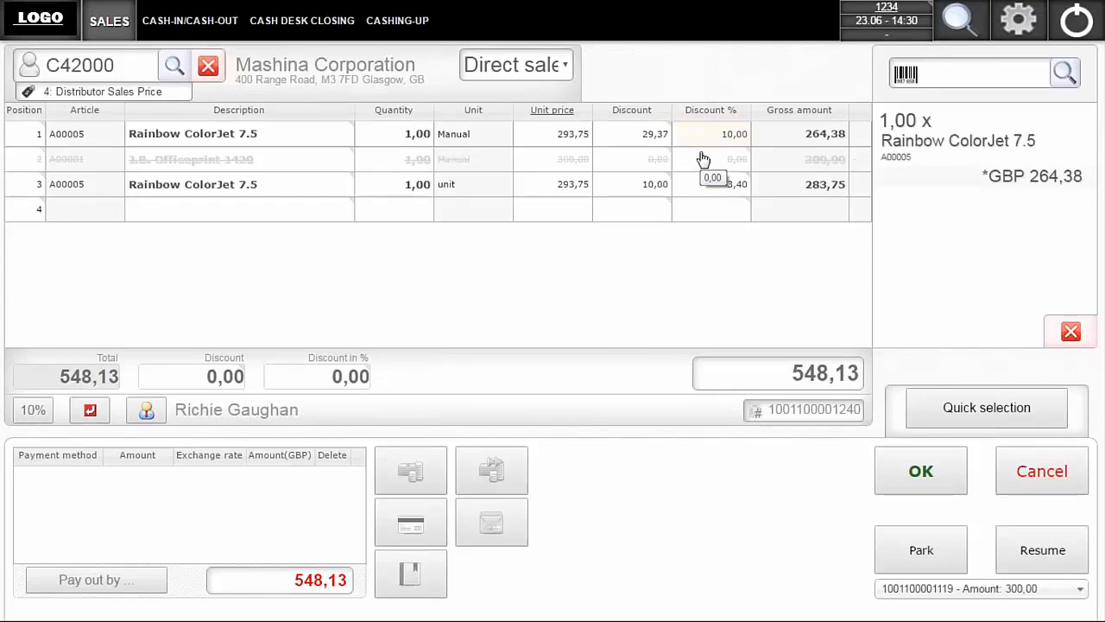
- Change the description of the Rainbow ColorJet 7.5 in position 1 to "Rainbow ColorJet 7.5 - Ex Display"
double_click(278, 141)
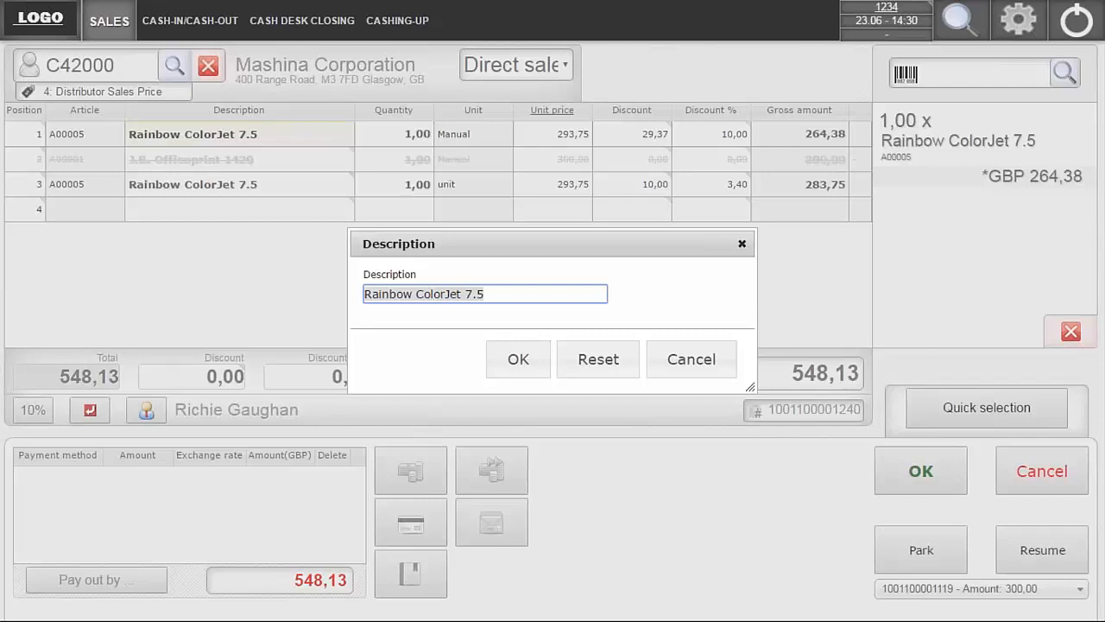
left_click(510, 297)
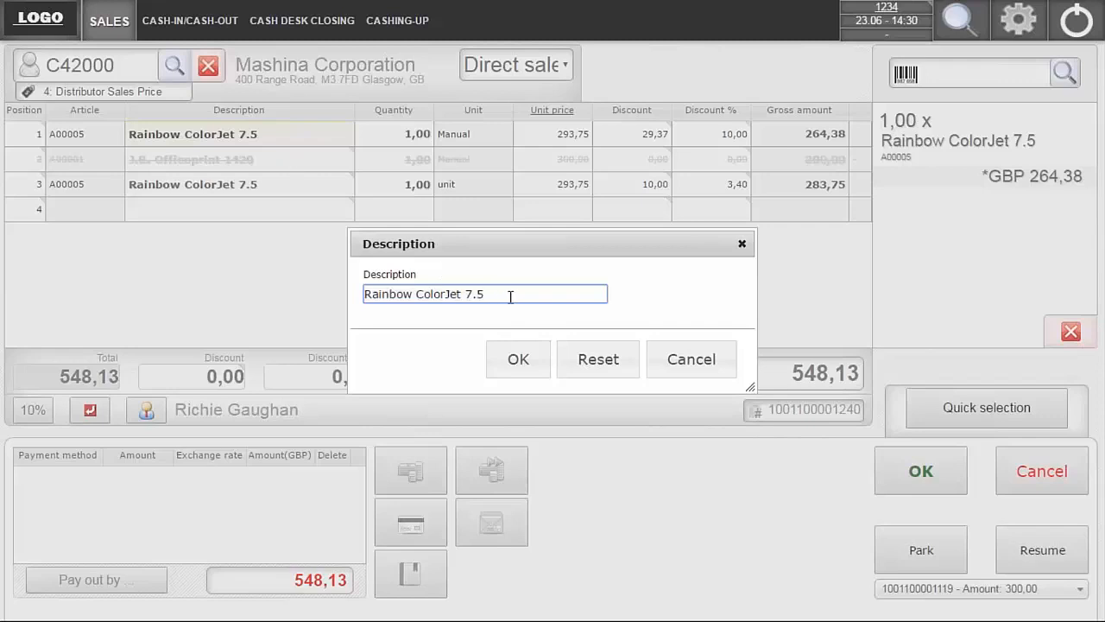
type("- ExDisply")
key("Left")
type("a")
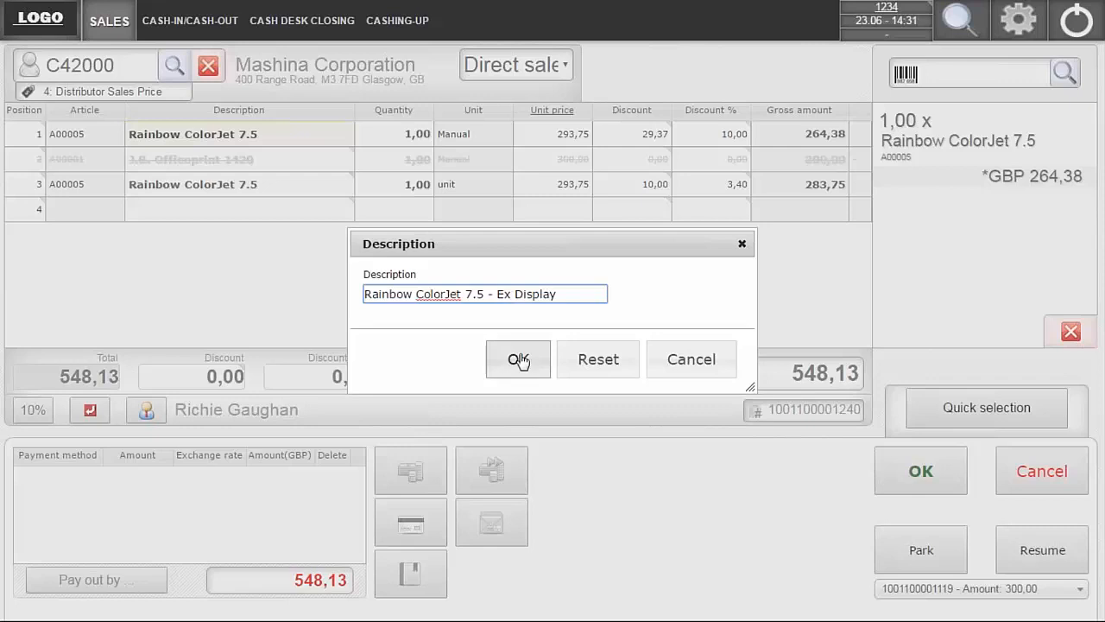
left_click(518, 361)
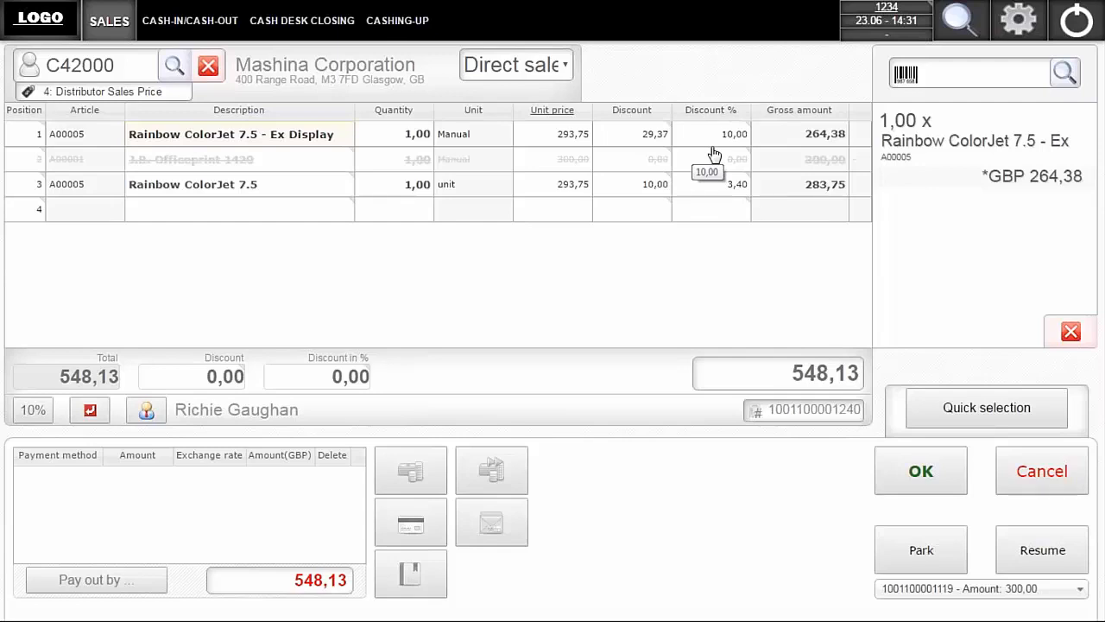
- Apply a discount amount of 20,00 with the purpose Goodwill to the whole receipt
left_click(188, 380)
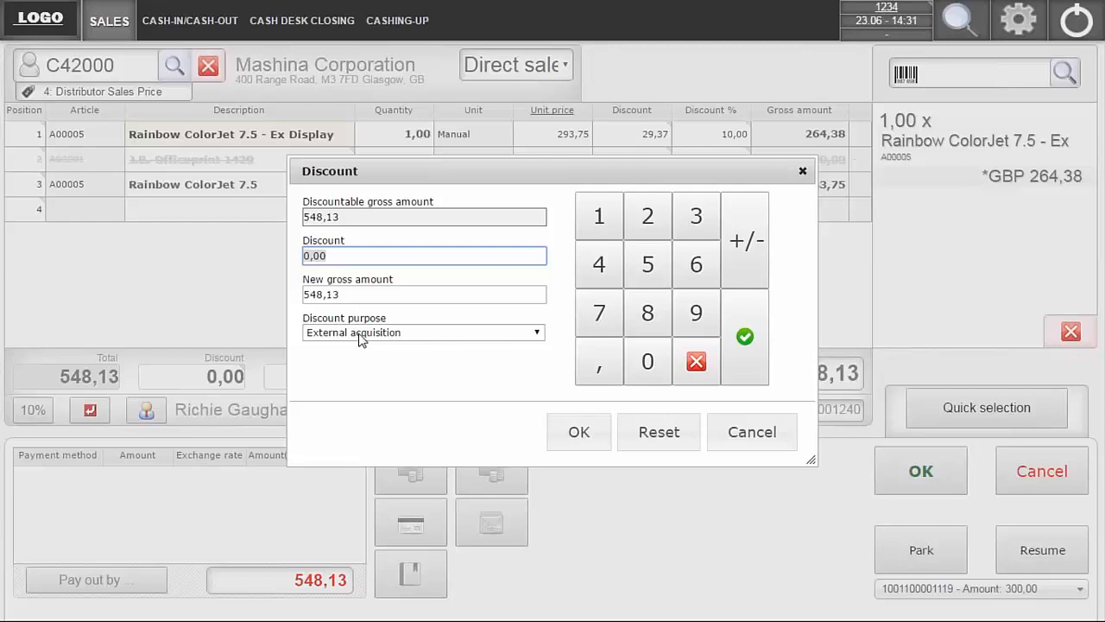
type("20")
key("Tab")
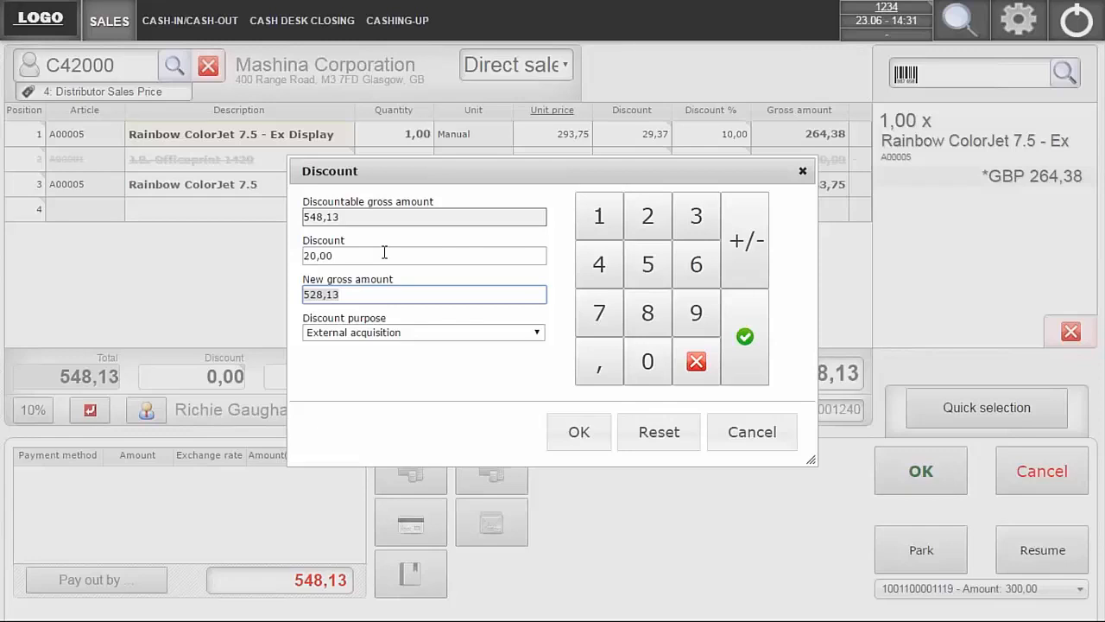
left_click(431, 337)
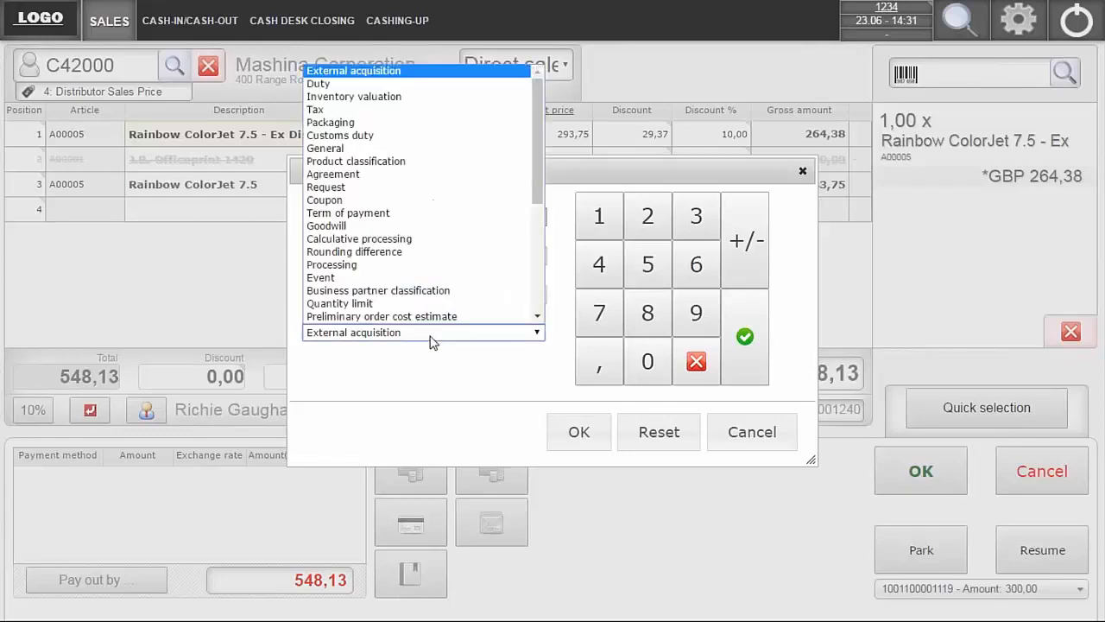
left_click(393, 226)
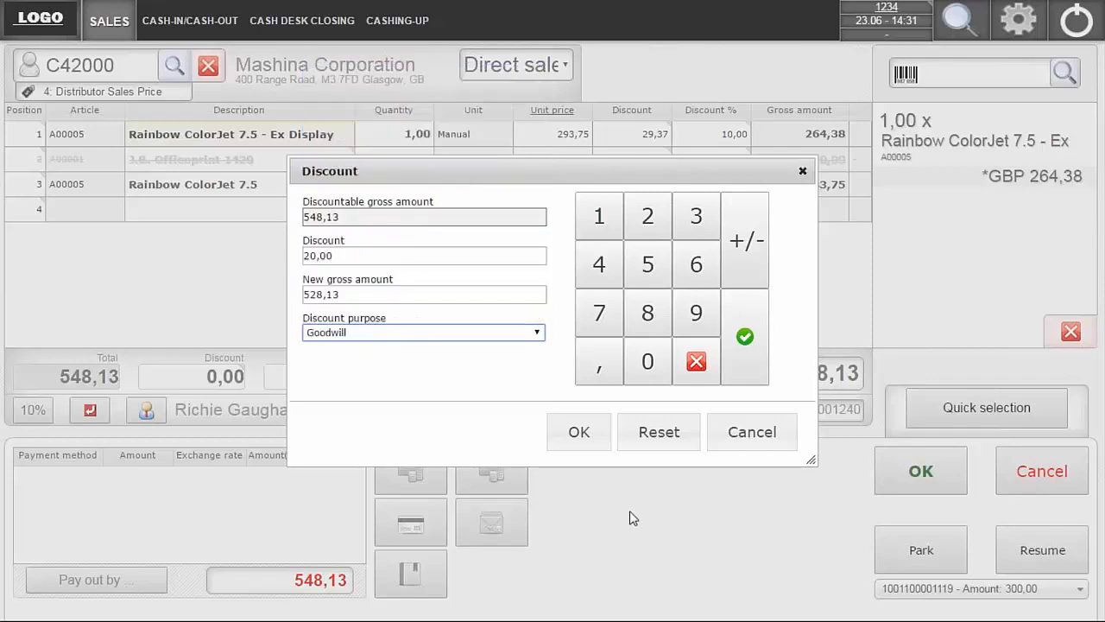
left_click(578, 431)
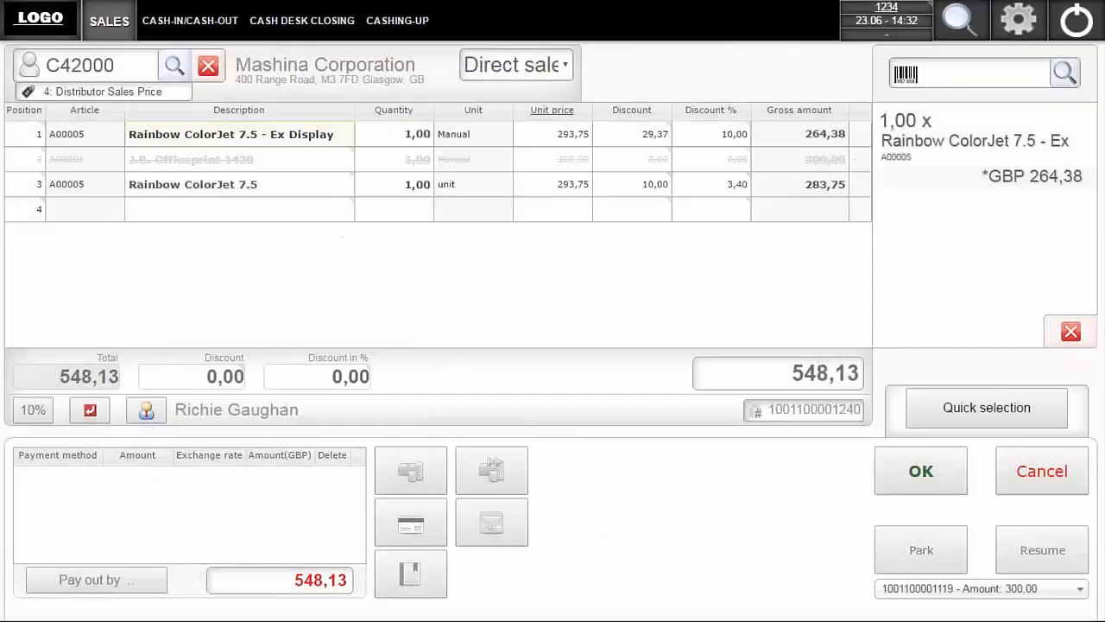
- Set the percentage discount on the whole receipt to 5 %
left_click(336, 378)
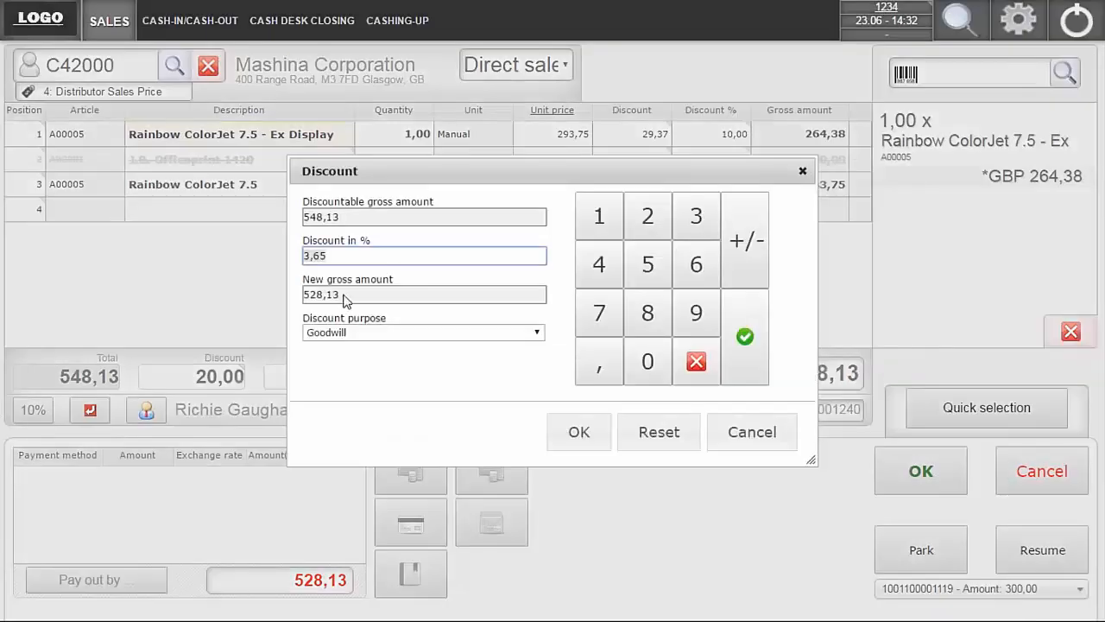
type("5")
key("Tab")
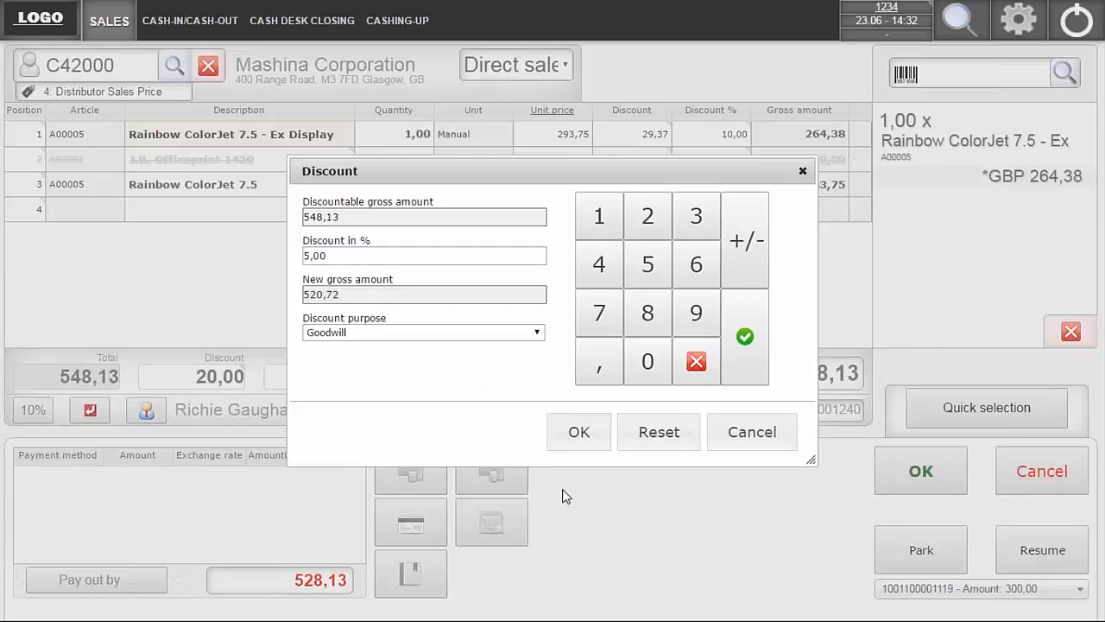
left_click(595, 436)
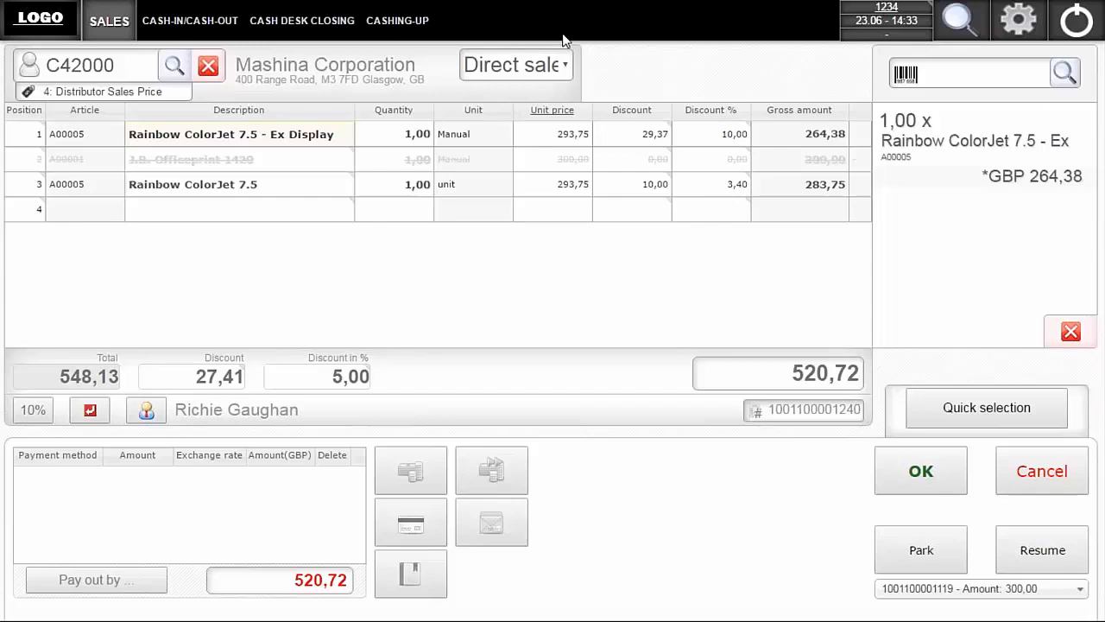
- Set the unit price of the Rainbow ColorJet 7.5 in position 1 to 456 and apply the predefined 10 % discount to the whole receipt
left_click(569, 133)
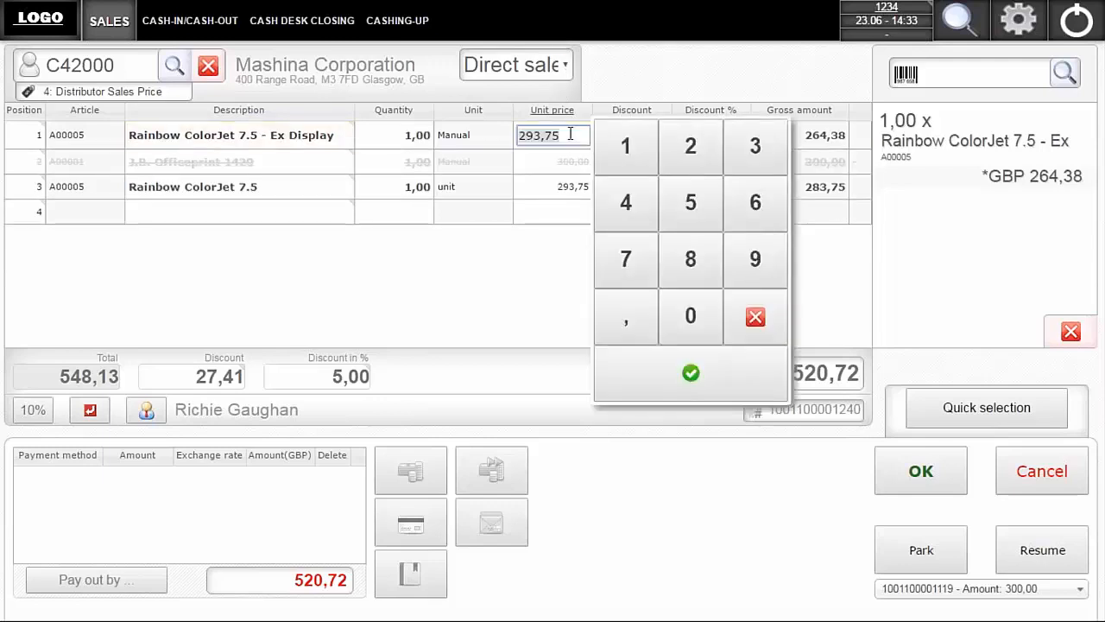
left_click(636, 216)
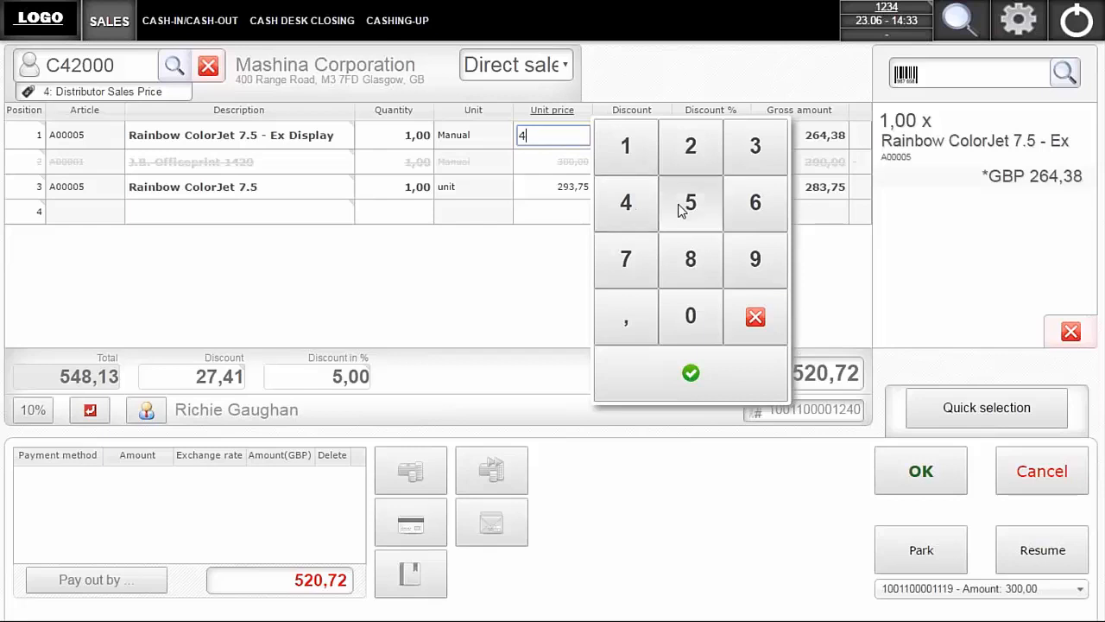
left_click(682, 210)
left_click(762, 205)
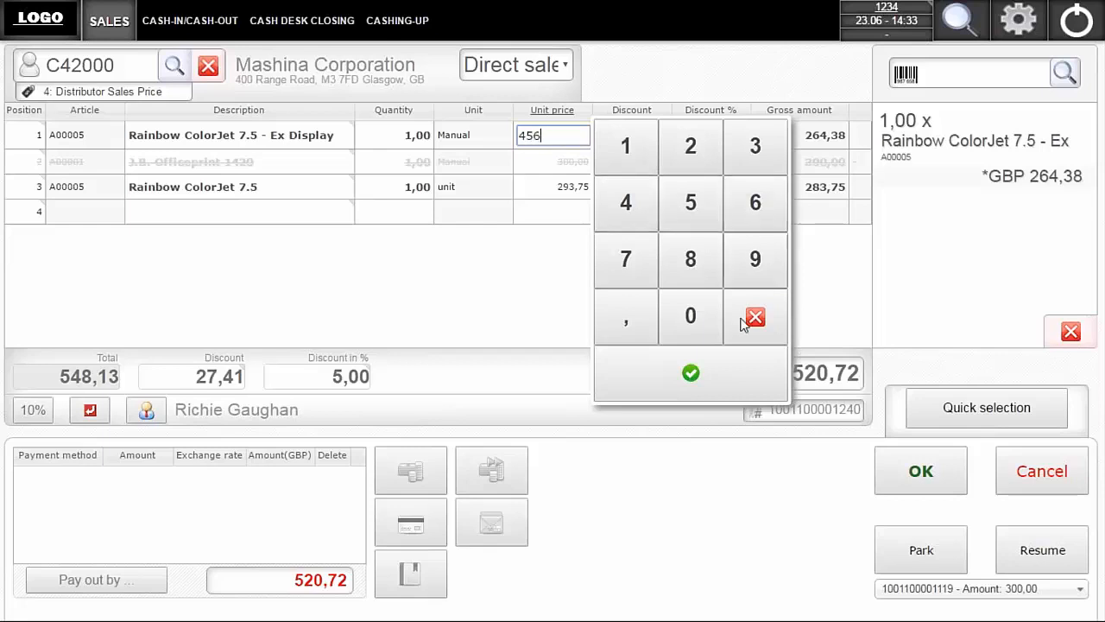
left_click(720, 388)
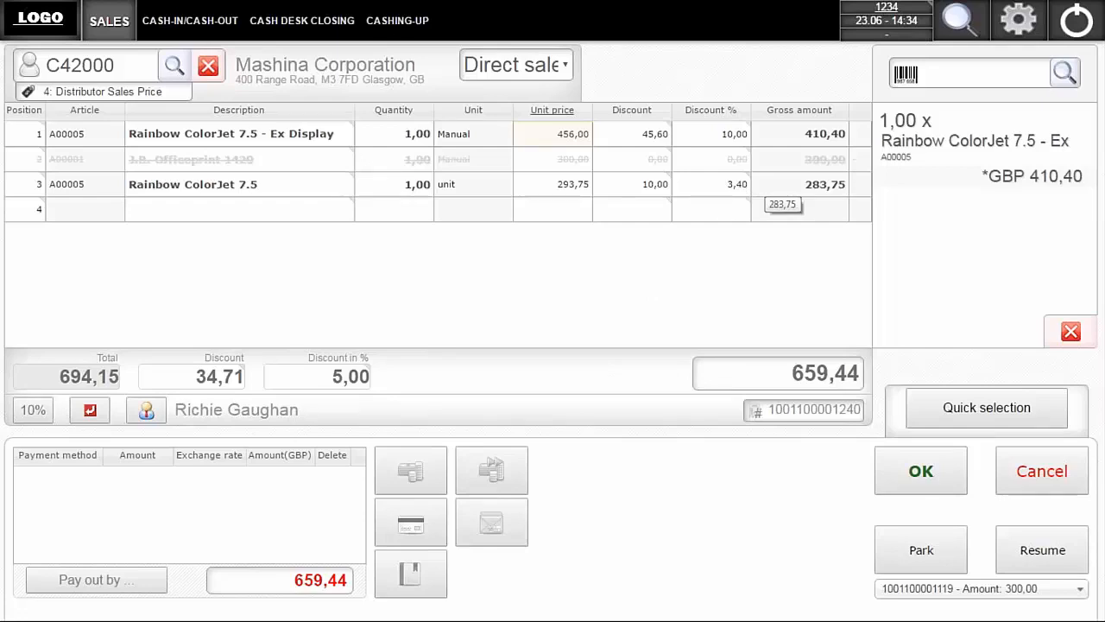
left_click(33, 411)
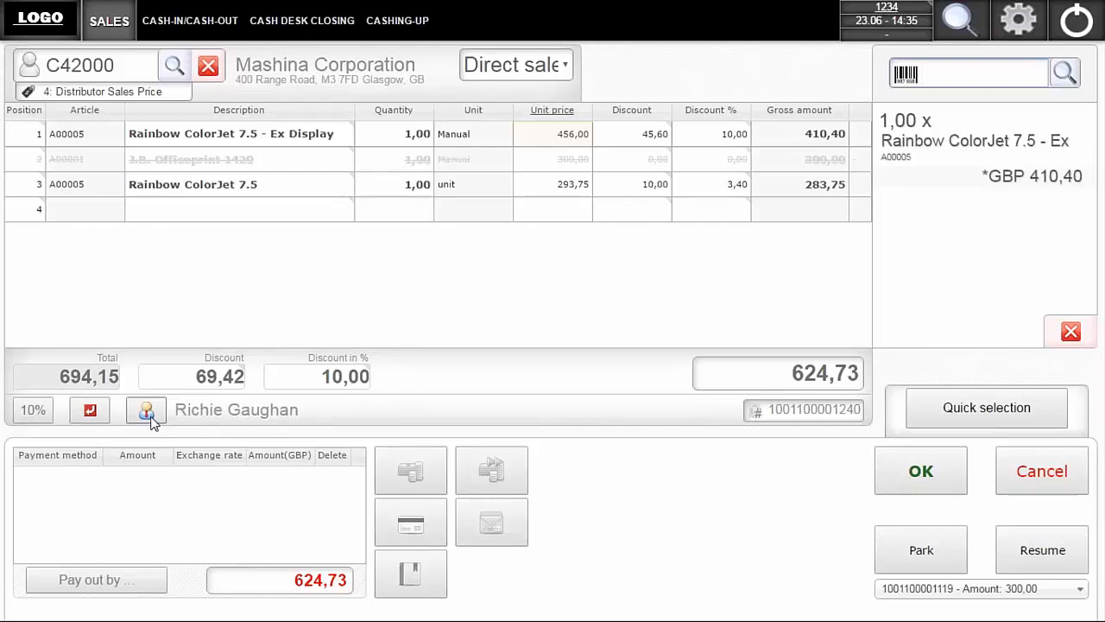
- Assign the Admin user as the salesperson of the receipt
left_click(150, 418)
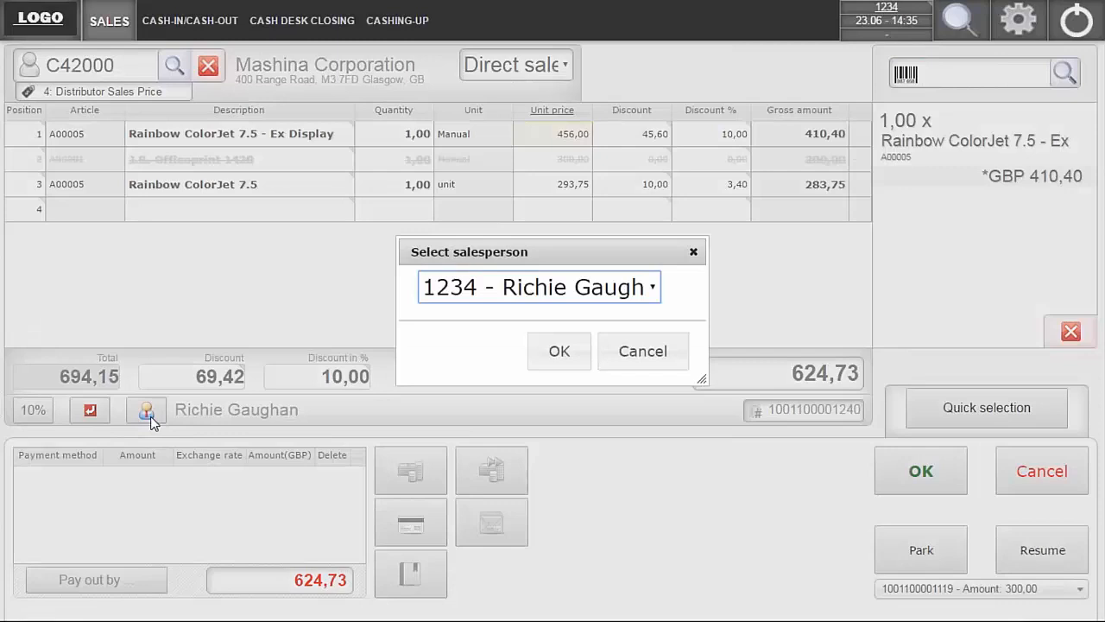
left_click(654, 290)
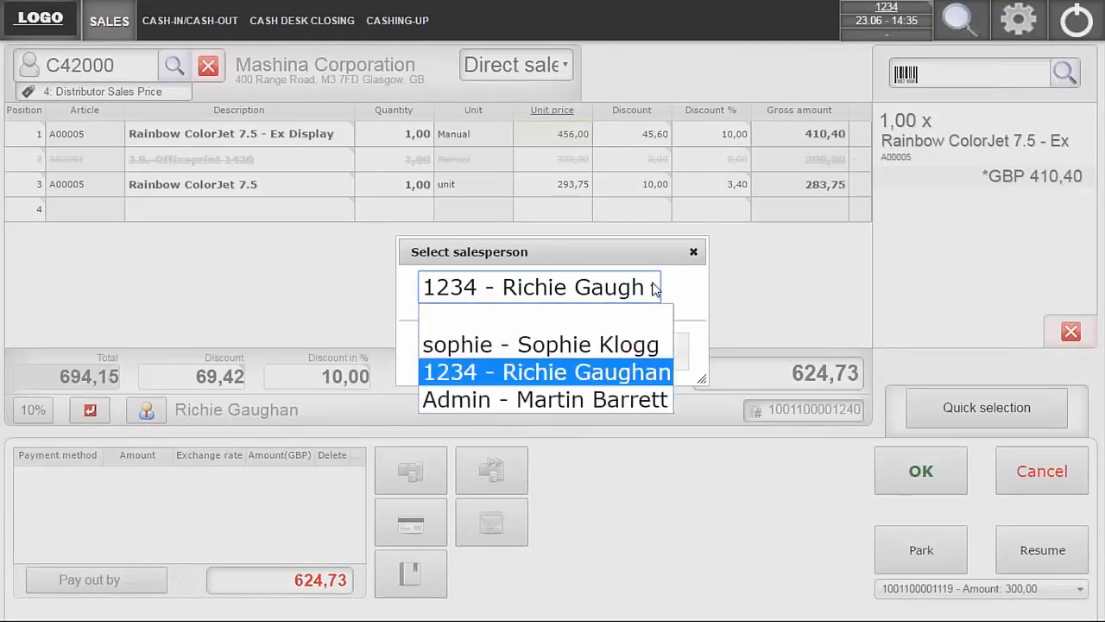
left_click(566, 399)
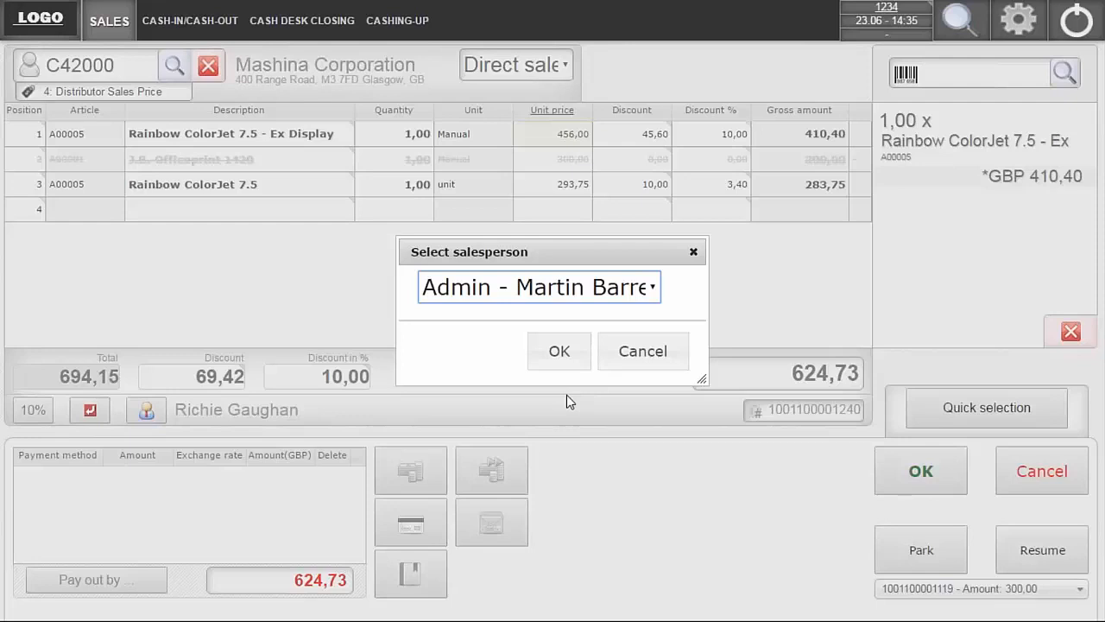
left_click(557, 352)
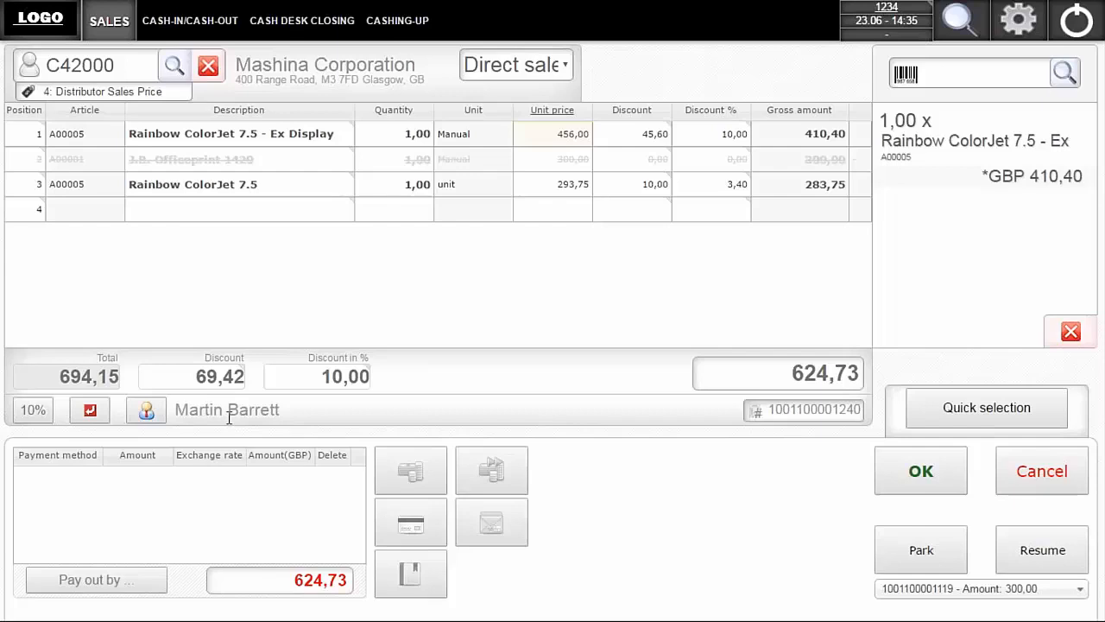
- Enter a cash payment of 624.73 in GBP for the receipt and finish the sale
left_click(415, 469)
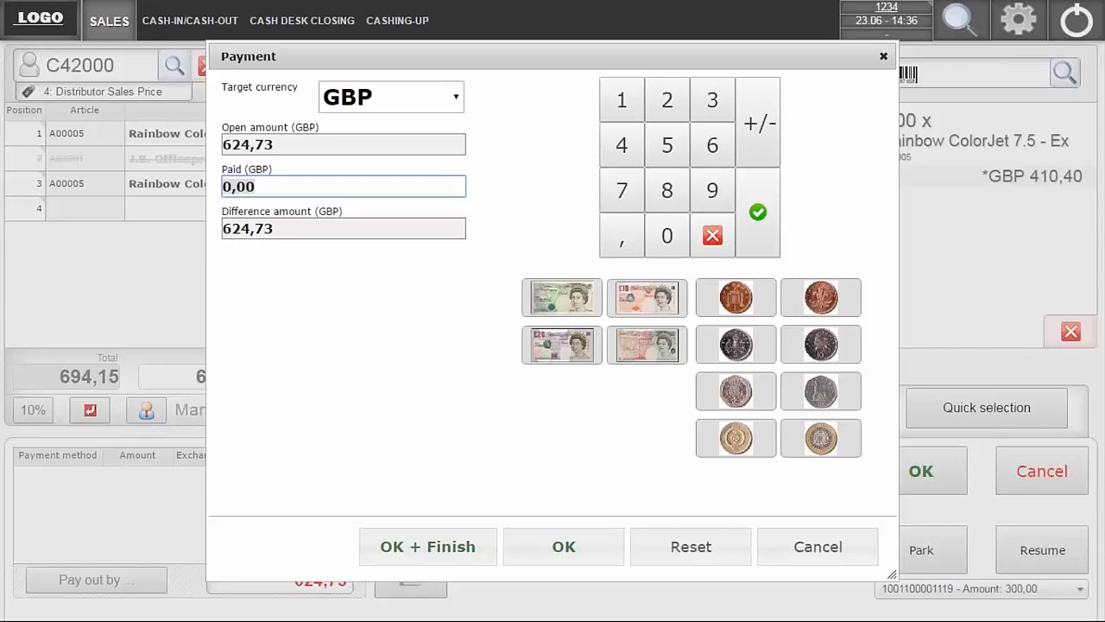
type("624.73")
left_click(427, 546)
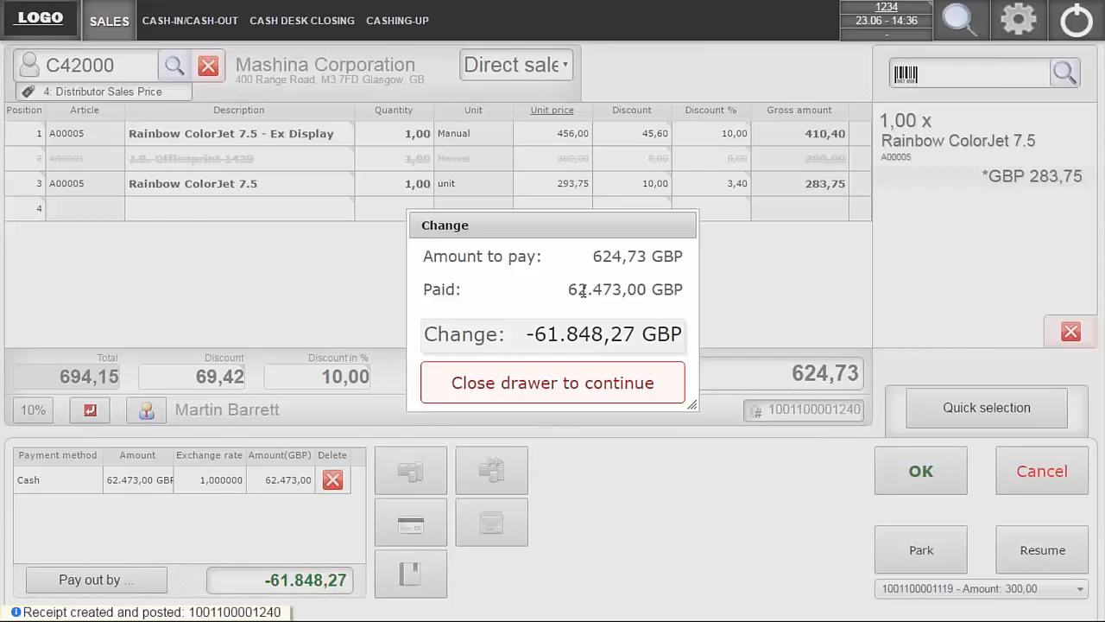
- Switch to the SAP VP - POS Emulator, review the printed receipt, and close the cash drawer before returning to the sales screen
key("alt+Tab")
key("alt+Tab")
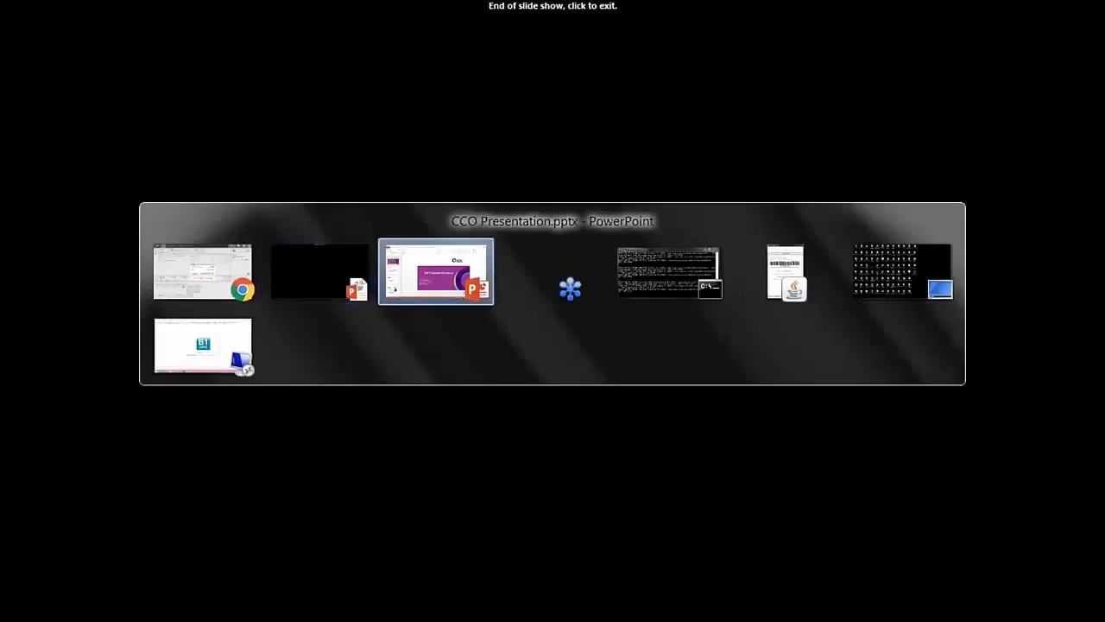
key("alt+Tab")
key("alt+Tab")
key("alt+Tab")
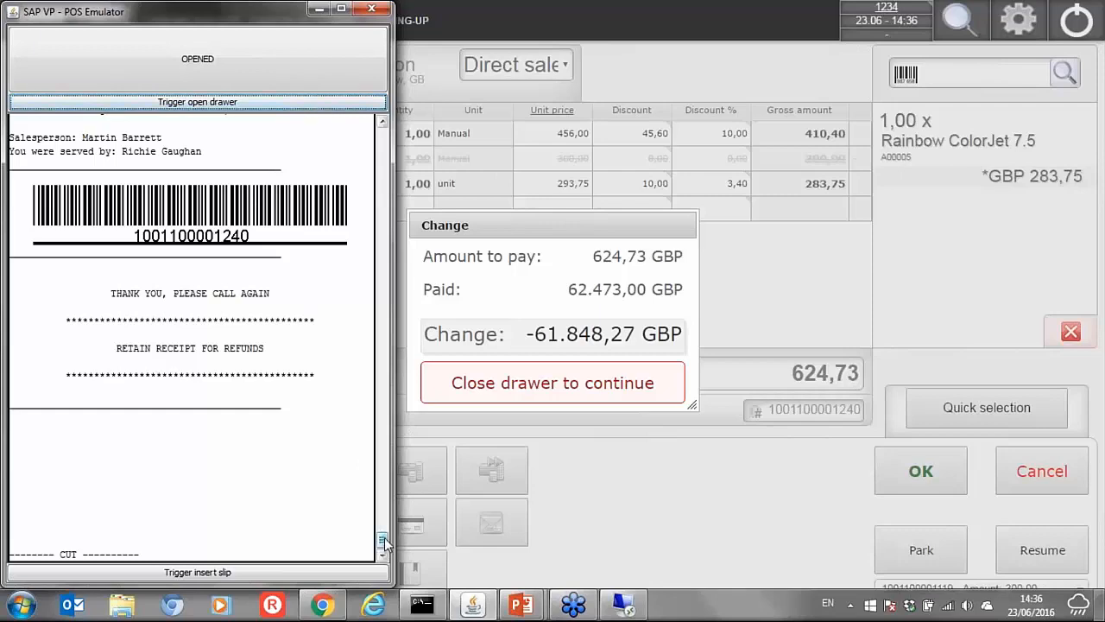
scroll(385, 535, "up", 4)
left_click_drag(385, 534, 381, 532)
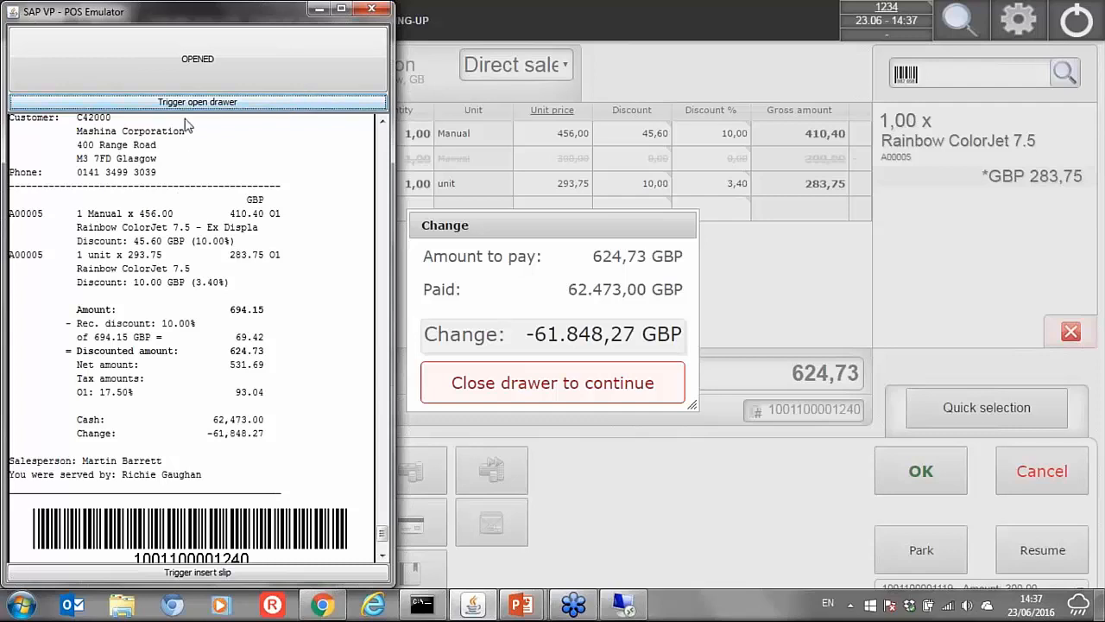
left_click(215, 65)
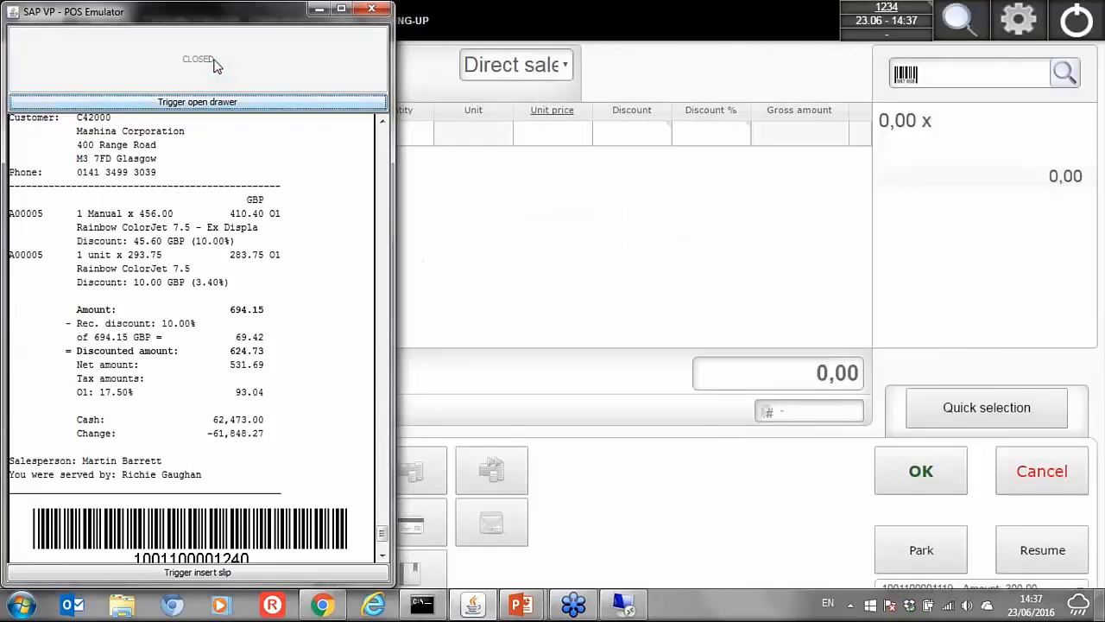
left_click(477, 301)
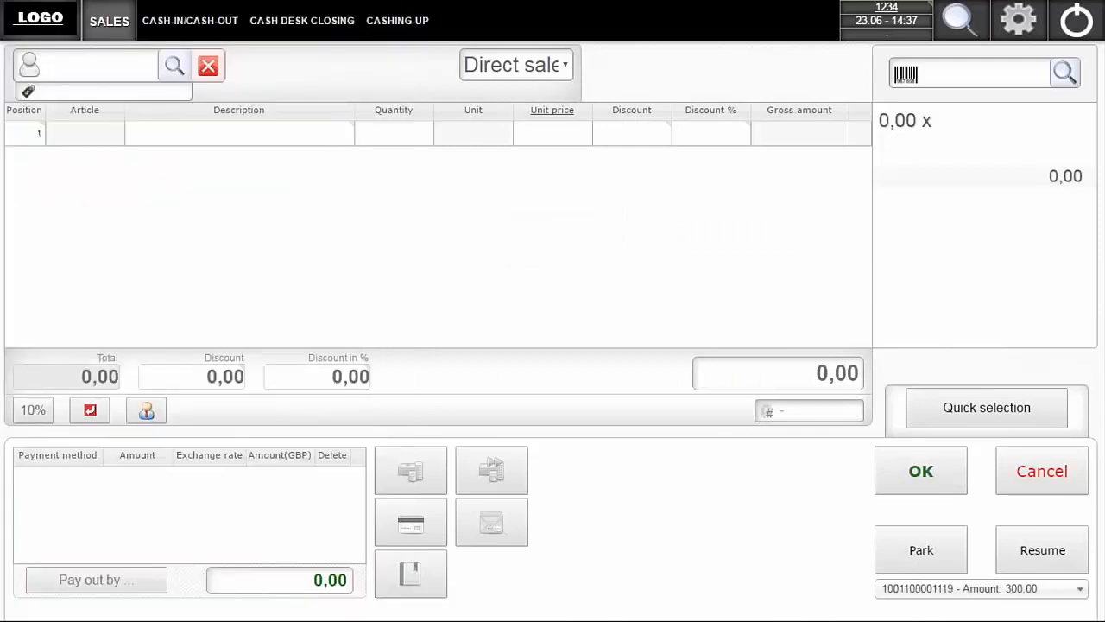
- Enter the barcode 12345 and add the matching article J.B. Officeprint 1111 to the new receipt
left_click(958, 73)
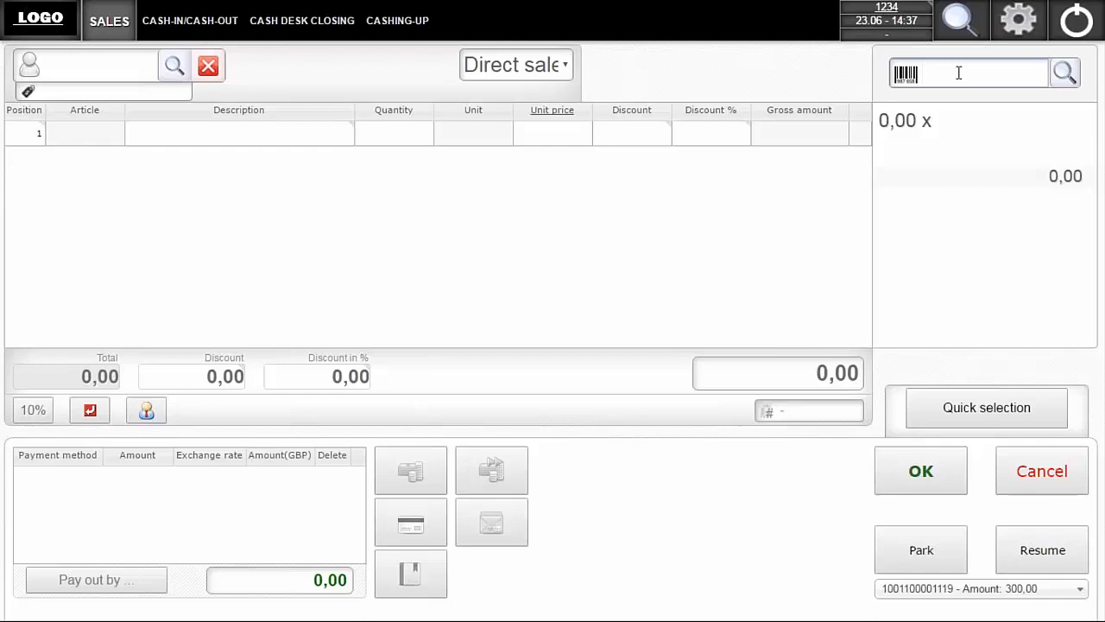
type("12345")
key("Return")
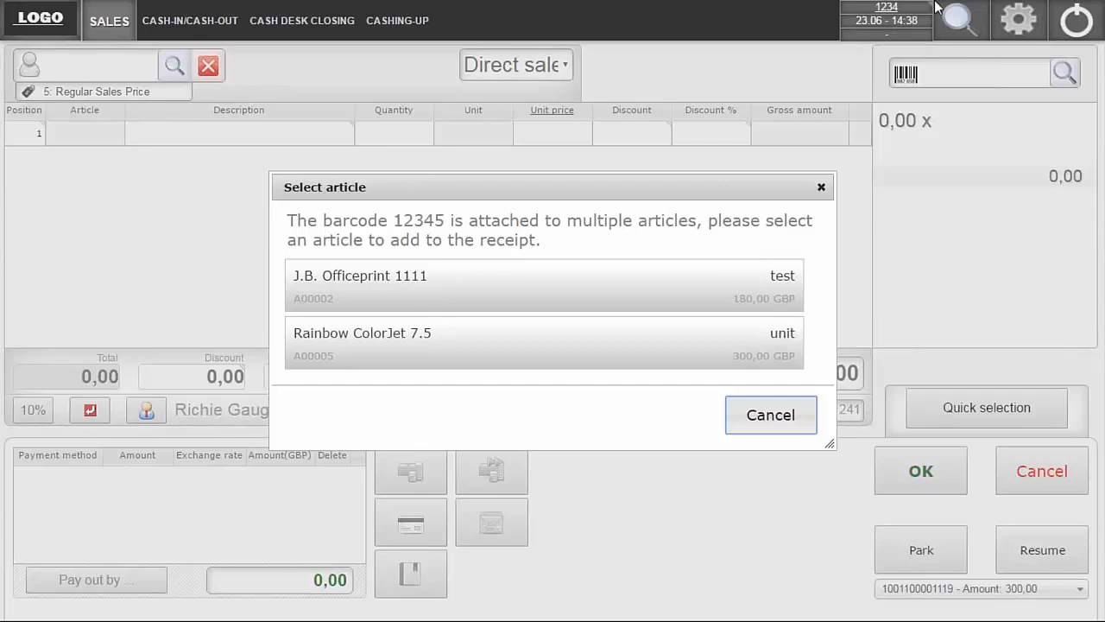
left_click(422, 302)
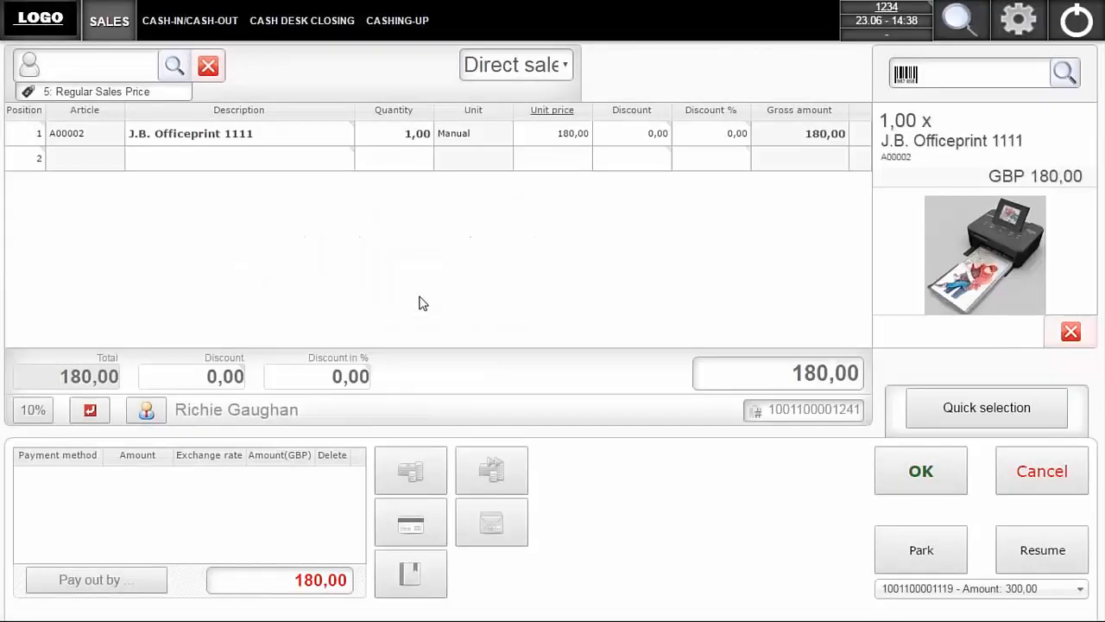
- Set the quantity of the J.B. Officeprint 1111 in position 1 to 3
left_click(411, 135)
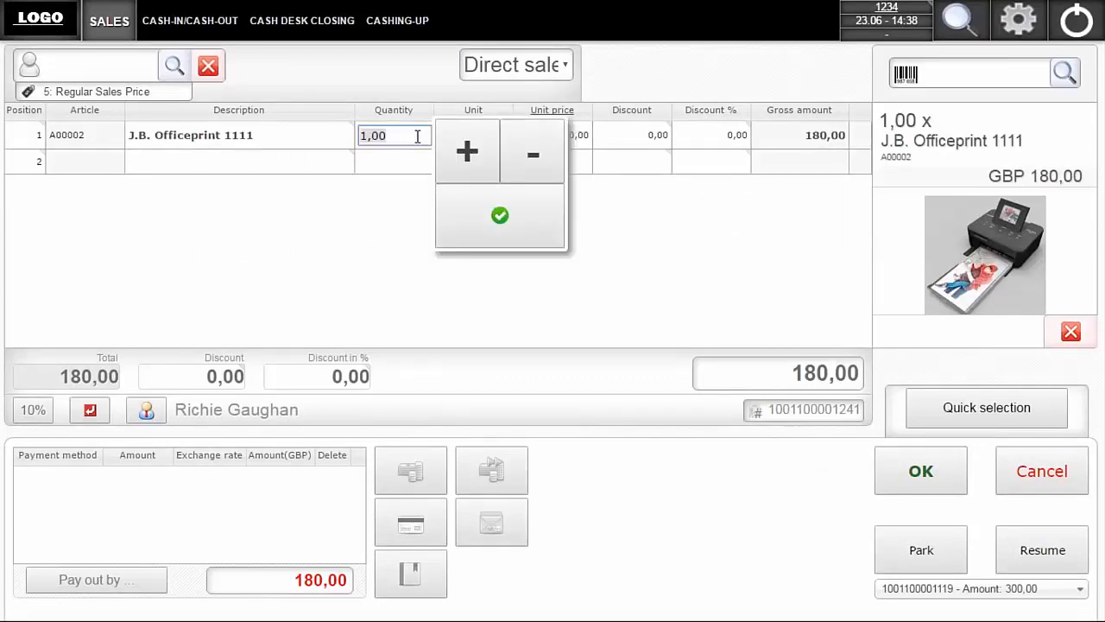
type("3")
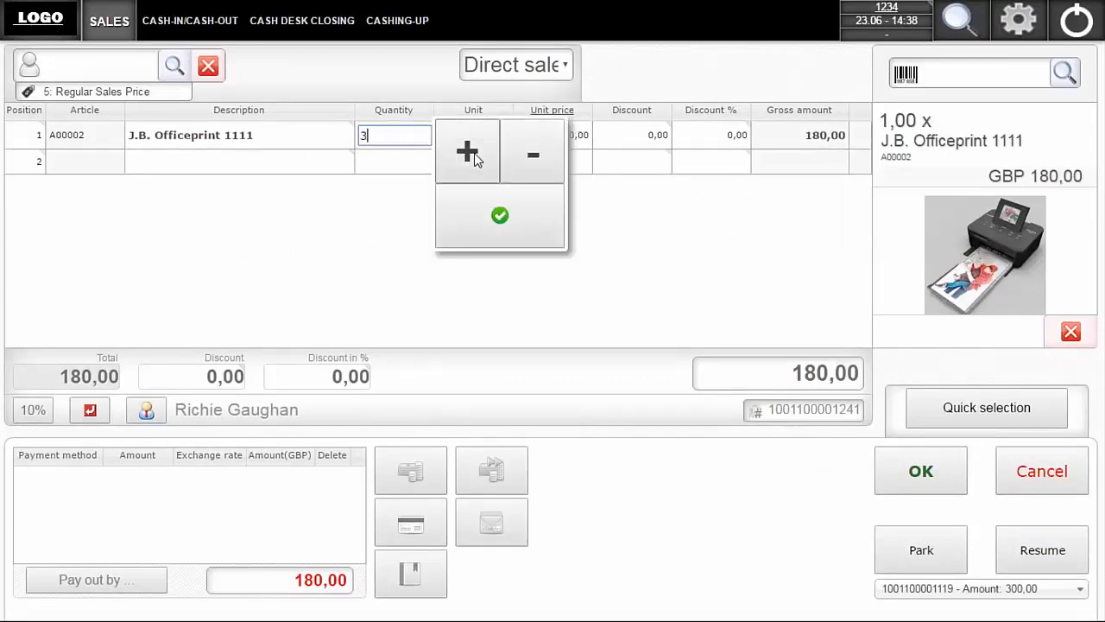
left_click(499, 218)
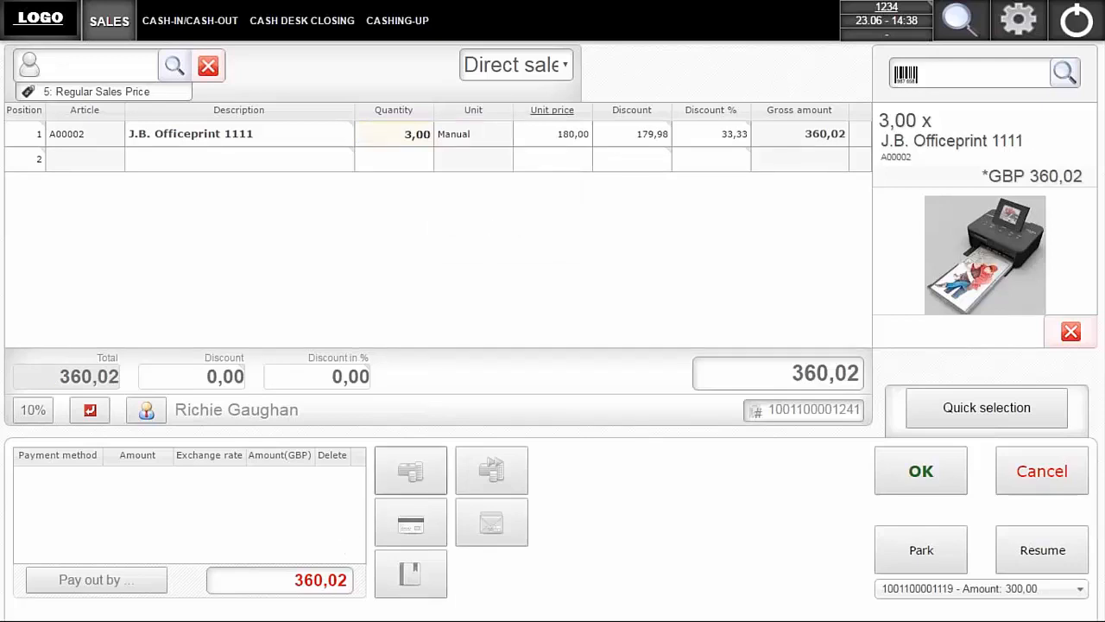
- Record a cash payment of 400 GBP for the J.B. Officeprint 1111 receipt without finishing the sale
left_click(411, 470)
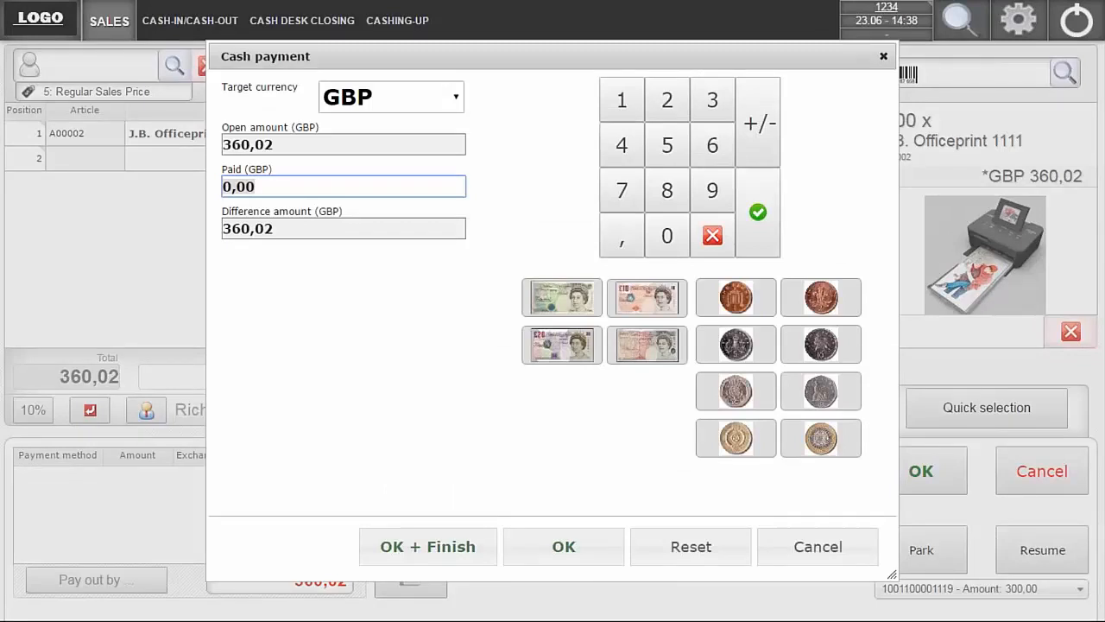
type("400")
left_click(541, 535)
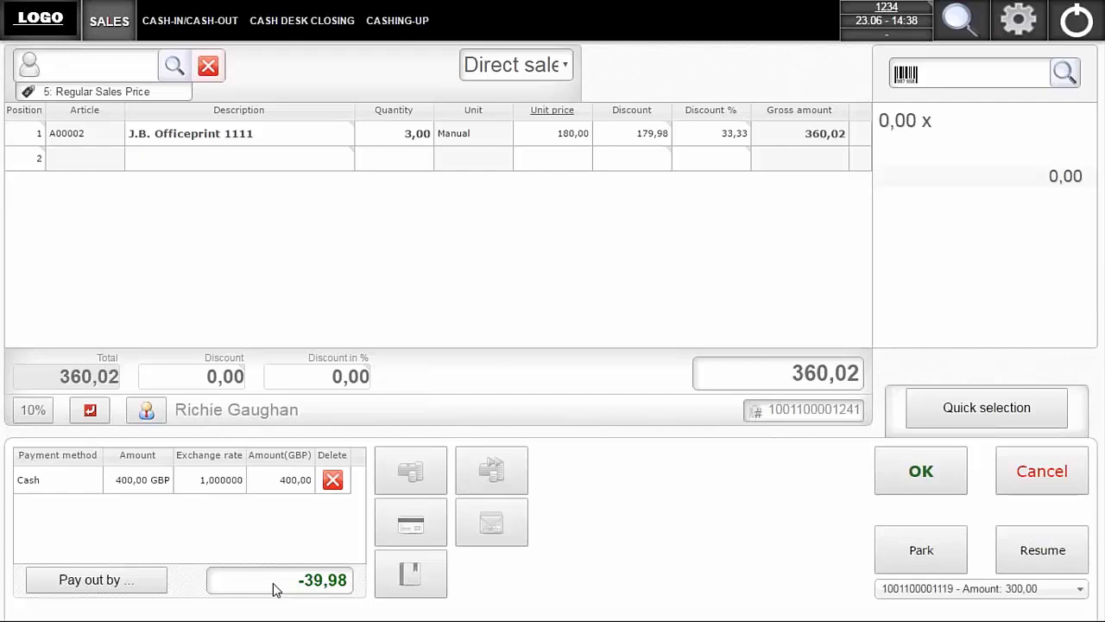
- Try paying out the change as CASH: EUR, cancel that payout, and delete the 400 GBP cash payment
left_click(128, 580)
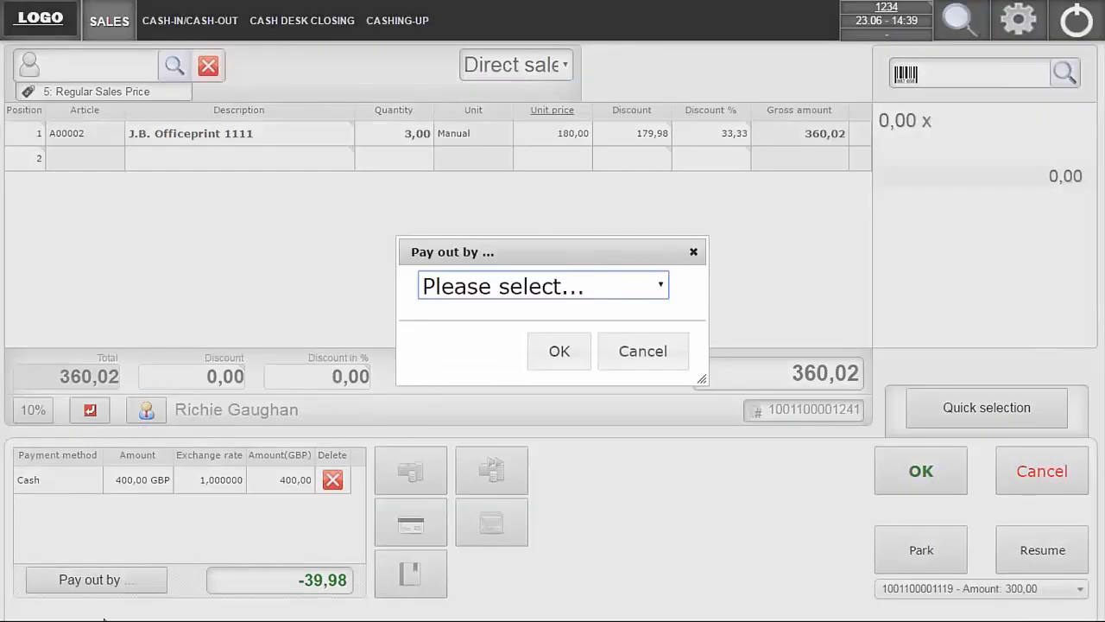
left_click(663, 285)
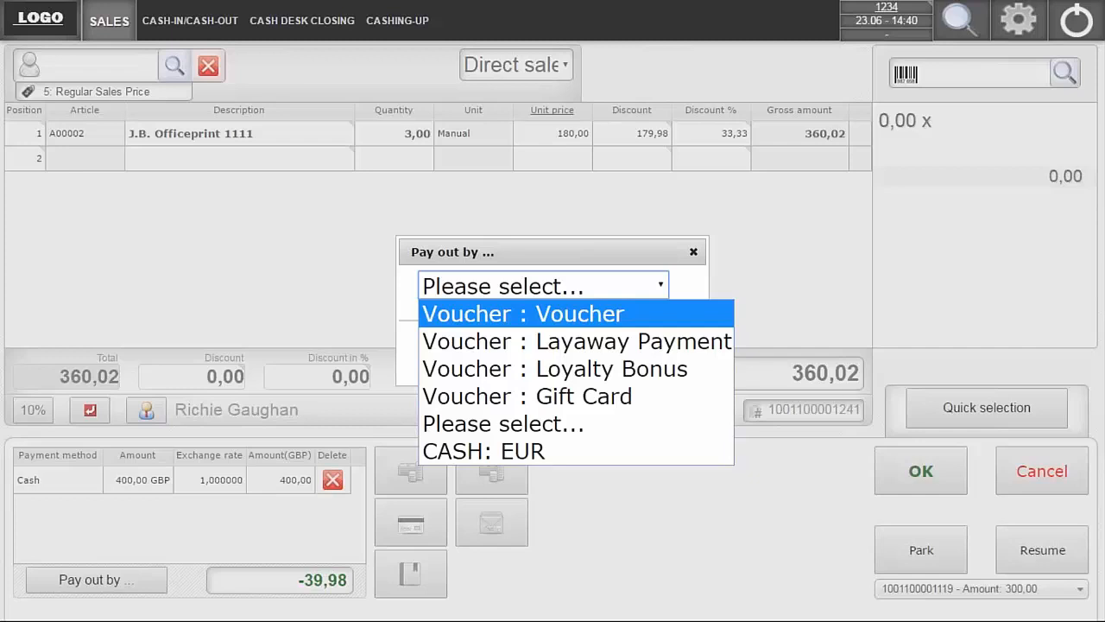
left_click(495, 453)
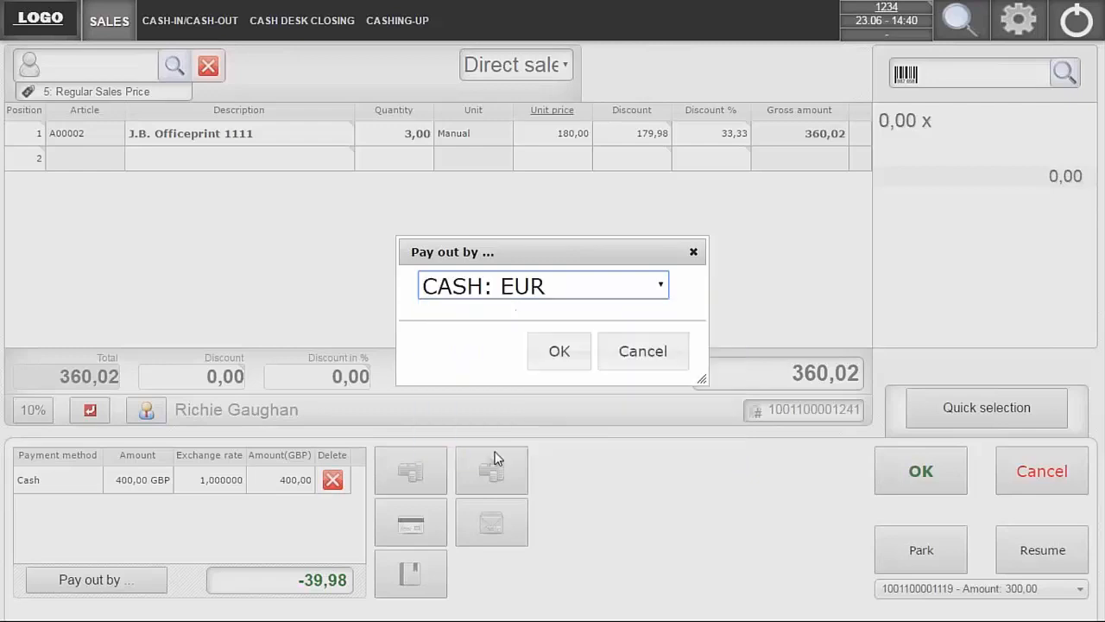
left_click(557, 353)
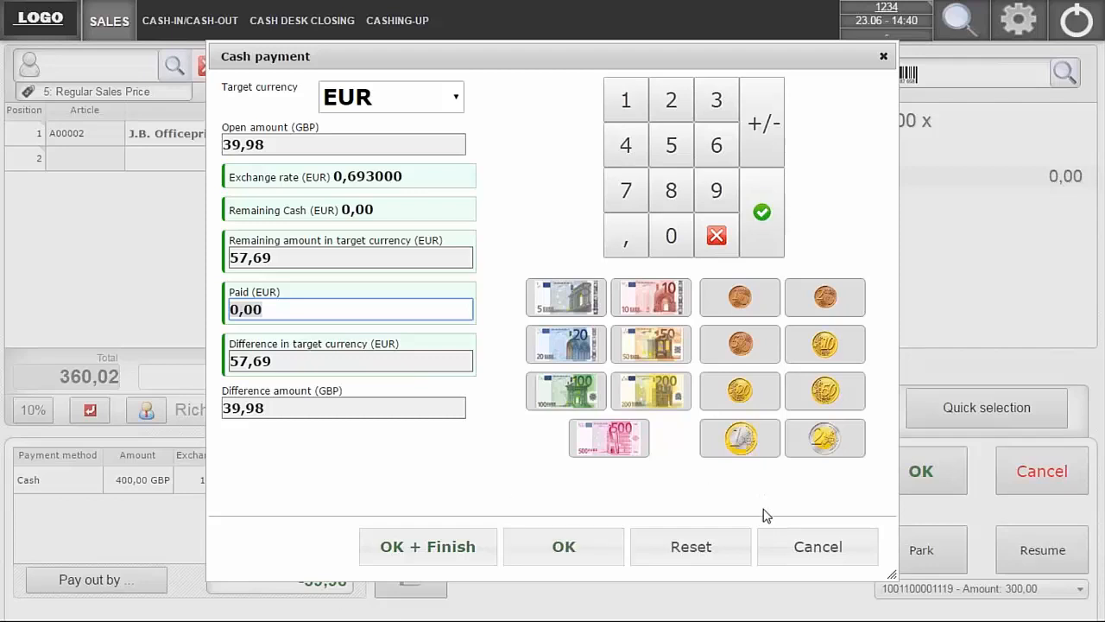
left_click(821, 549)
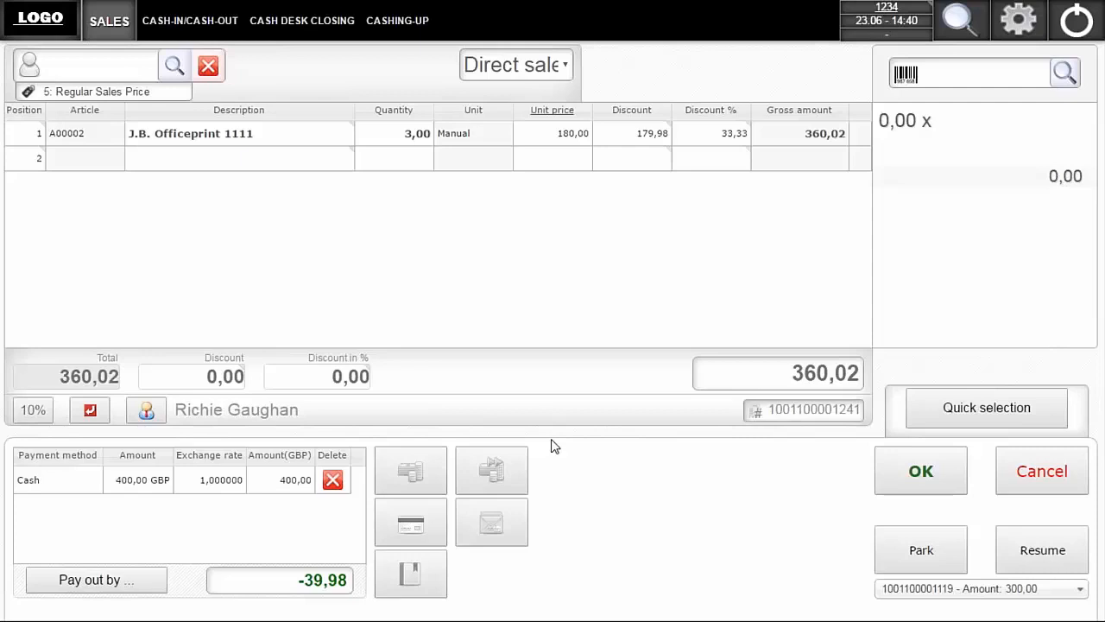
left_click(333, 481)
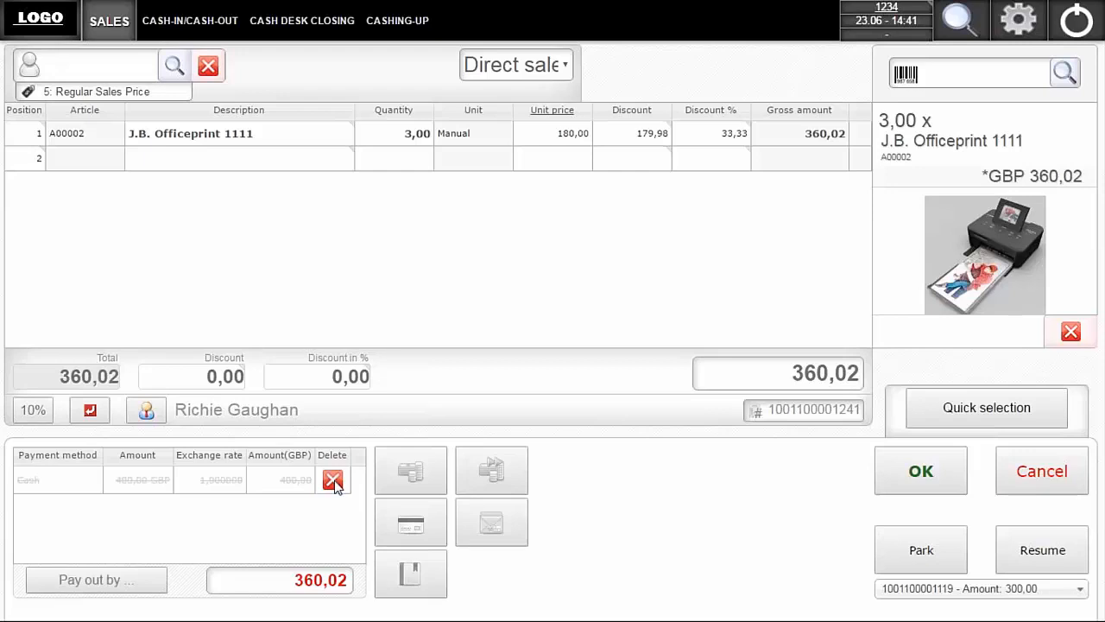
- Pay the full 360,02 GBP by card with the card terminal option and finish the sale
left_click(404, 525)
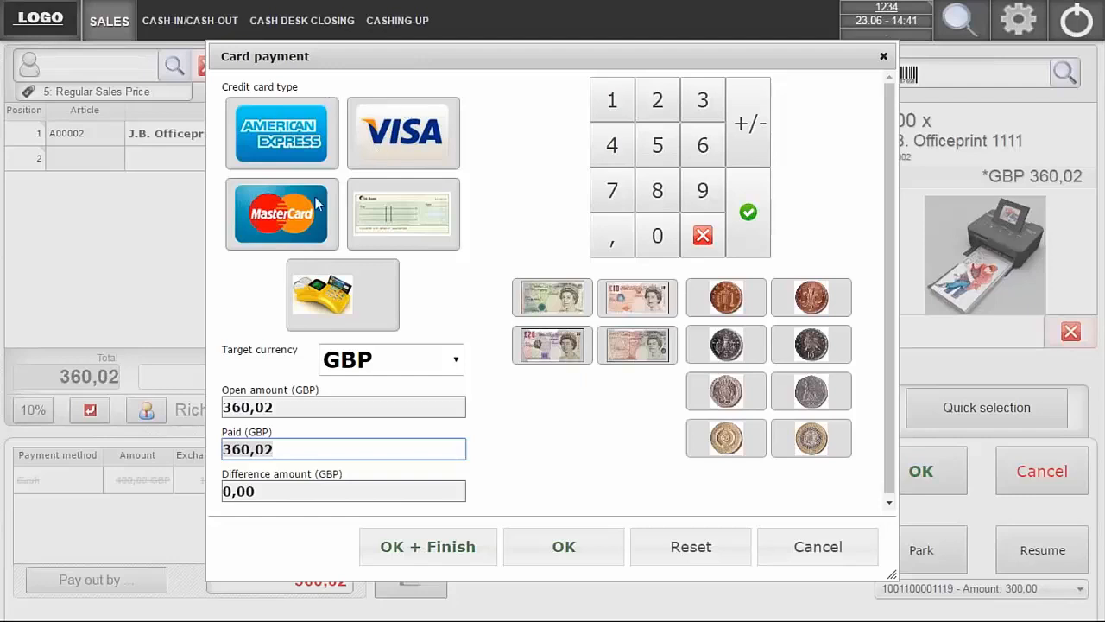
left_click(348, 305)
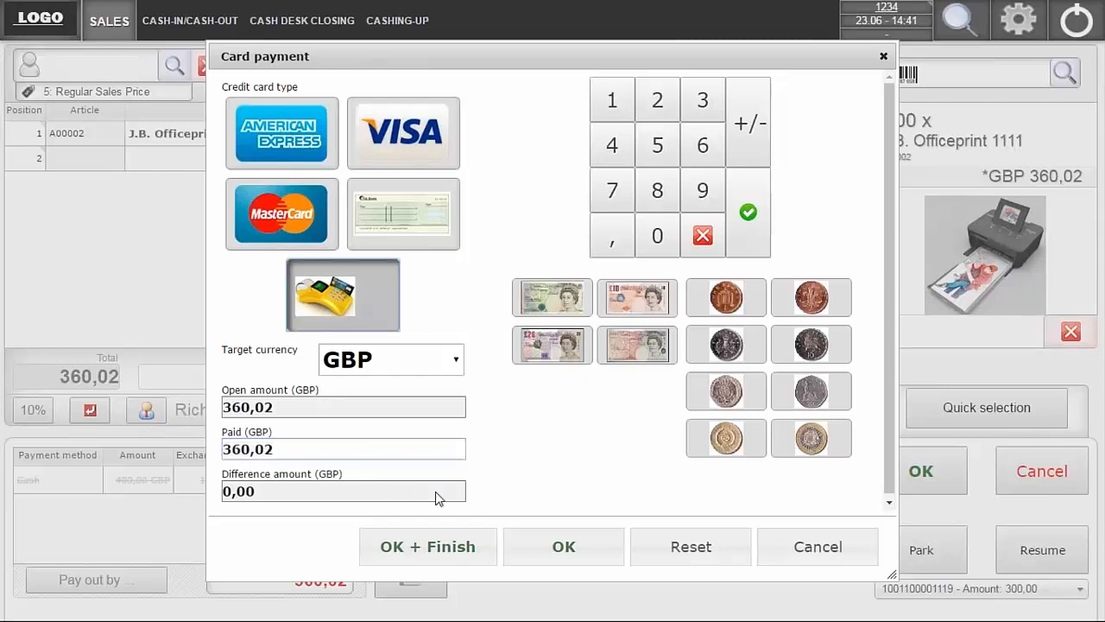
left_click(456, 550)
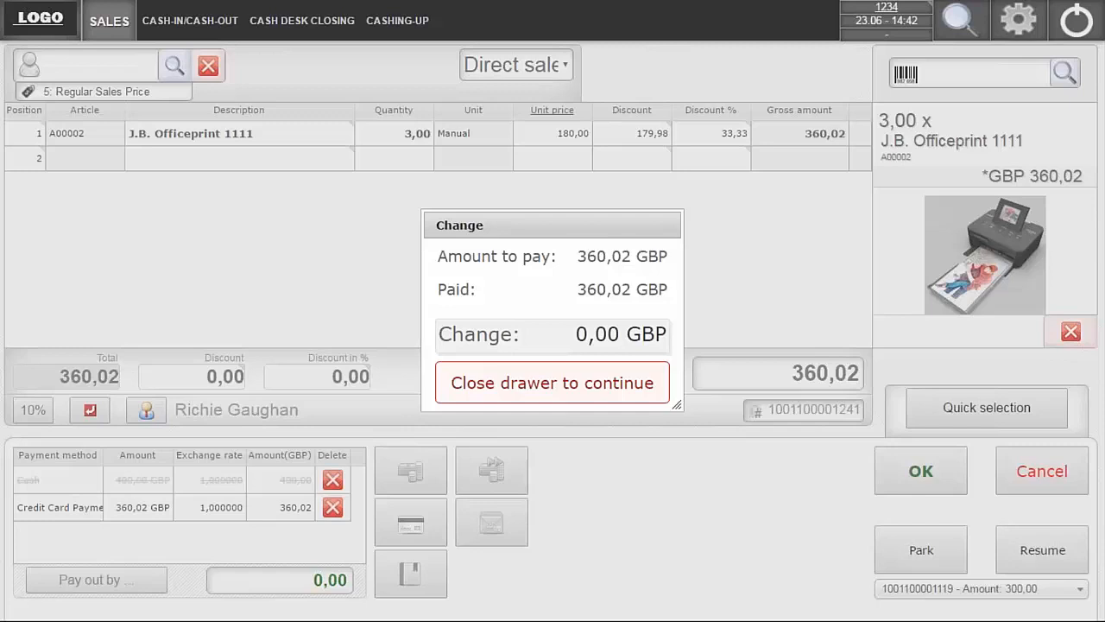
- Switch to the SAP VP - POS Emulator, close the cash drawer, and return to the sales screen
key("alt+Tab")
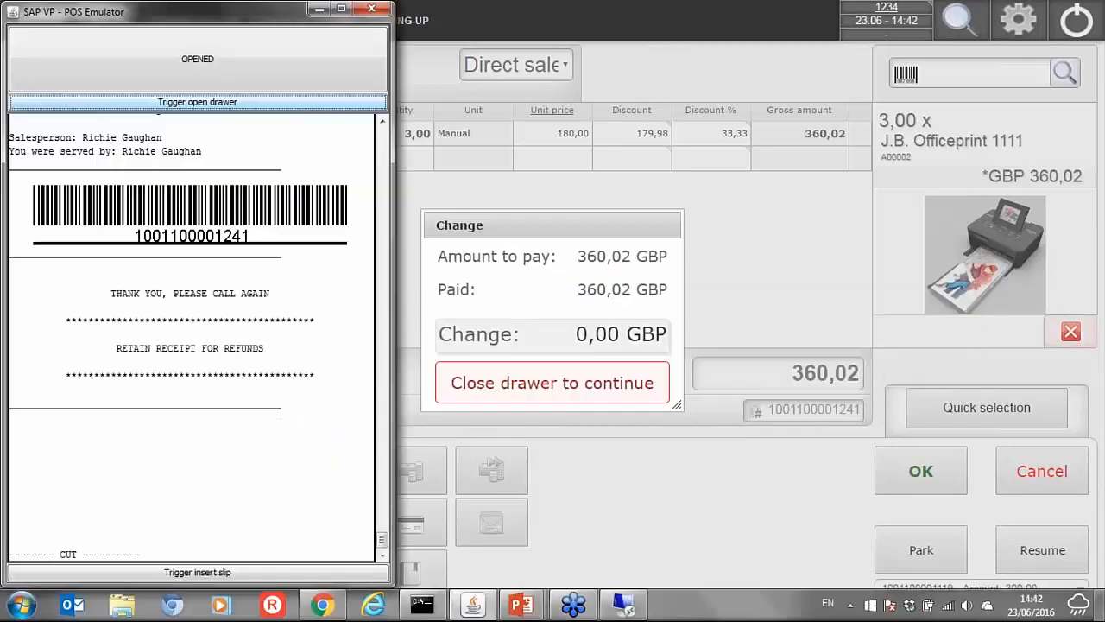
left_click(205, 60)
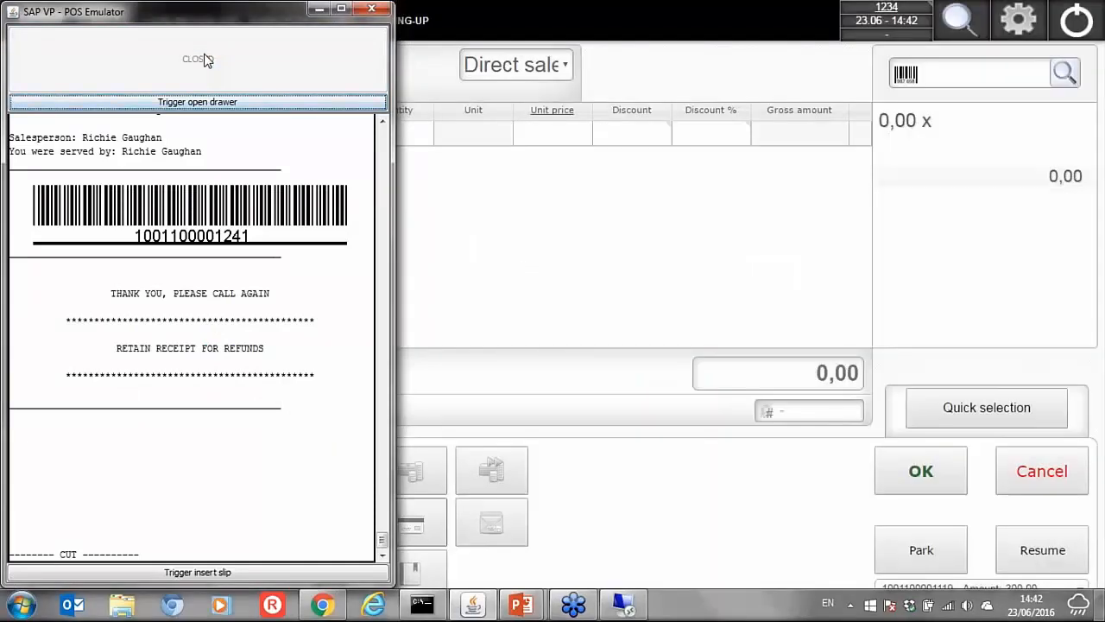
left_click(506, 205)
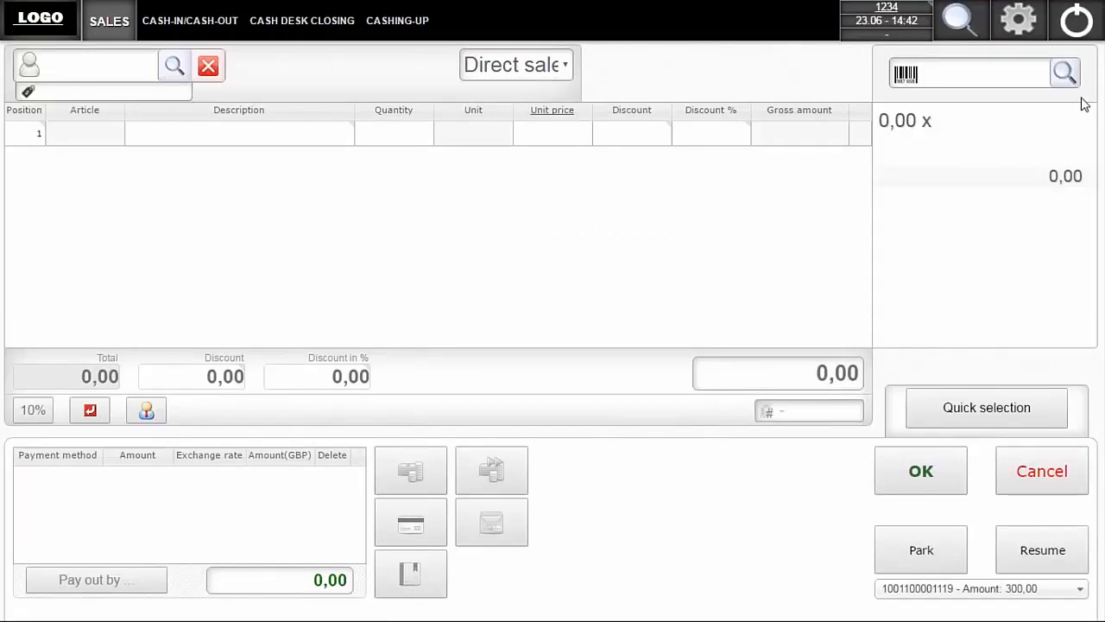
- Add the article J.B. Officeprint 1420 to a new receipt and record a partial cash payment of 150 GBP
left_click(1065, 74)
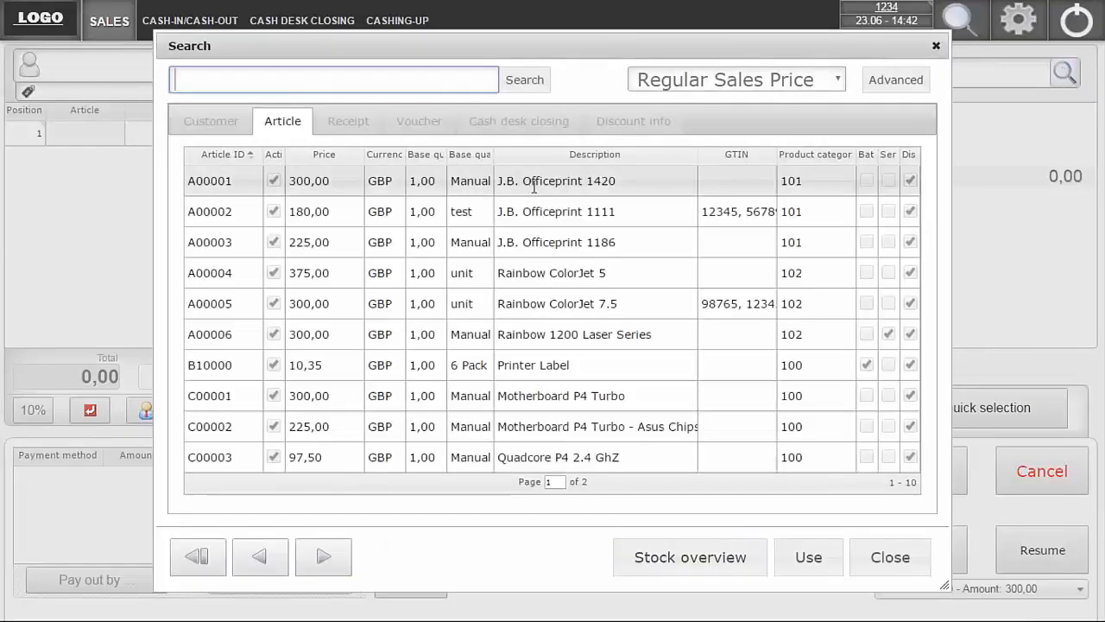
double_click(533, 183)
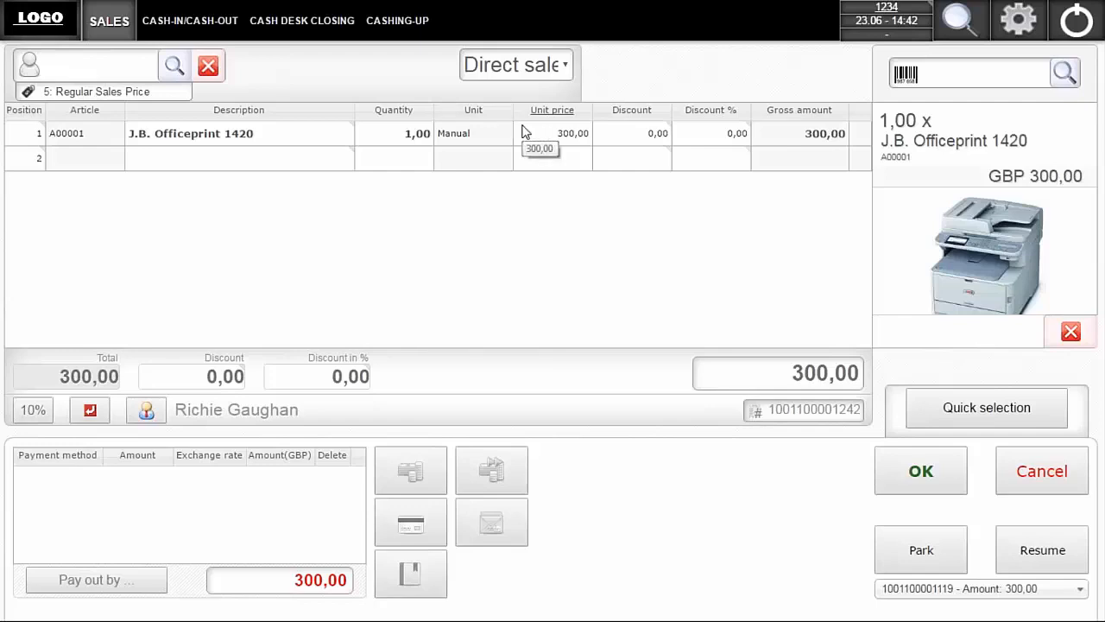
left_click(410, 473)
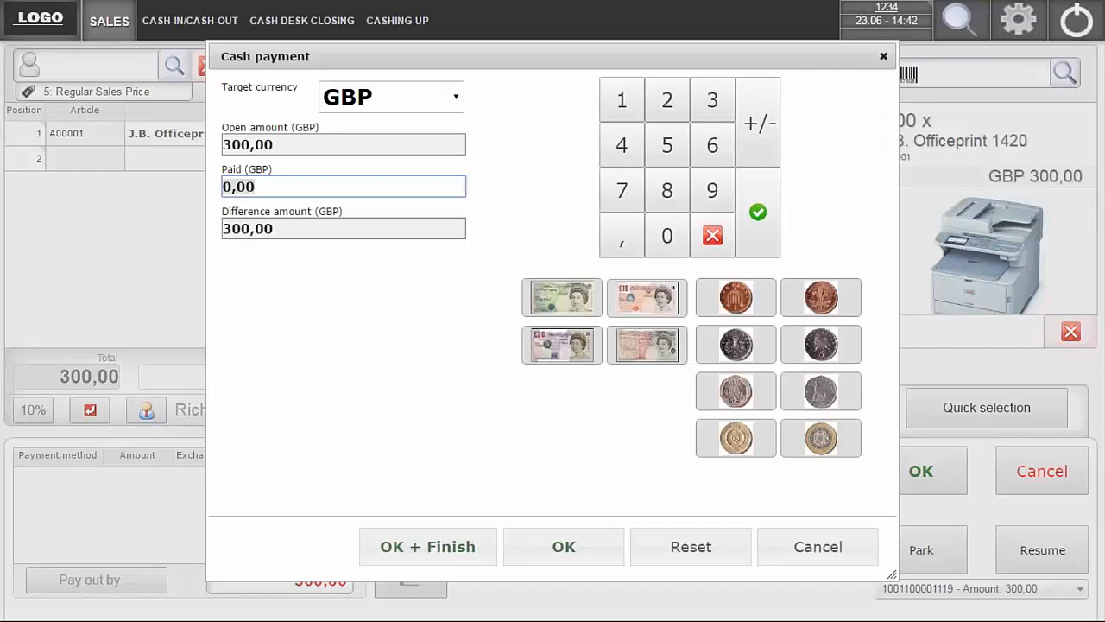
type("150")
left_click(561, 549)
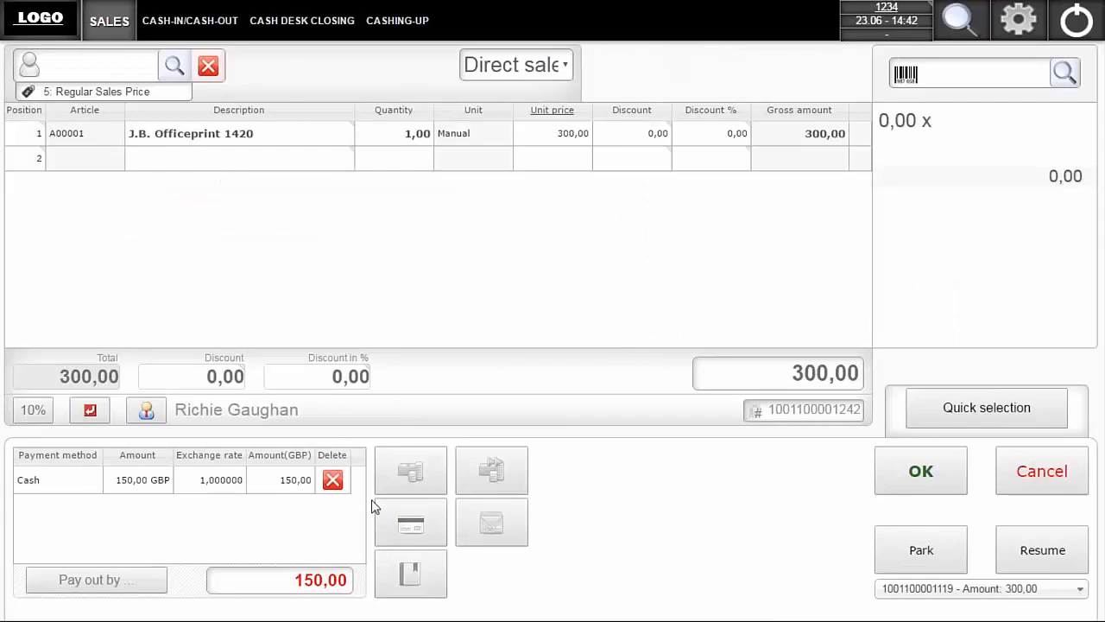
- Pay the remaining 150 GBP with the card terminal option and complete the split-payment sale
left_click(411, 522)
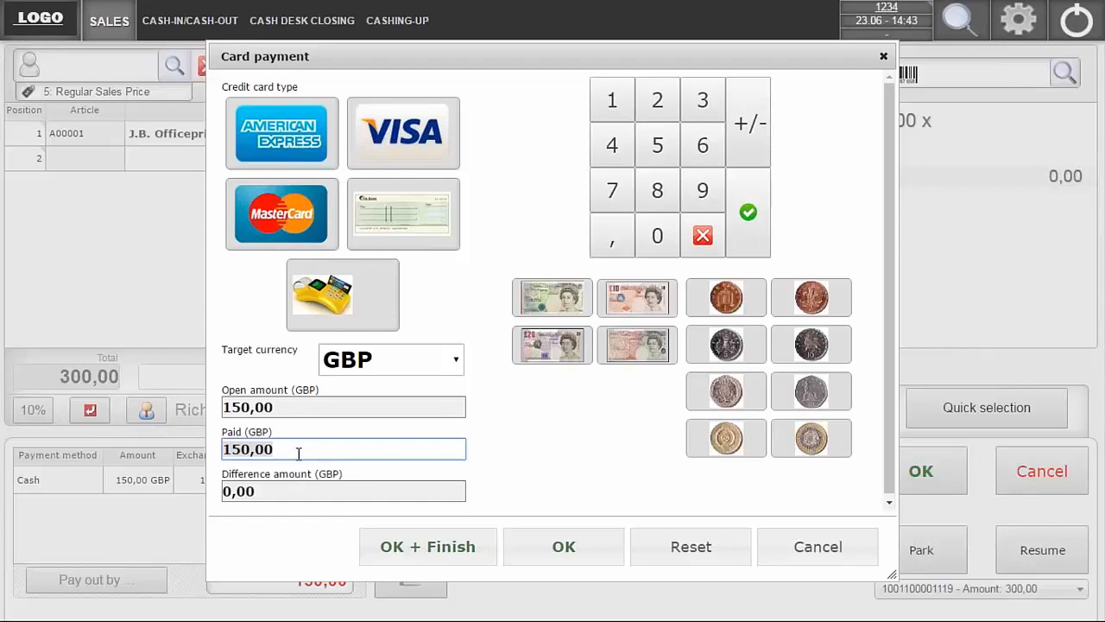
left_click(313, 311)
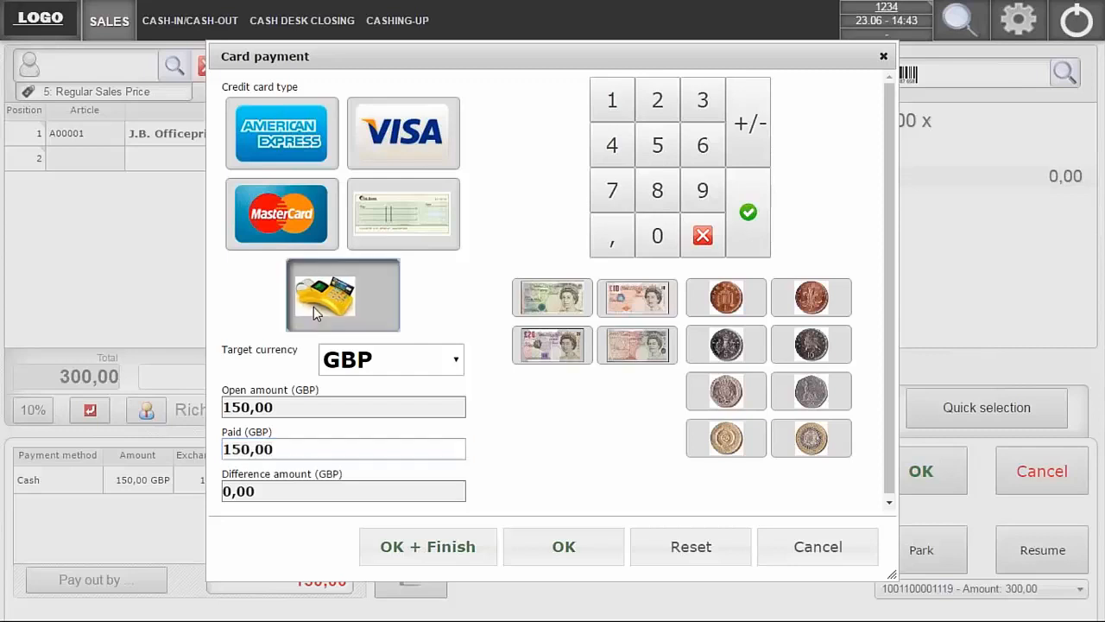
left_click(570, 558)
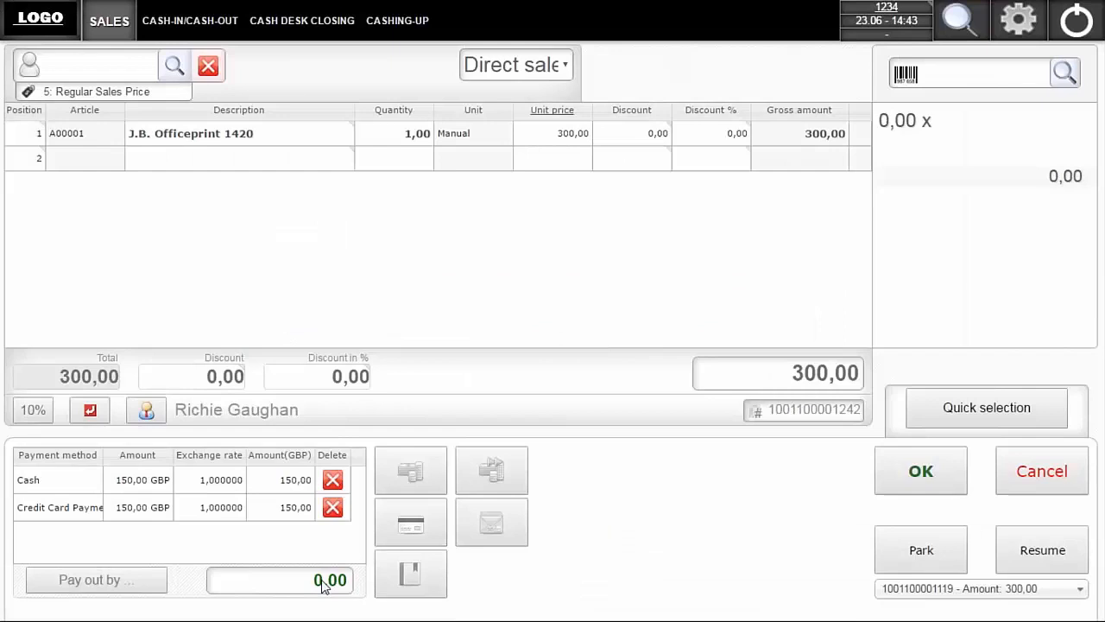
left_click(907, 473)
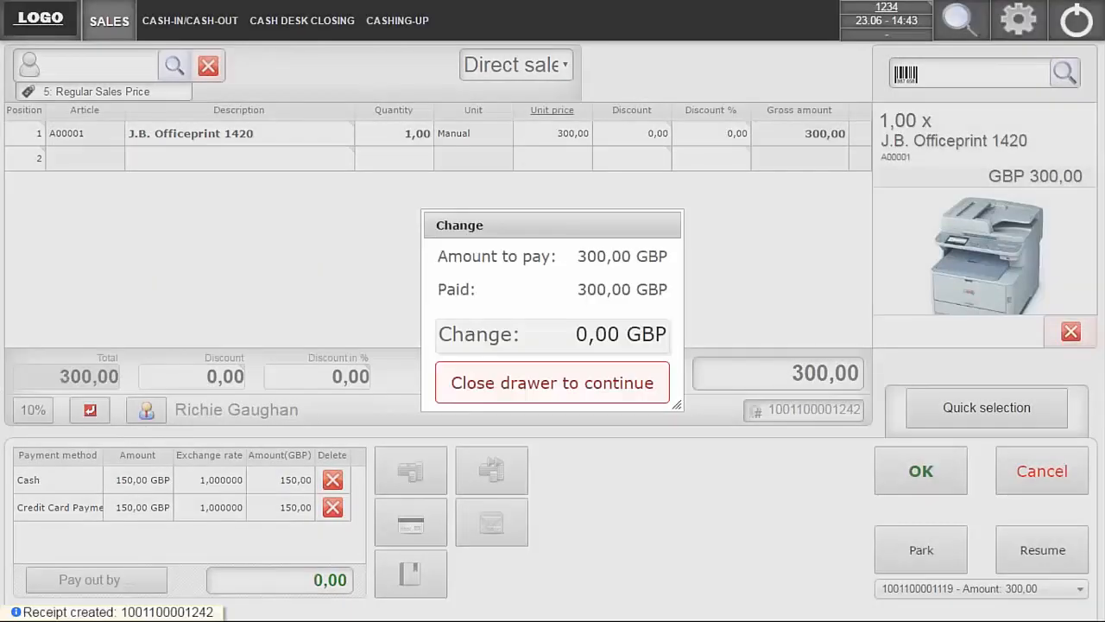
- Close the cash drawer in the SAP VP - POS Emulator for the split-payment sale and go back to the sales screen
key("alt+Tab")
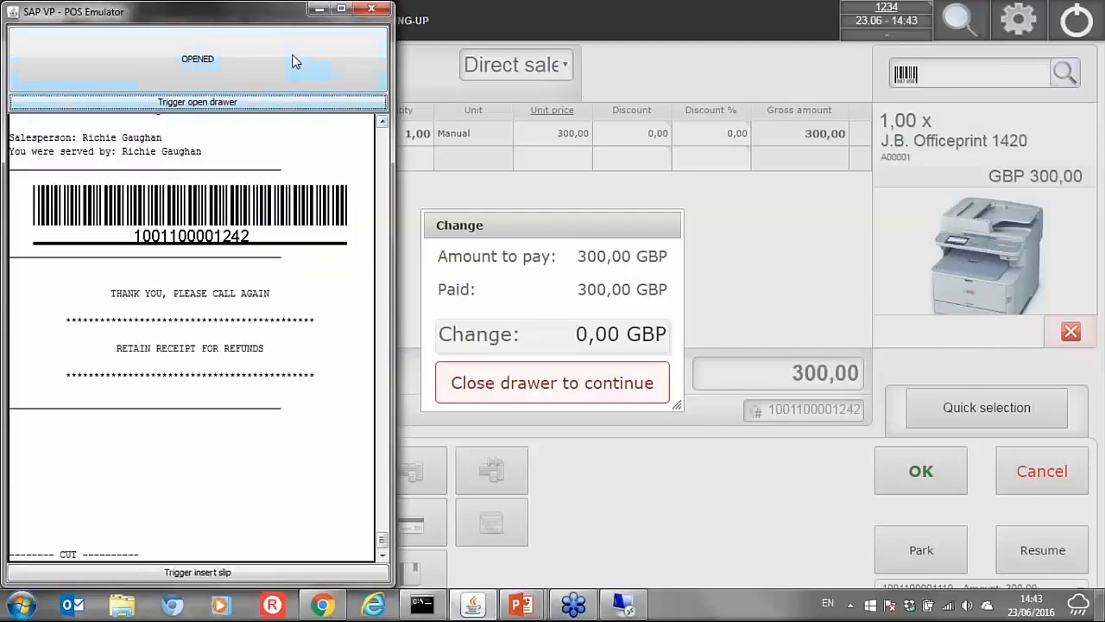
left_click(293, 60)
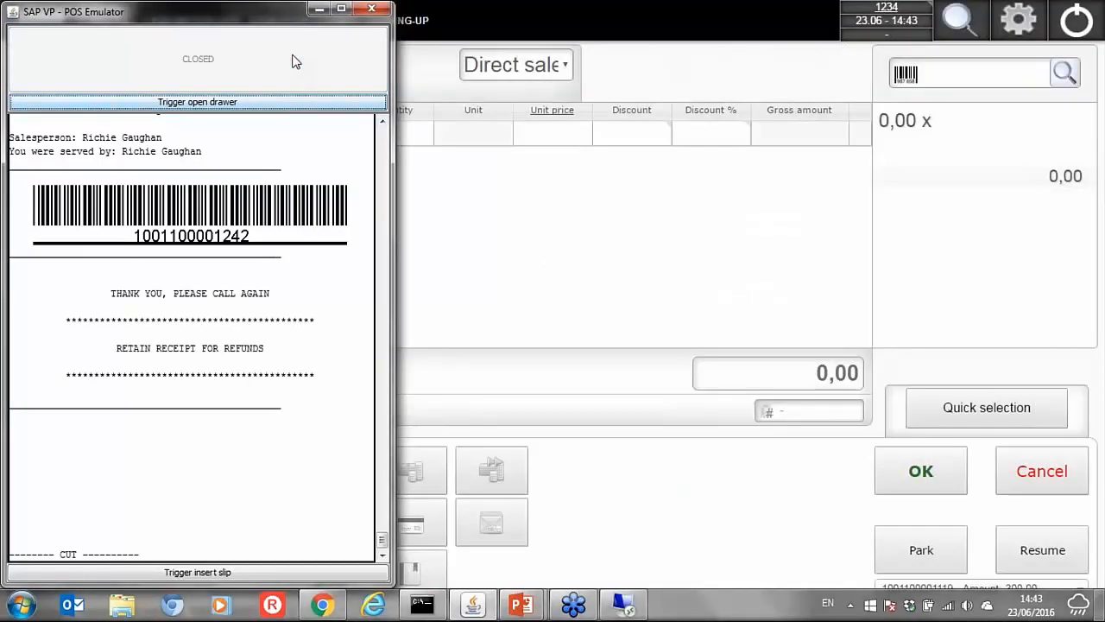
left_click(595, 265)
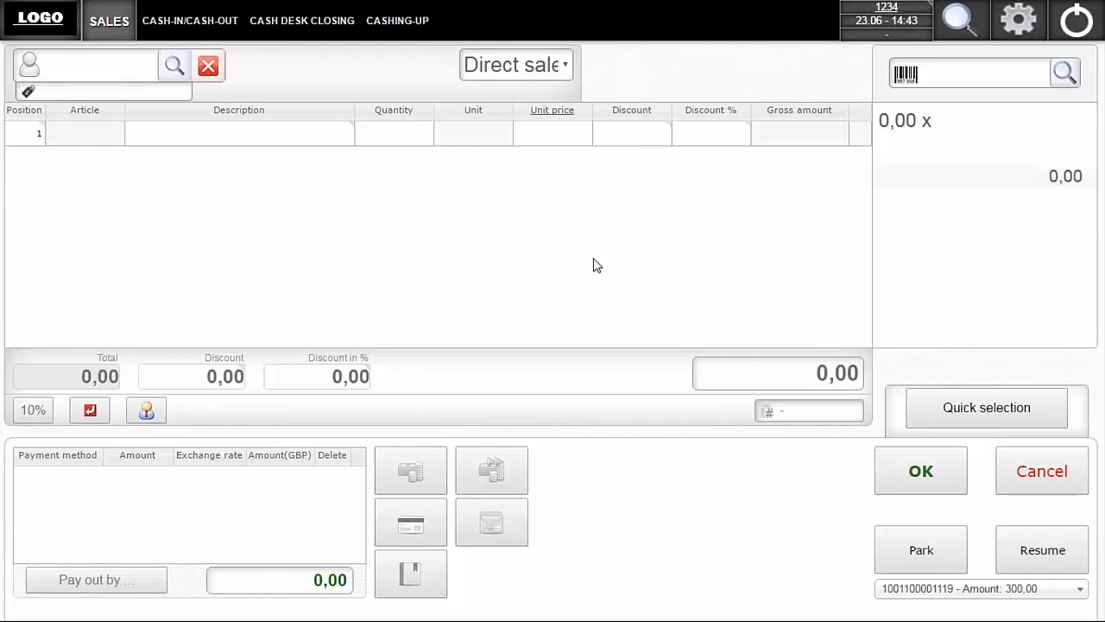
- Add the articles J.B. Officeprint 1420 and Rainbow ColorJet 5 to the new receipt
left_click(1064, 75)
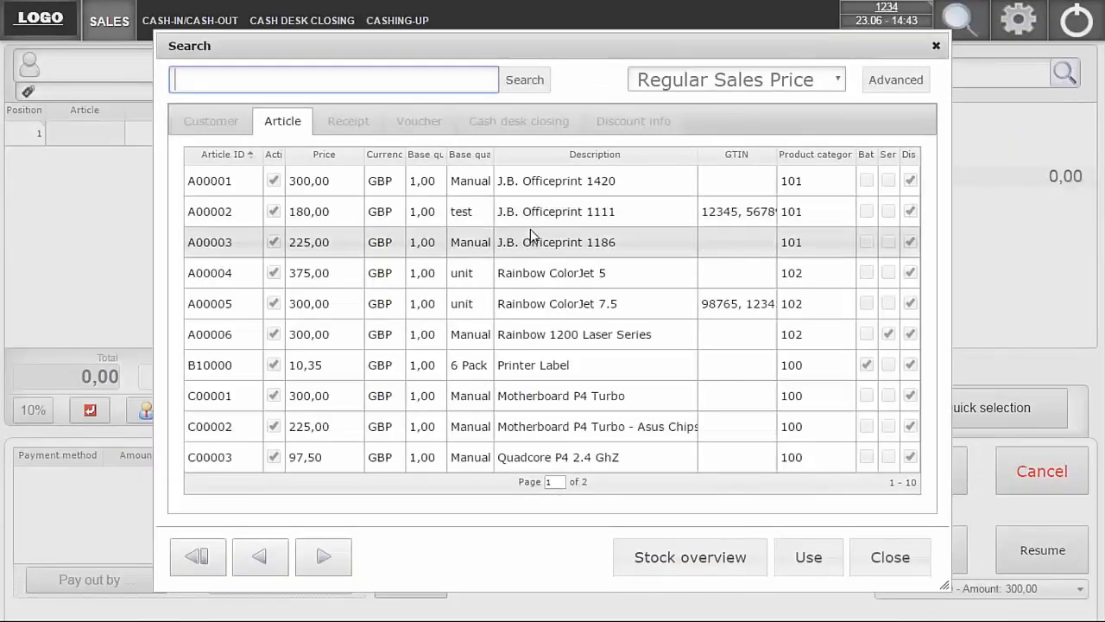
double_click(529, 183)
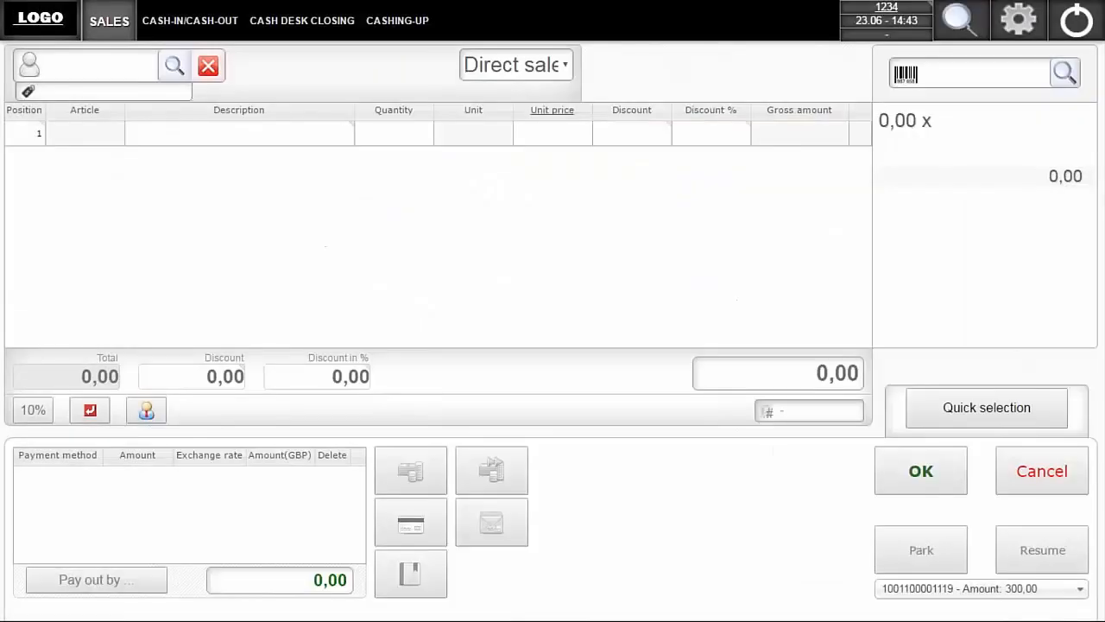
left_click(1070, 75)
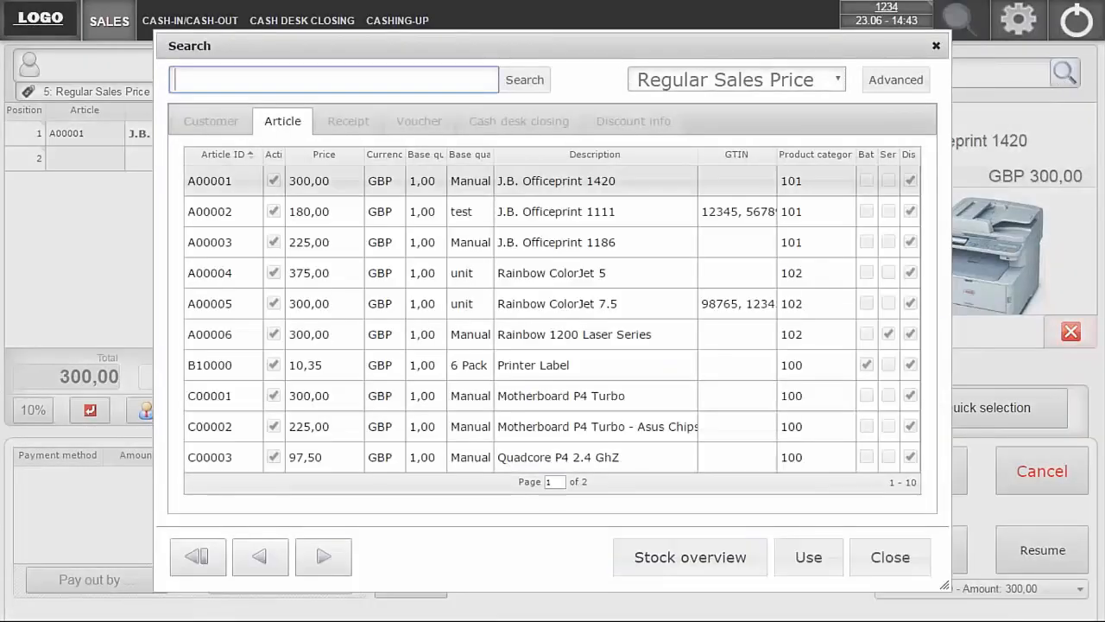
double_click(562, 273)
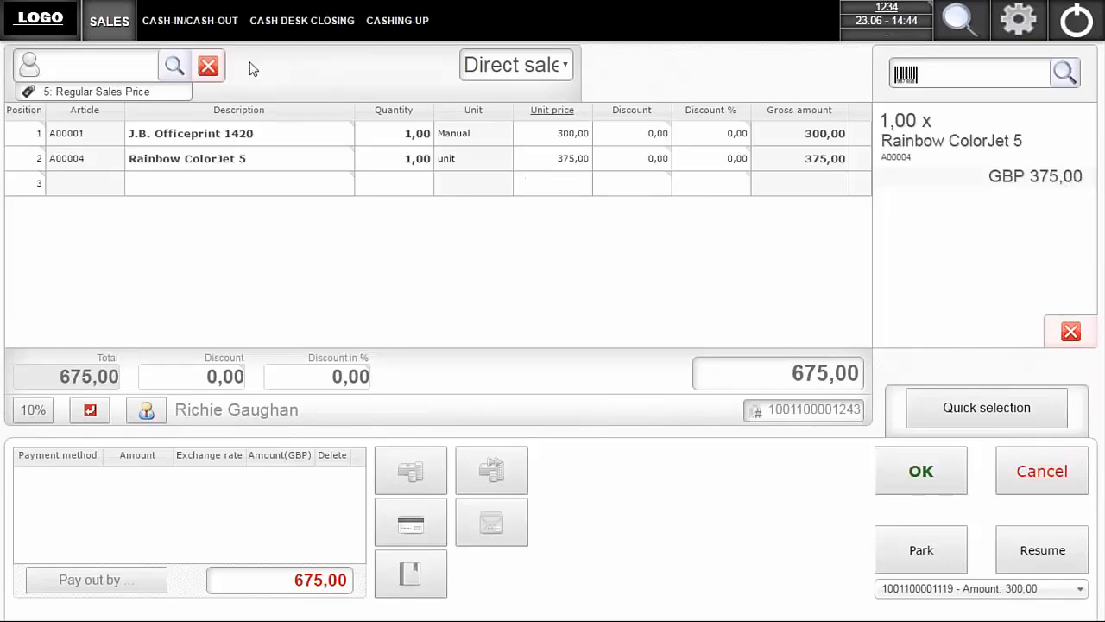
- Run an advanced customer search for the postal code M7 3fd
left_click(173, 69)
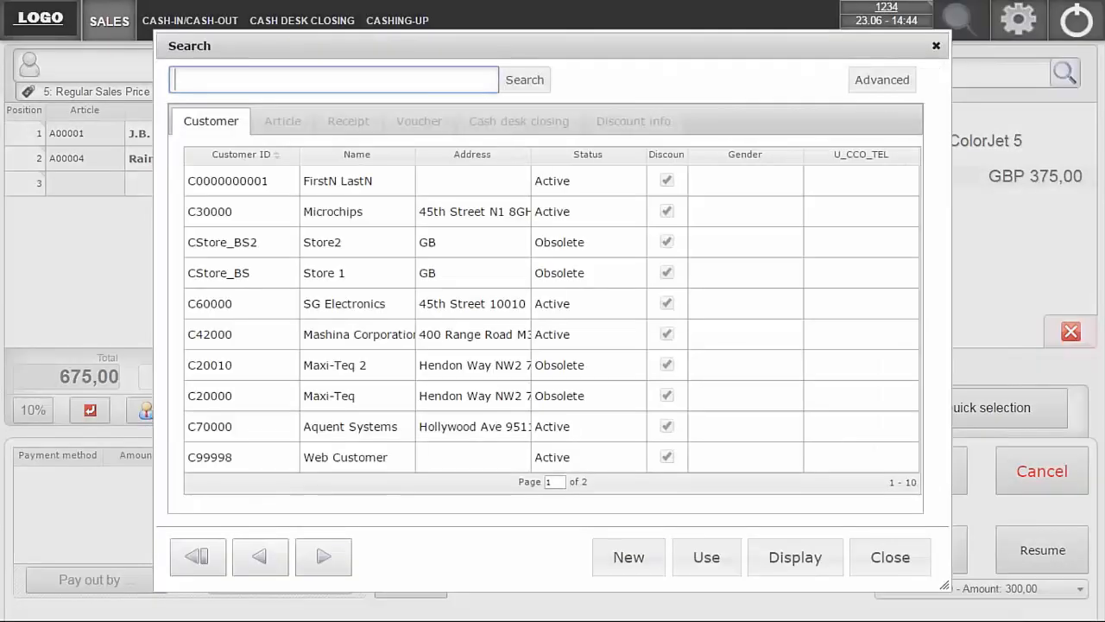
left_click(879, 79)
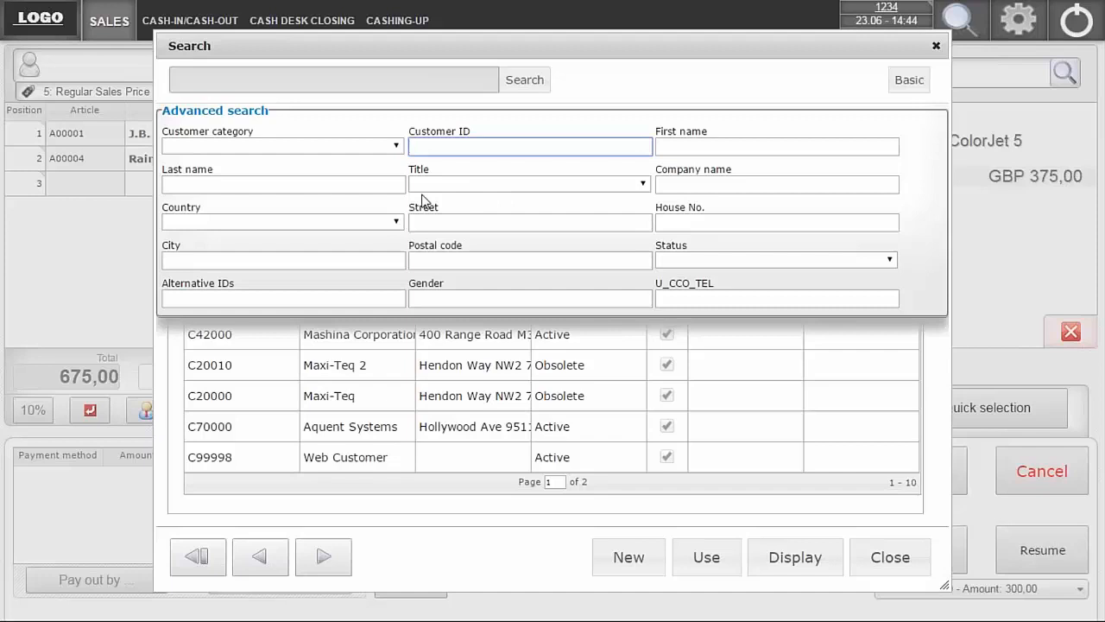
left_click(434, 265)
type("M7")
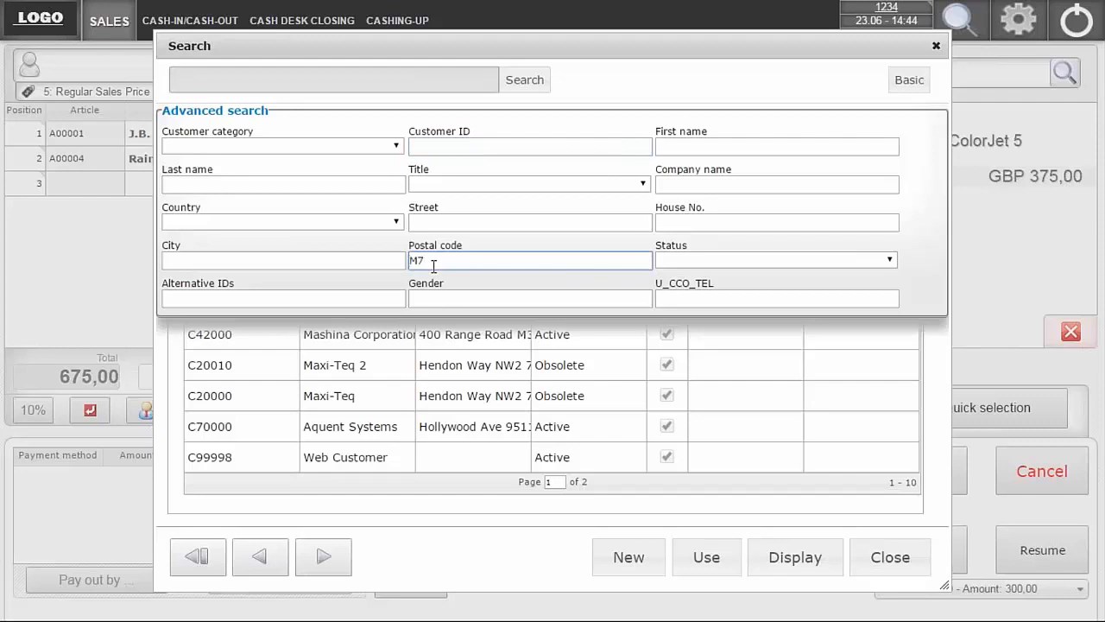
type(" 3fd")
key("Return")
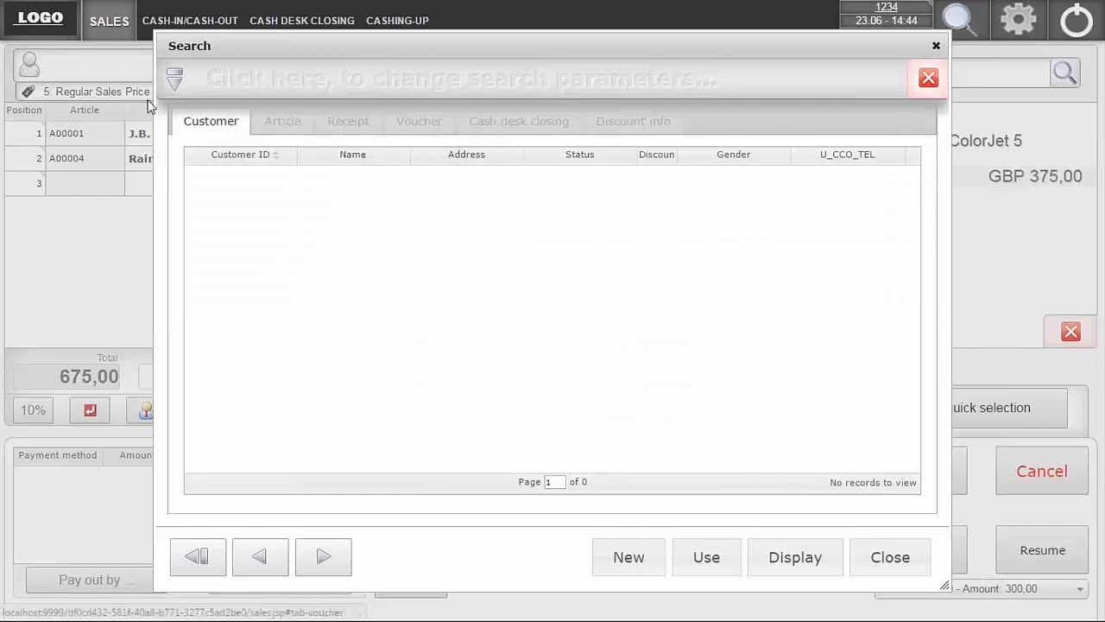
- Change the customer search's postal code to M3 and assign Mashina Corporation to the receipt
left_click(174, 81)
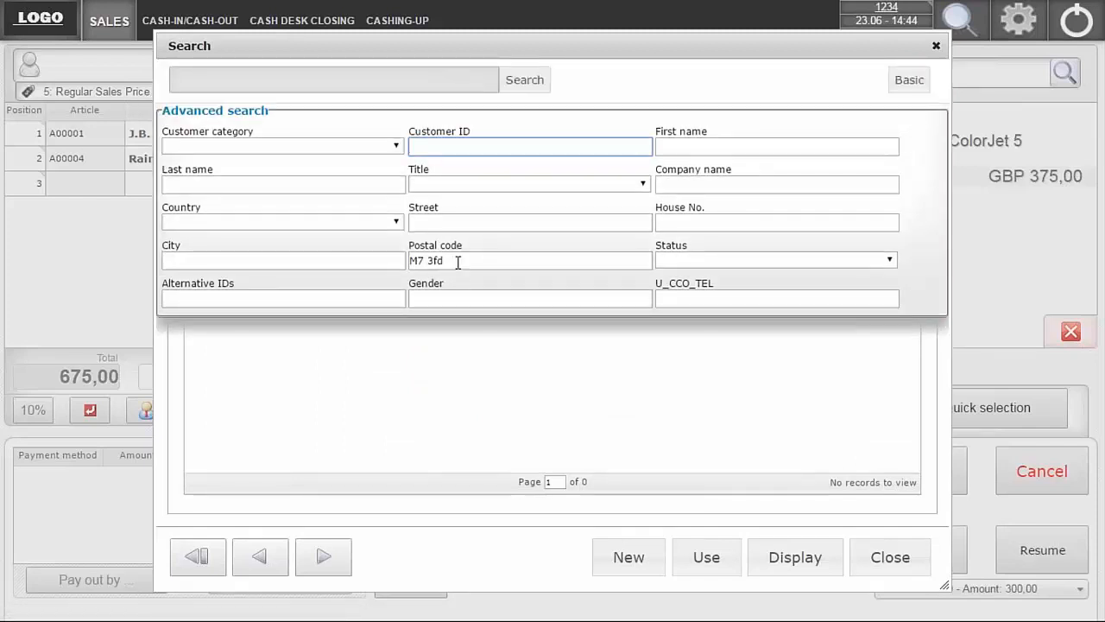
left_click(457, 262)
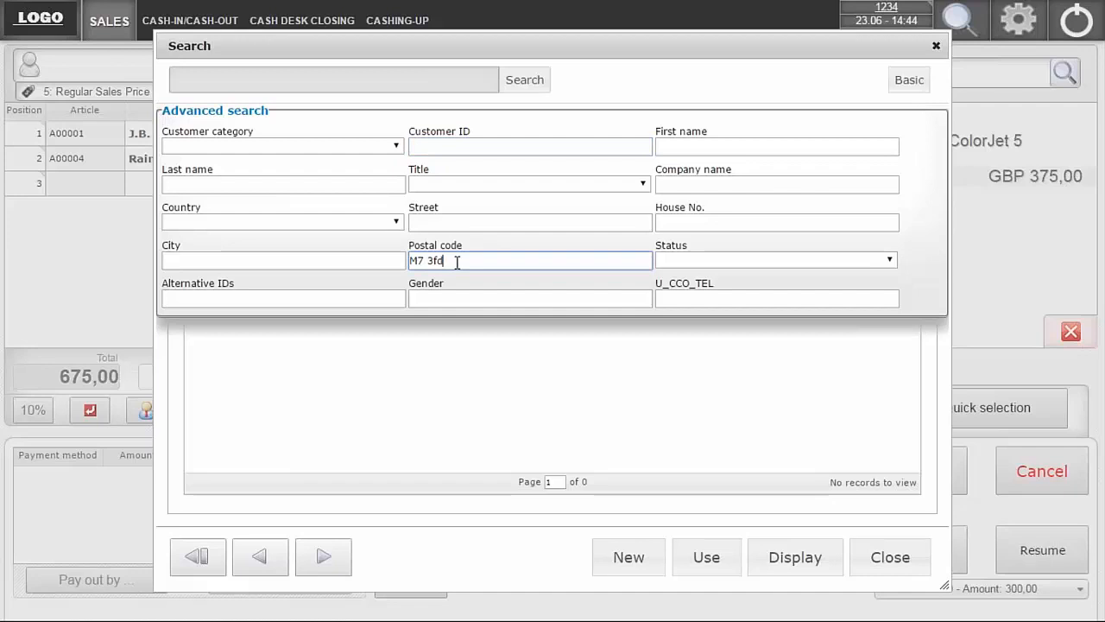
key("BackSpace")
key("BackSpace")
key("BackSpace")
key("BackSpace")
key("BackSpace")
type("3")
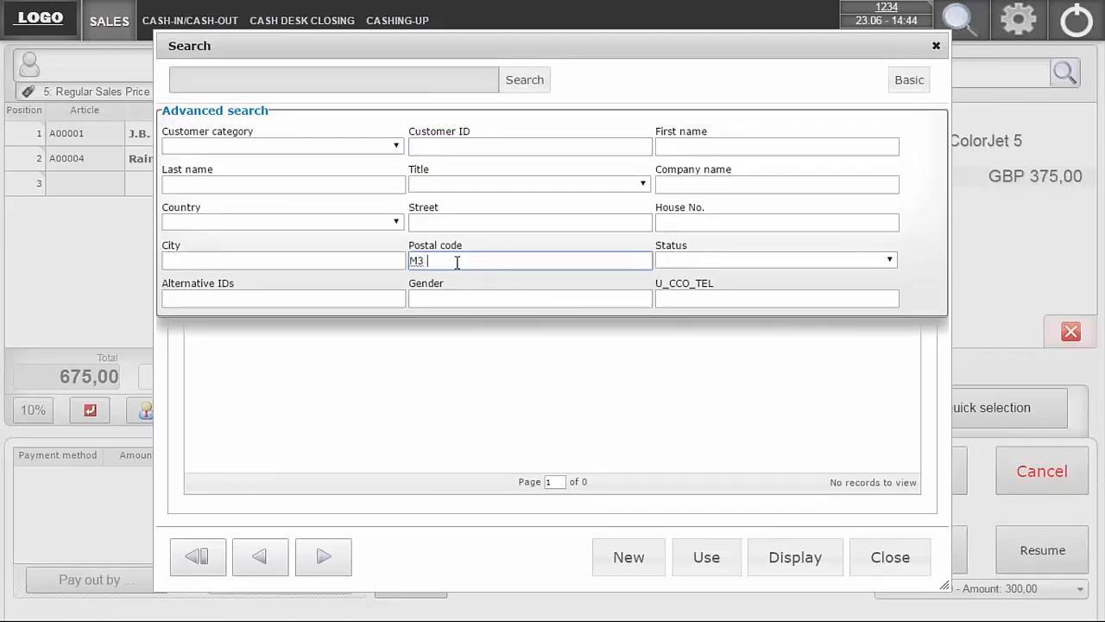
key("Return")
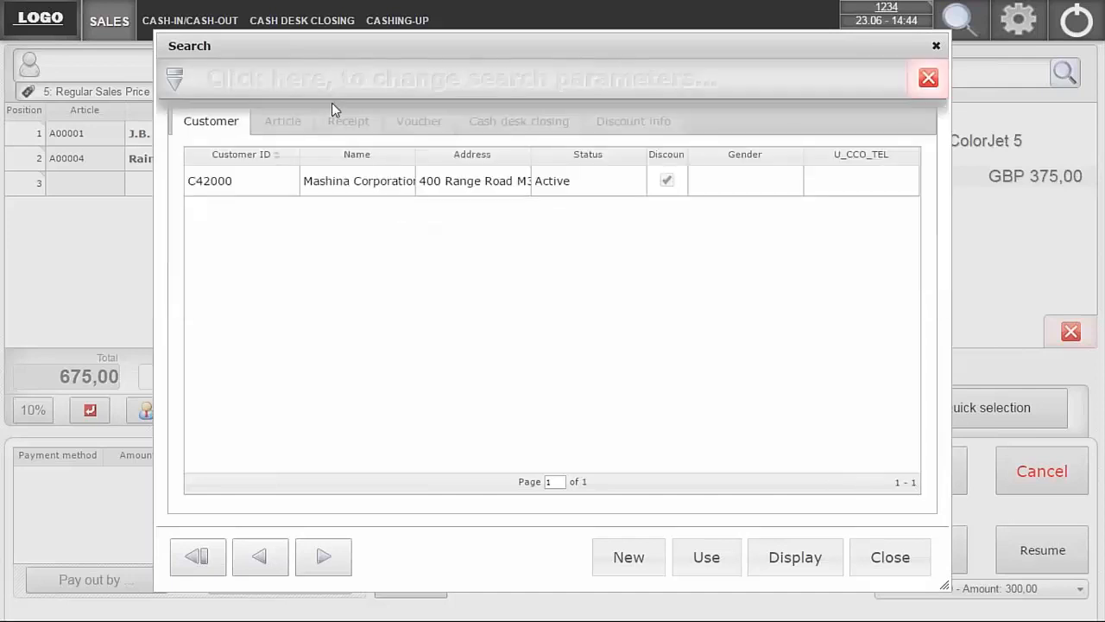
double_click(354, 196)
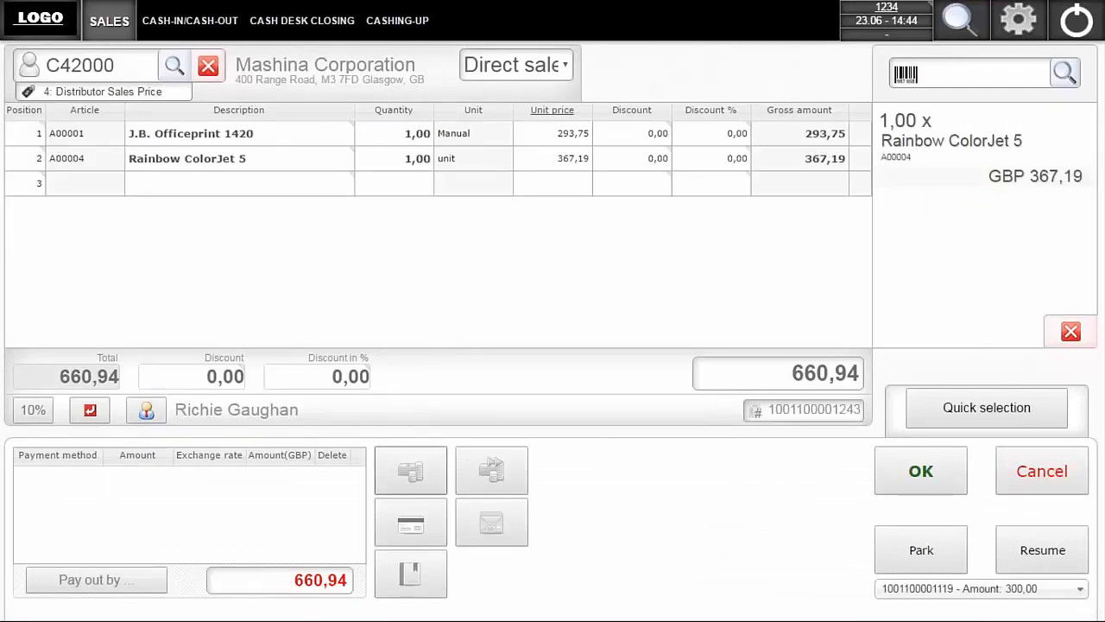
- Pay the full amount on credit with terms 14 days due net and the note "Notes here", and finish the sale
left_click(409, 576)
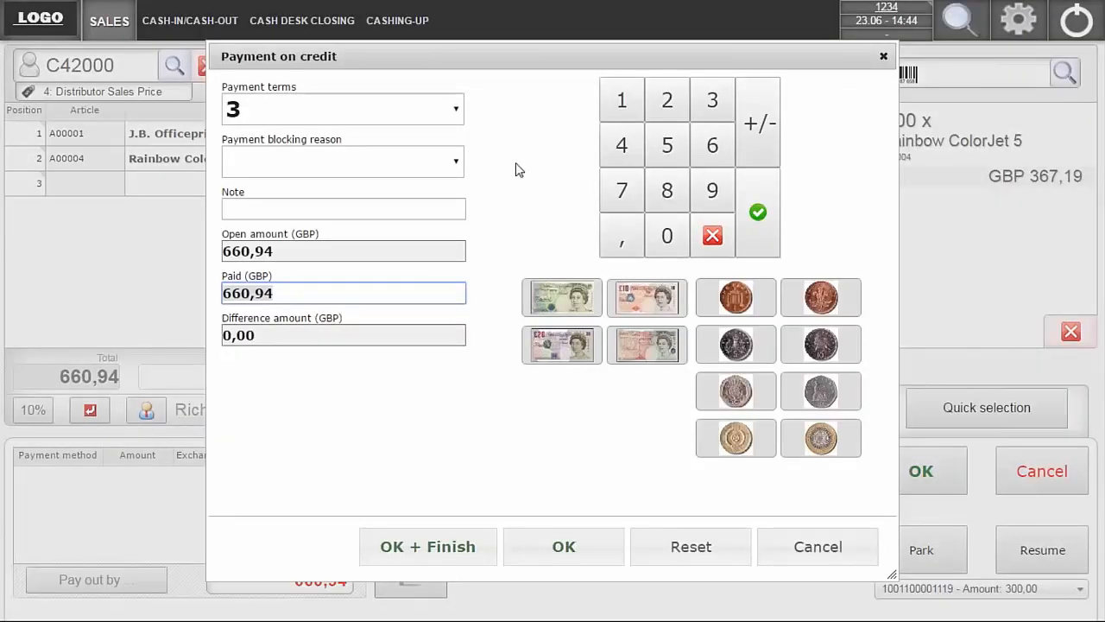
left_click(457, 111)
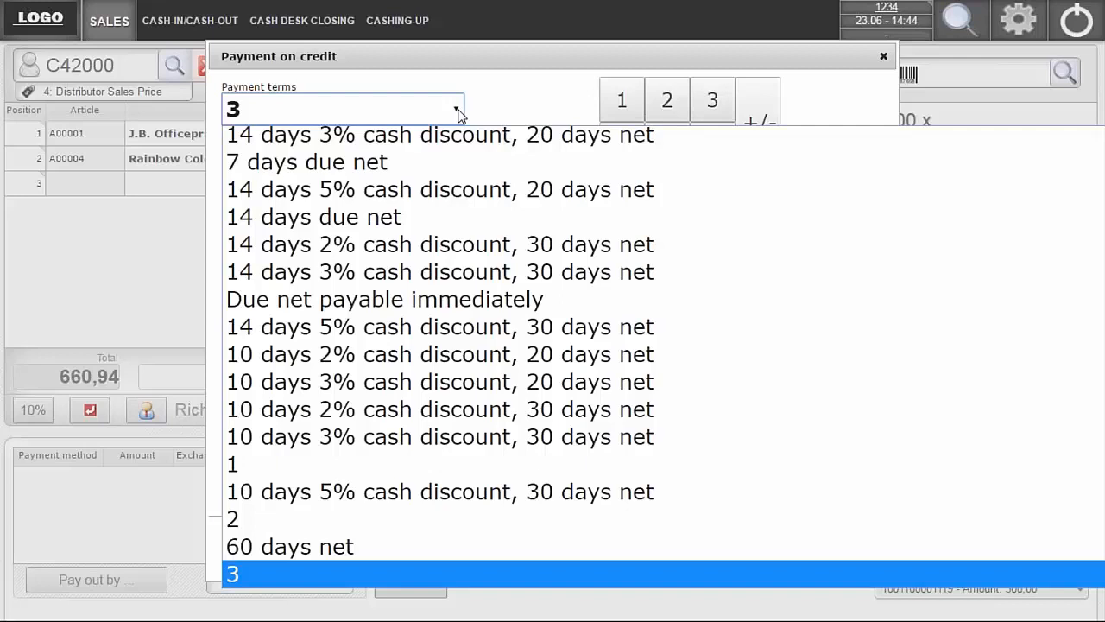
left_click(318, 219)
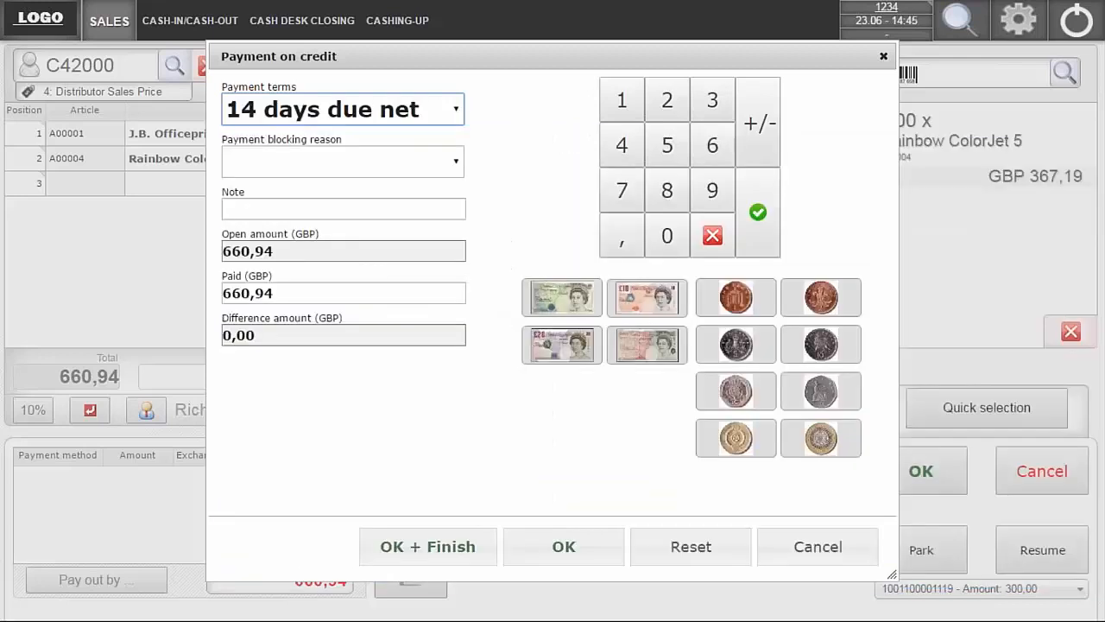
left_click(344, 208)
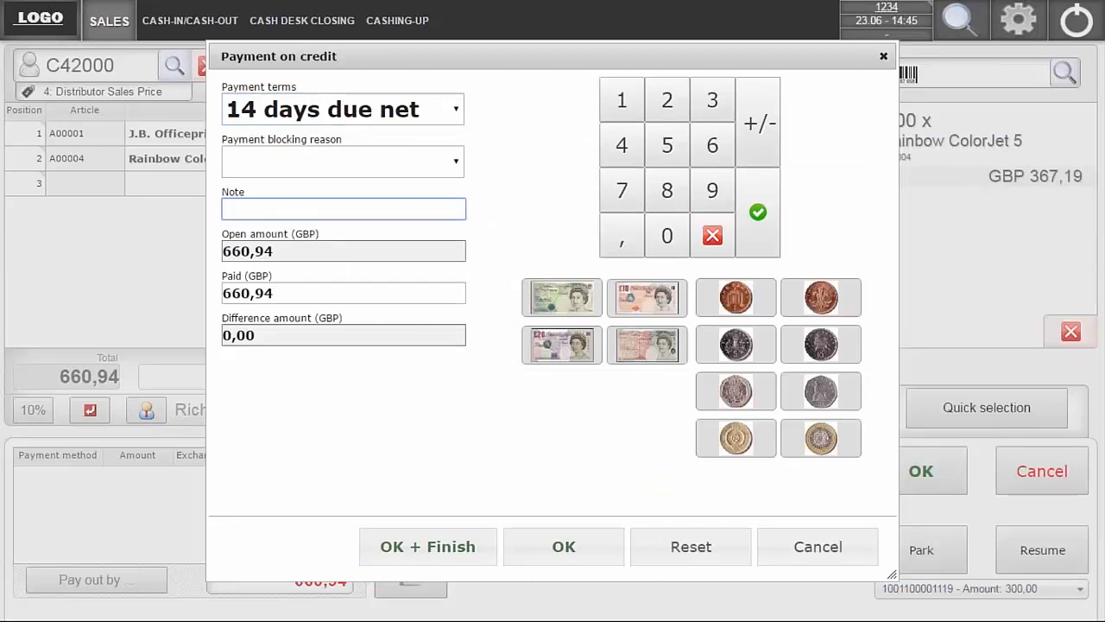
type("Notes here")
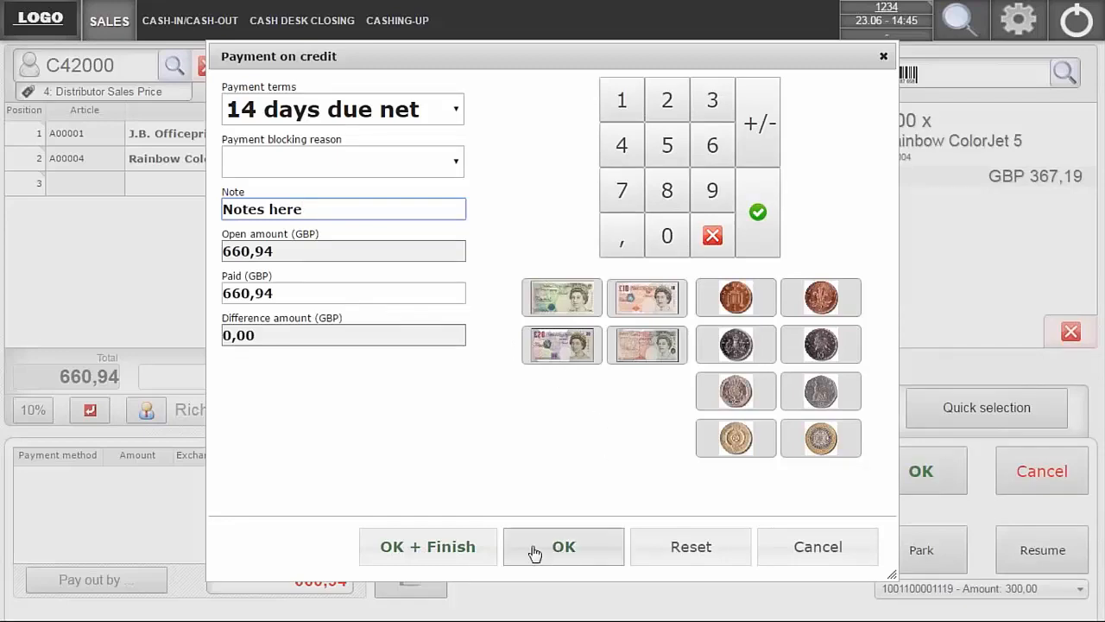
left_click(421, 542)
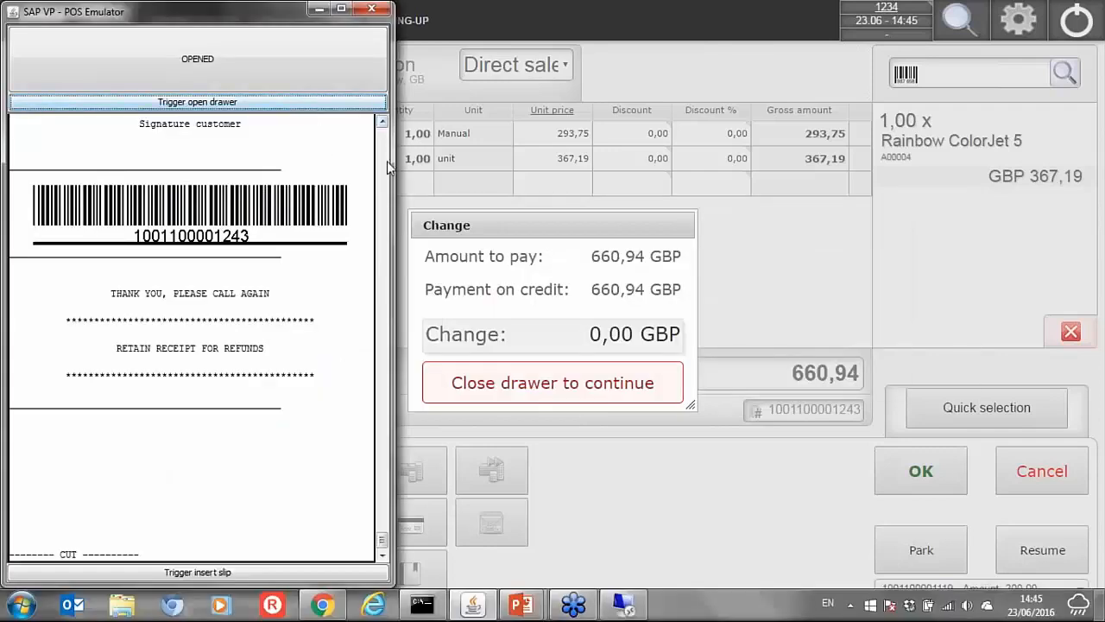
- Close the cash drawer in the SAP VP - POS Emulator for the credit sale and return to the sales screen
left_click(303, 77)
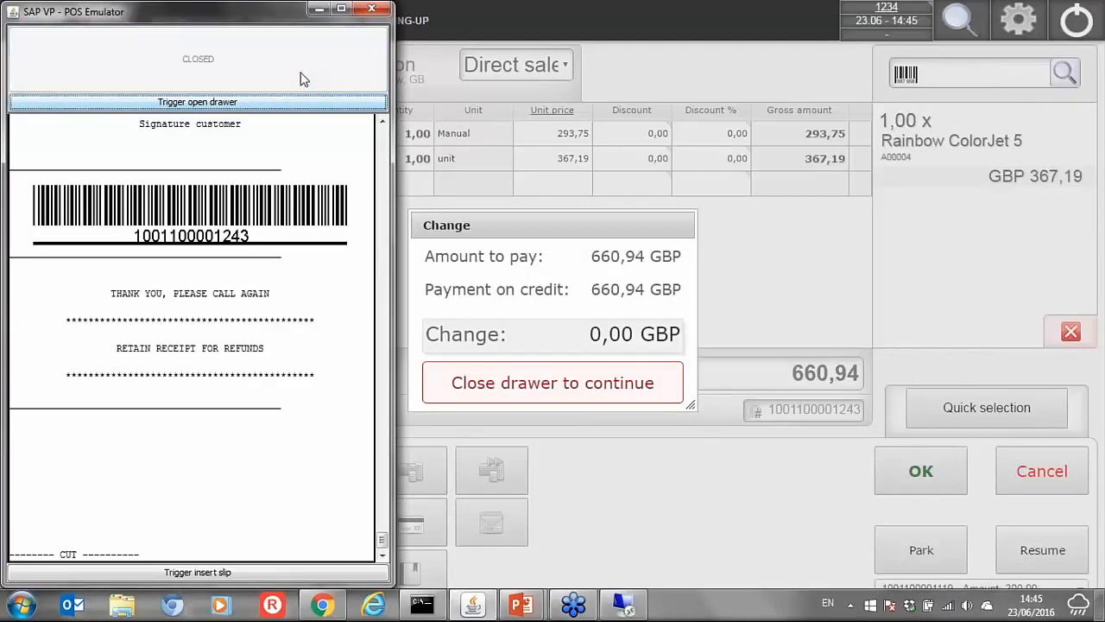
left_click(322, 10)
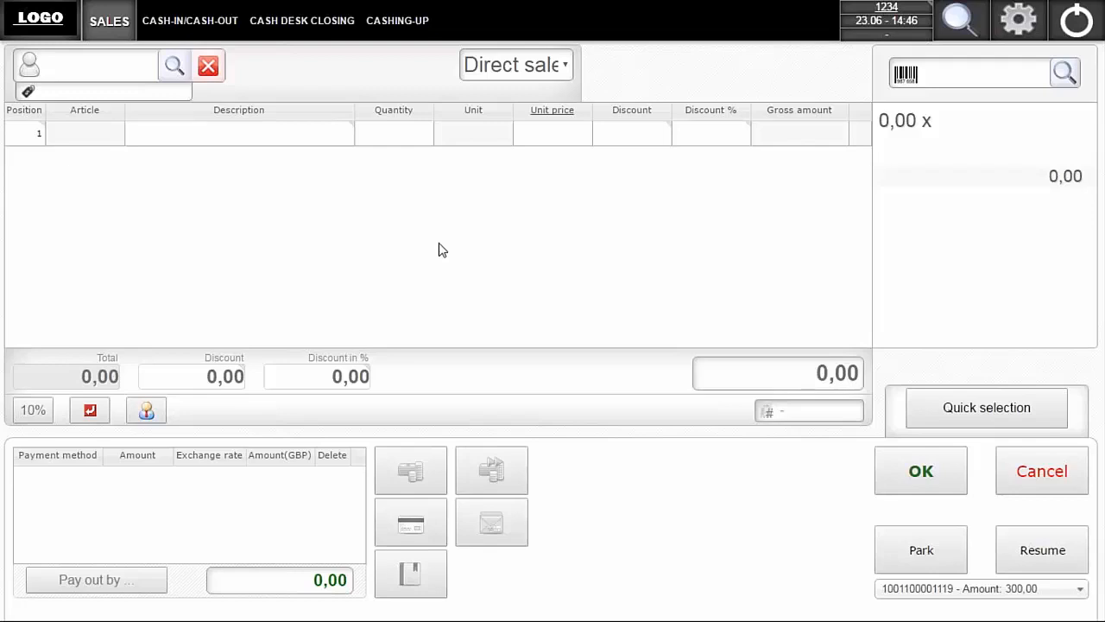
- Look over the voucher payment form without entering a payment, and cancel it
left_click(492, 522)
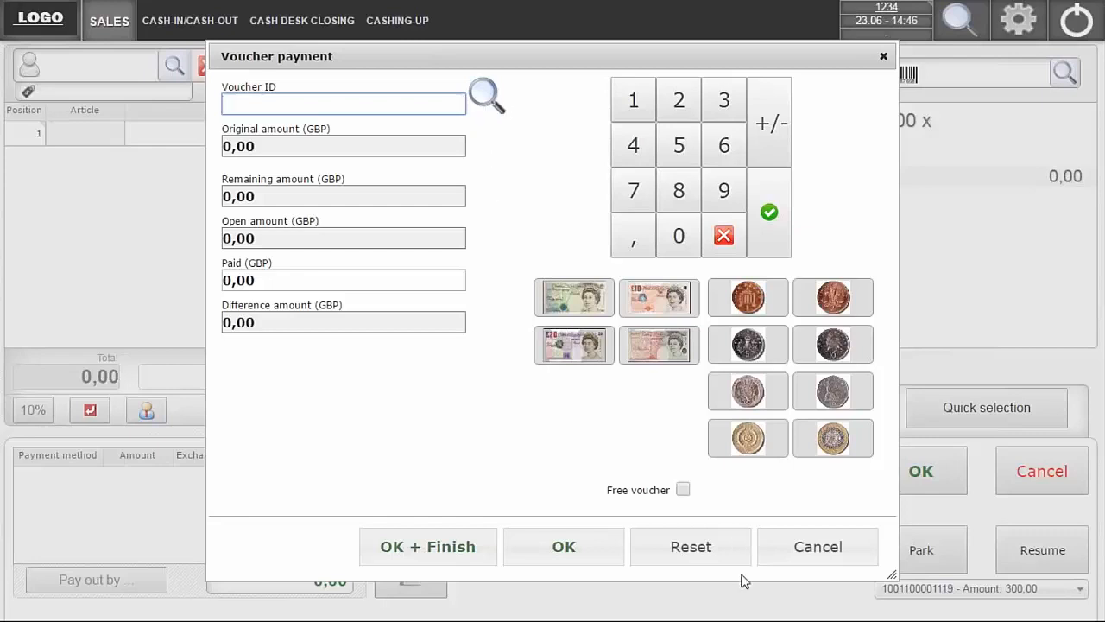
left_click(815, 562)
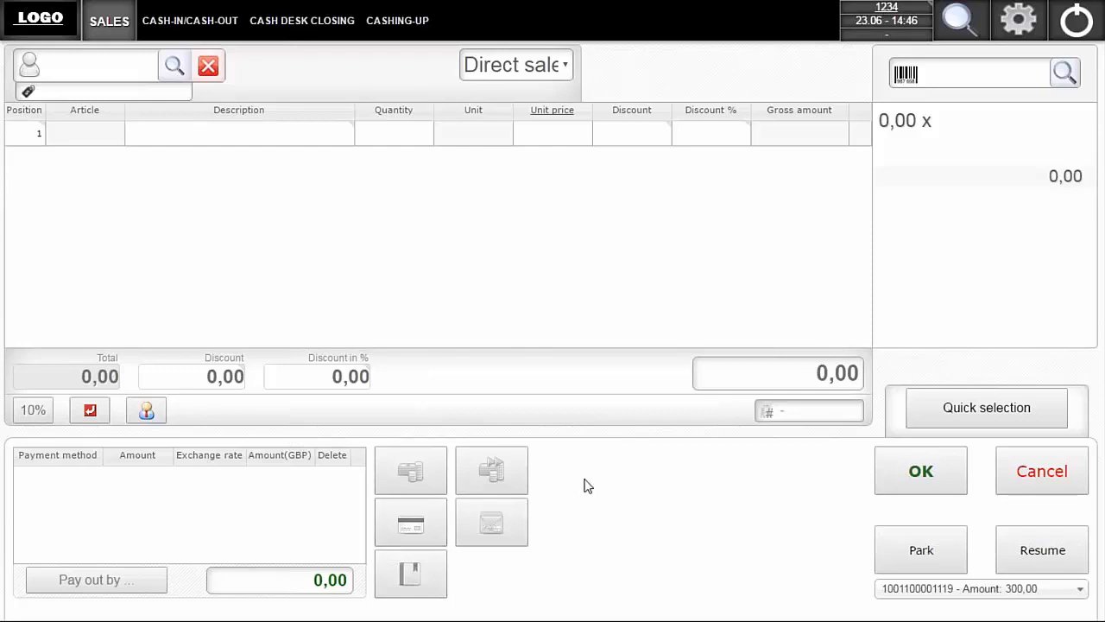
- Start a receipt return, check the last printed receipt's barcode in the SAP VP - POS Emulator, and go back to the sales screen
left_click(90, 411)
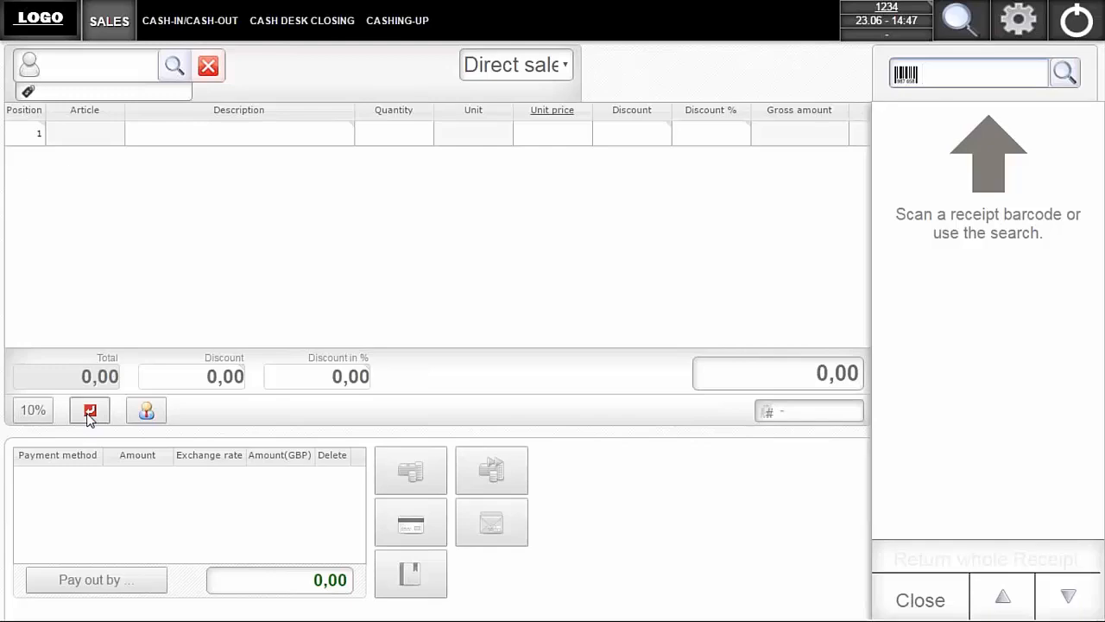
key("alt+Tab")
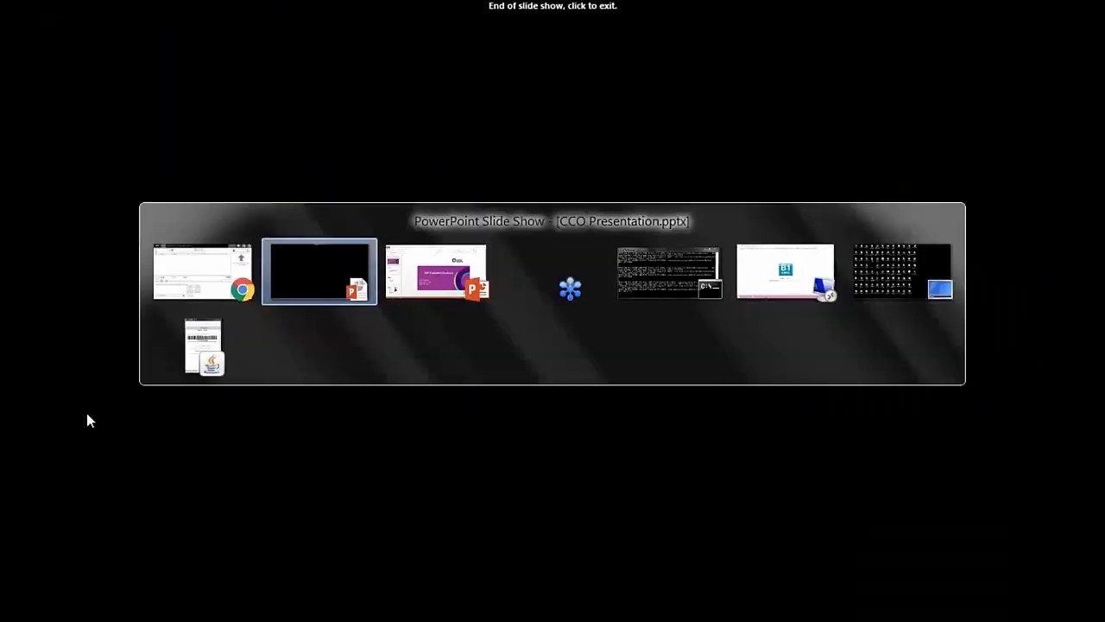
key("alt+Tab")
key("alt+Tab")
key("alt+Tab")
key("alt+Tab")
key("alt+Tab")
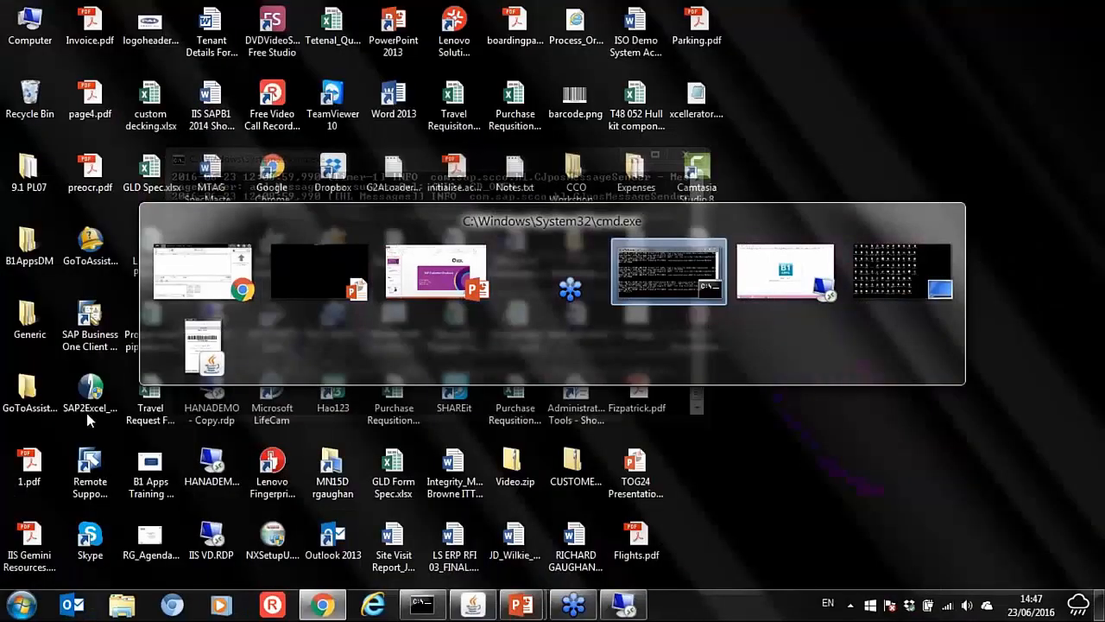
key("alt+Tab")
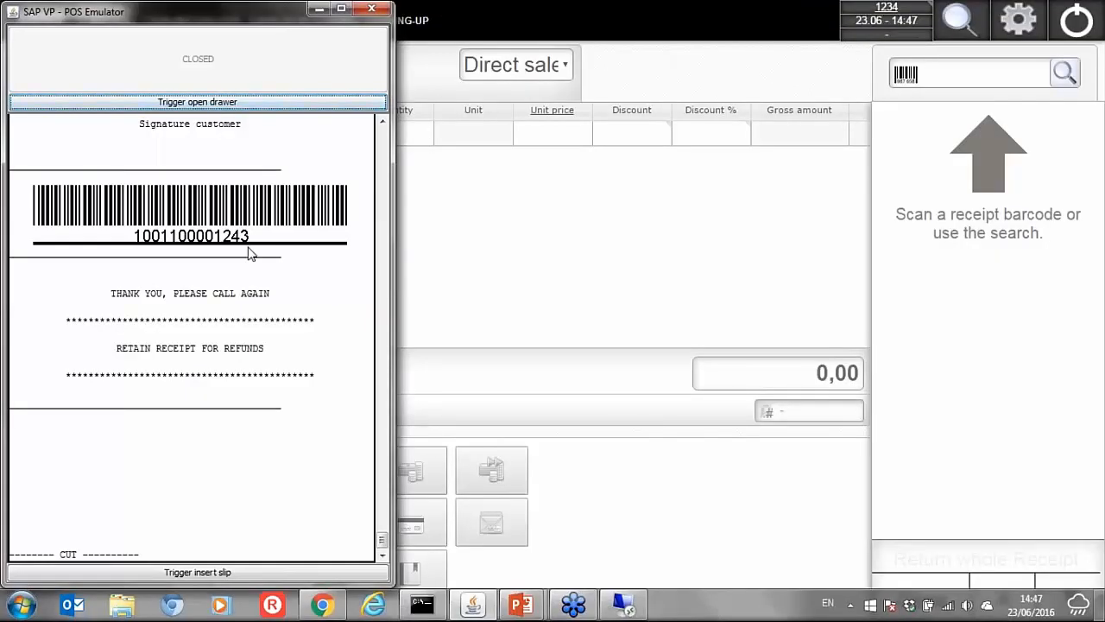
left_click(498, 238)
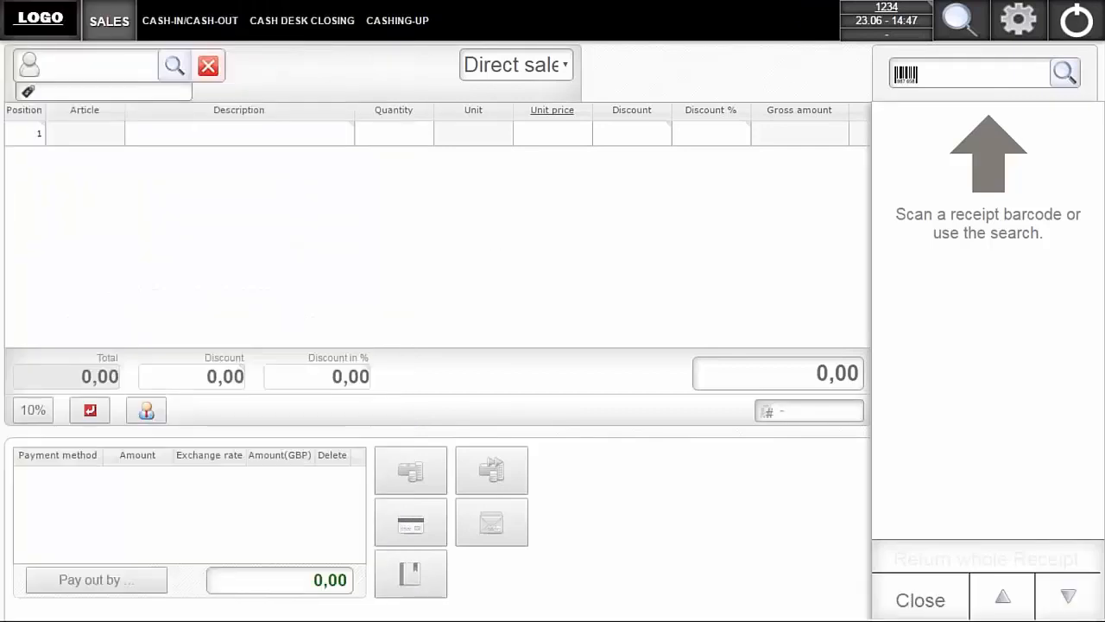
- Search the receipts, view the advanced search criteria, and load Mashina Corporation's 624,73 GBP direct sale receipt for the return
left_click(936, 71)
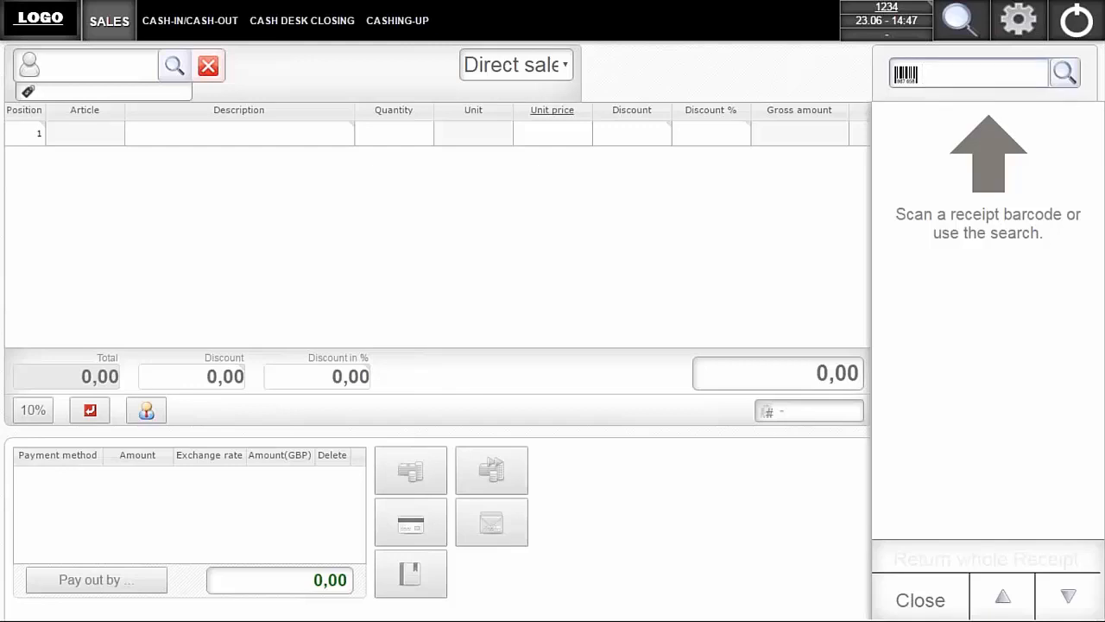
left_click(1067, 84)
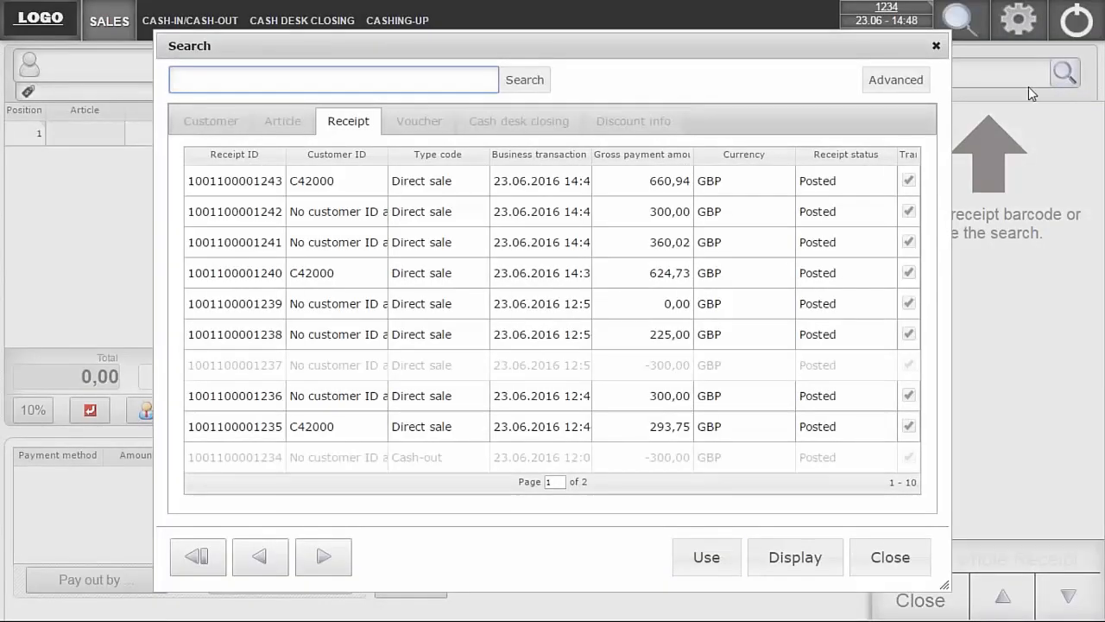
left_click(876, 82)
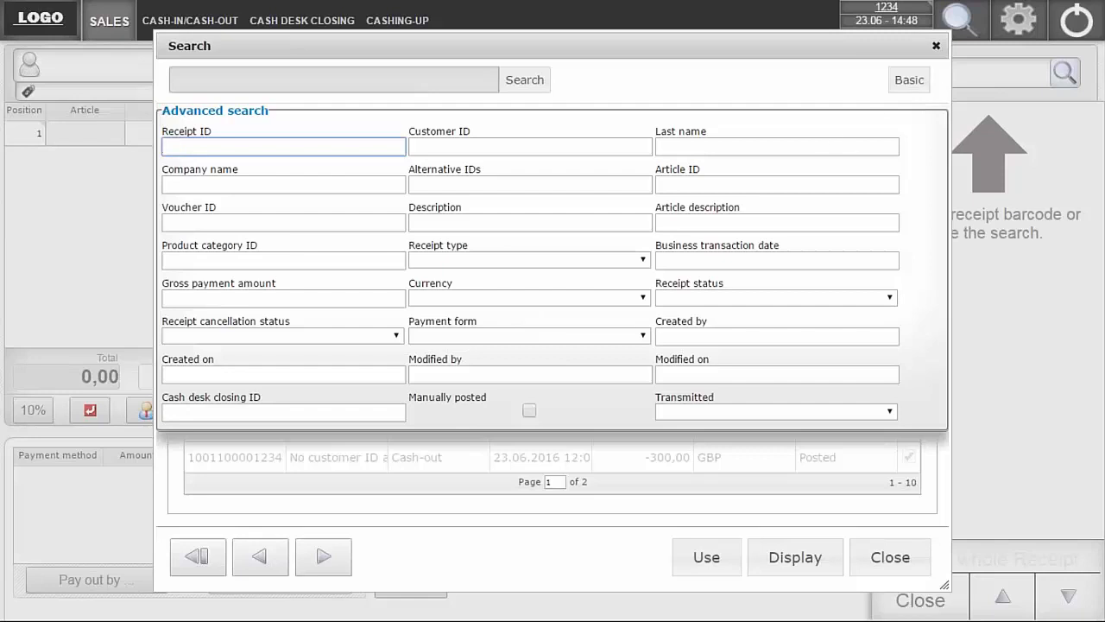
left_click(912, 82)
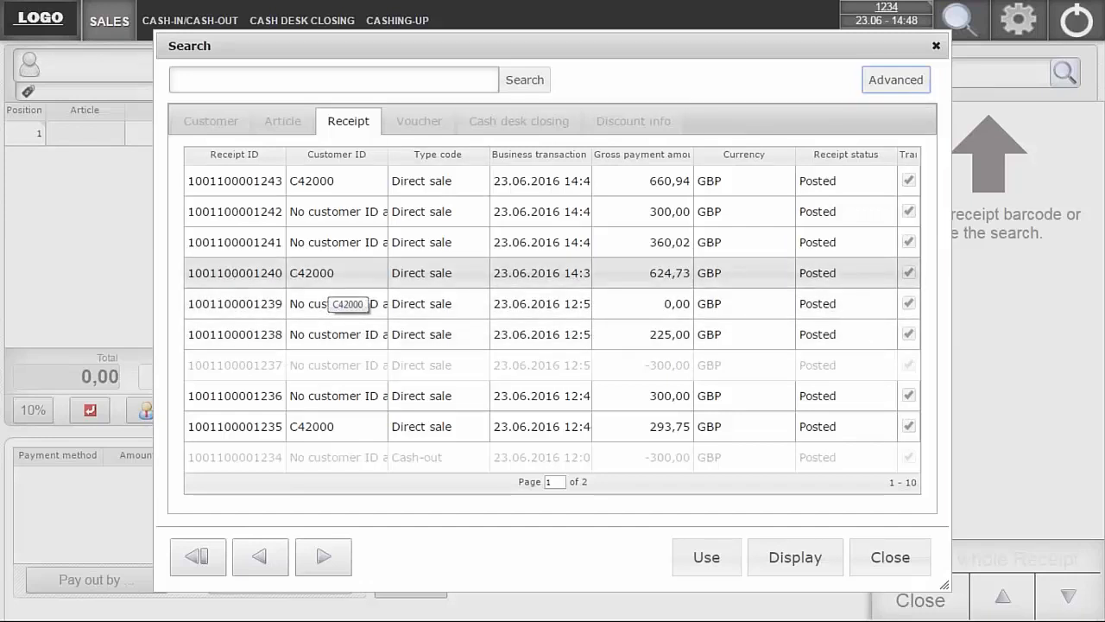
left_click(323, 283)
double_click(325, 281)
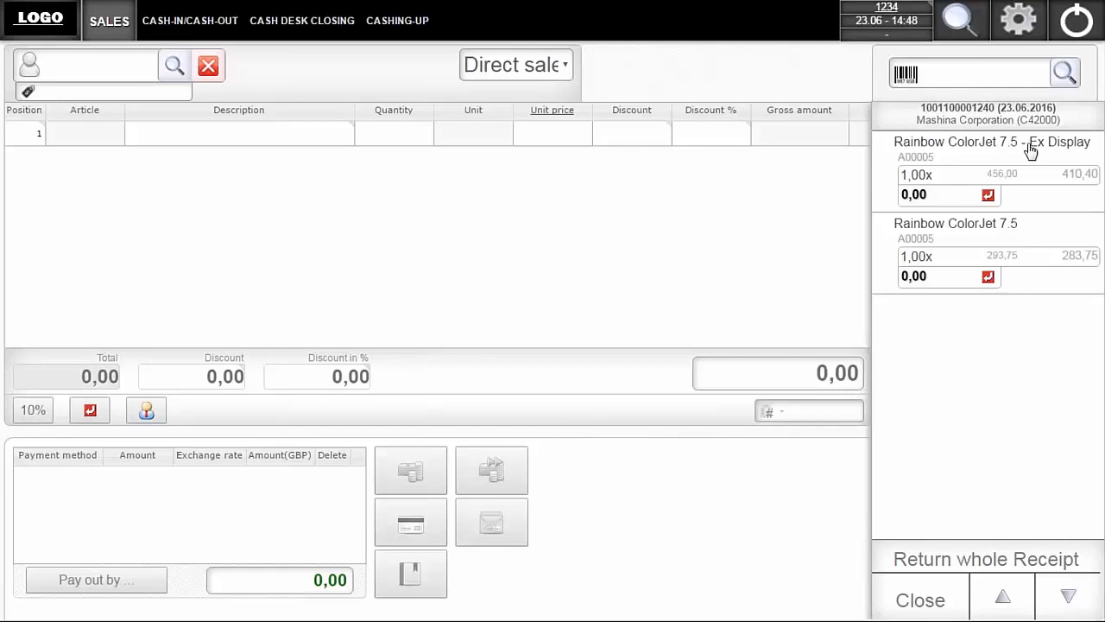
- Return 1,00 regular Rainbow ColorJet 7.5 to stock location Cobh Store Returns with the reason code Changed mind
left_click(987, 277)
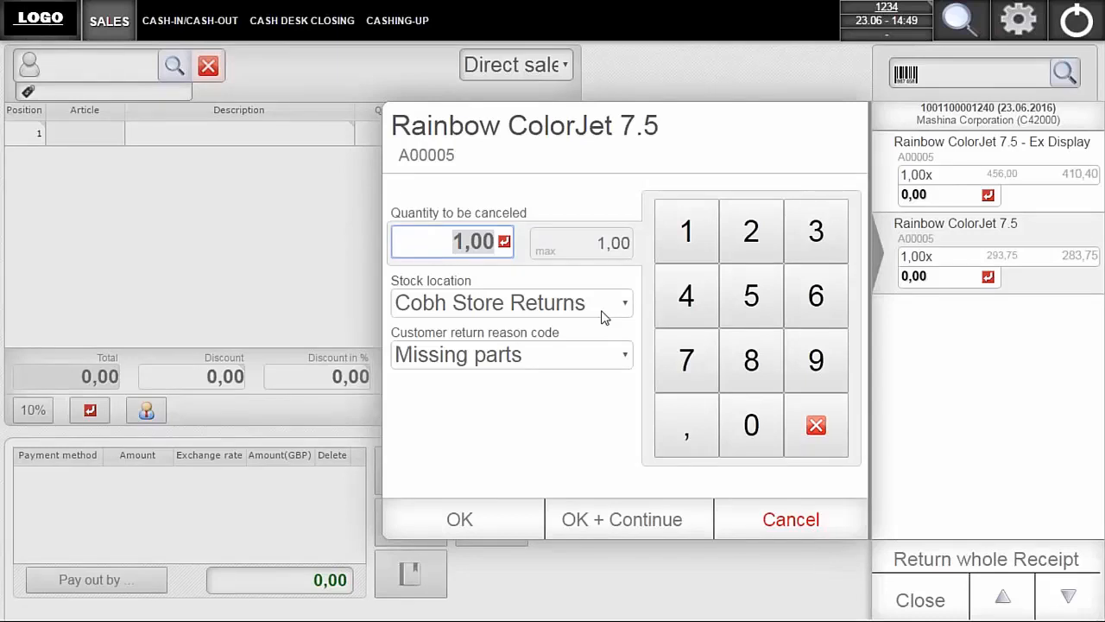
left_click(626, 361)
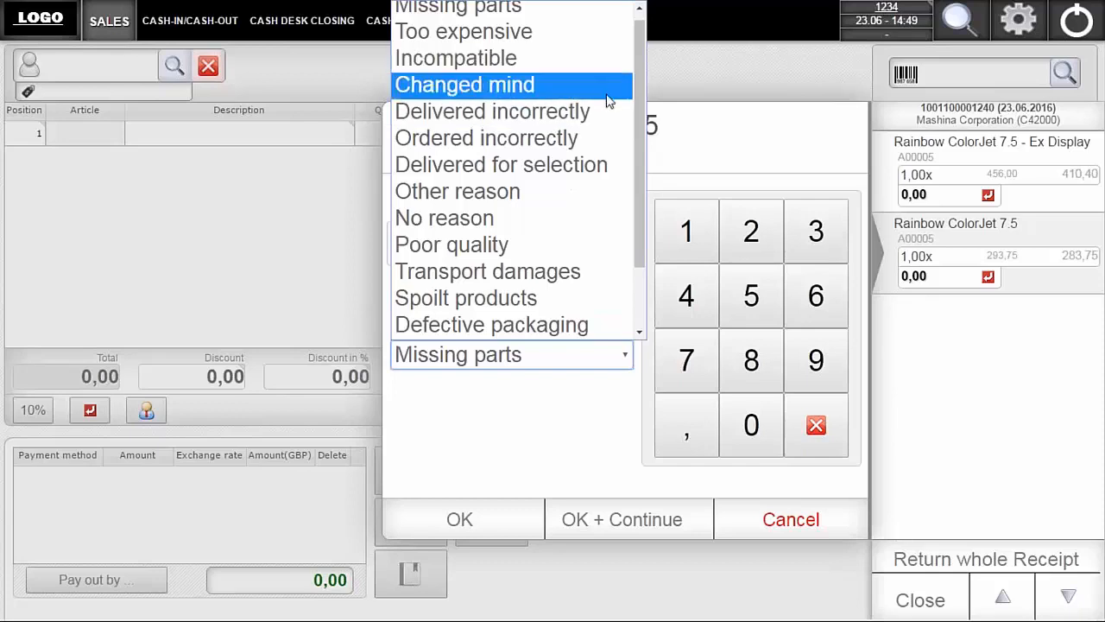
left_click_drag(639, 118, 645, 57)
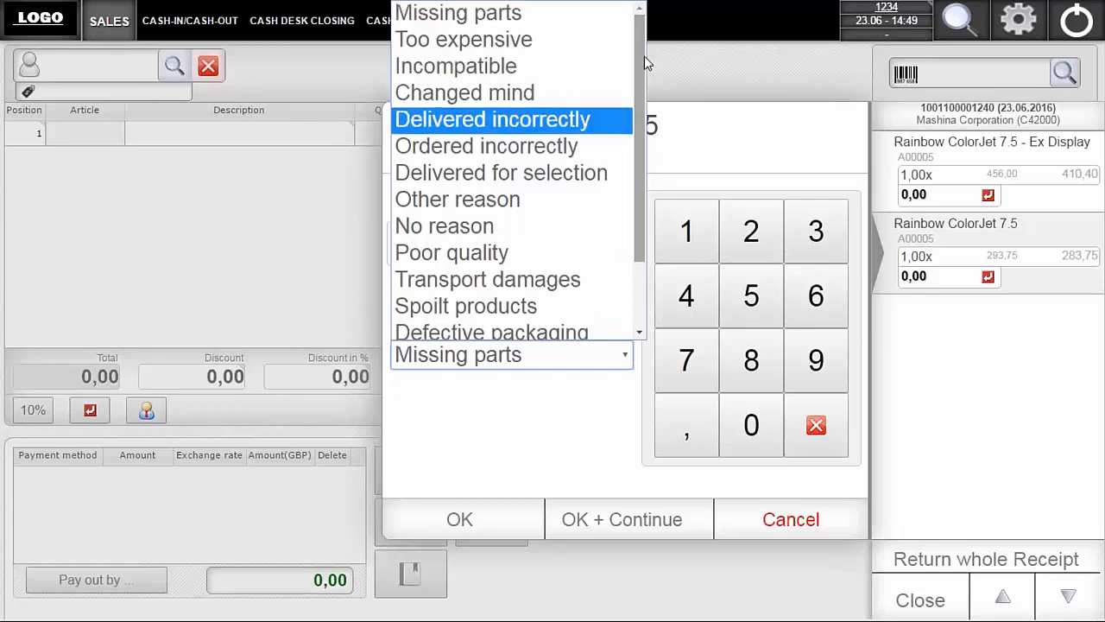
left_click(491, 95)
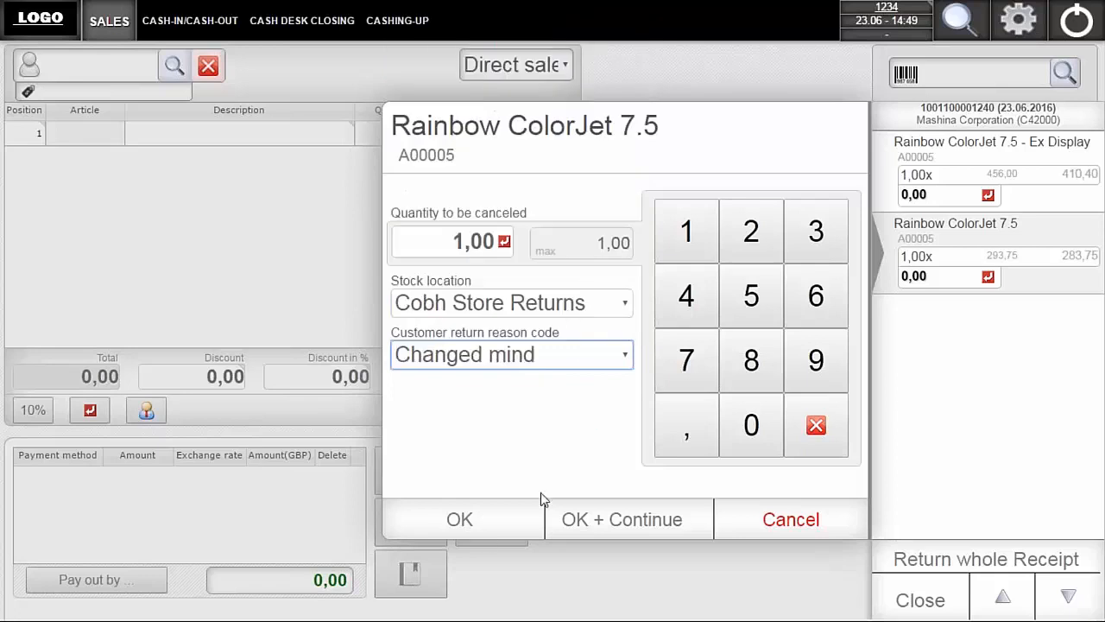
left_click(478, 524)
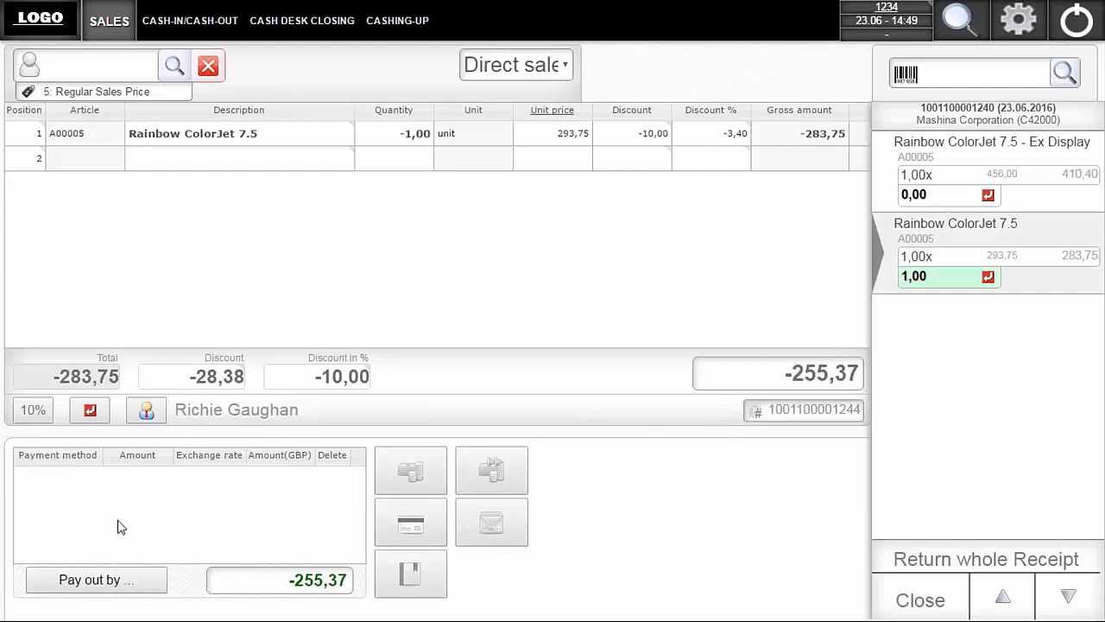
- Review the available payout methods for the refund and close the selection without choosing one
left_click(107, 584)
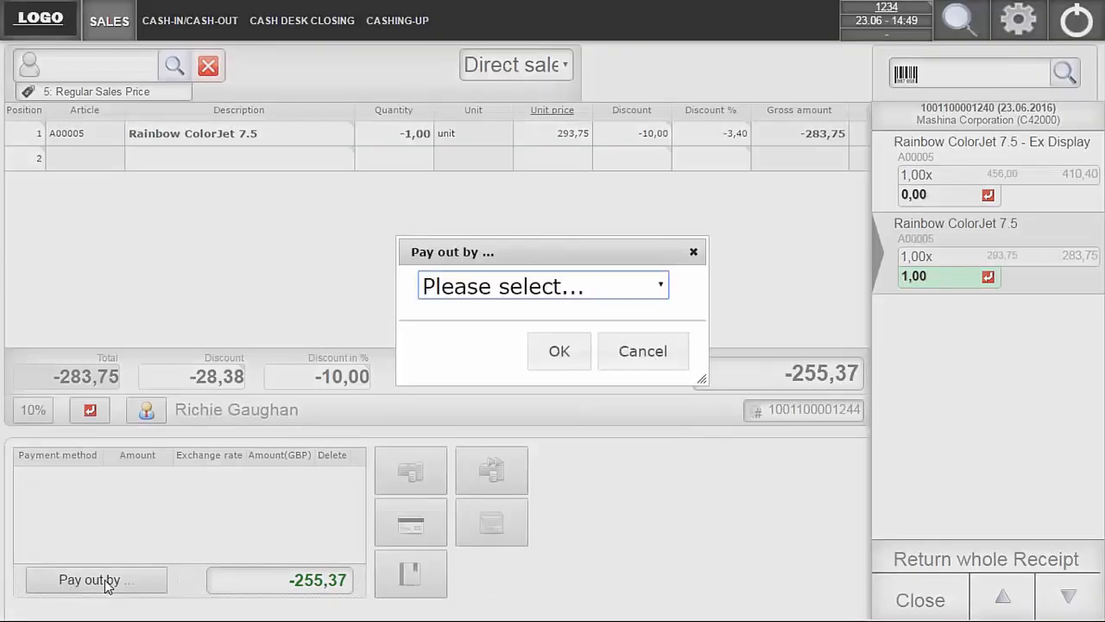
left_click(663, 288)
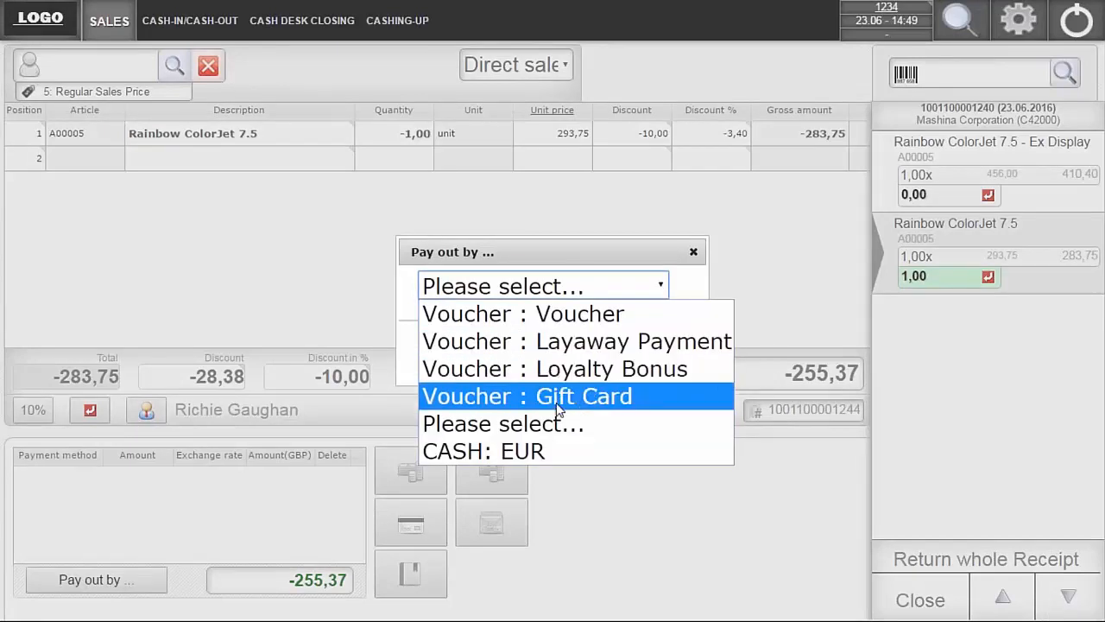
left_click(693, 252)
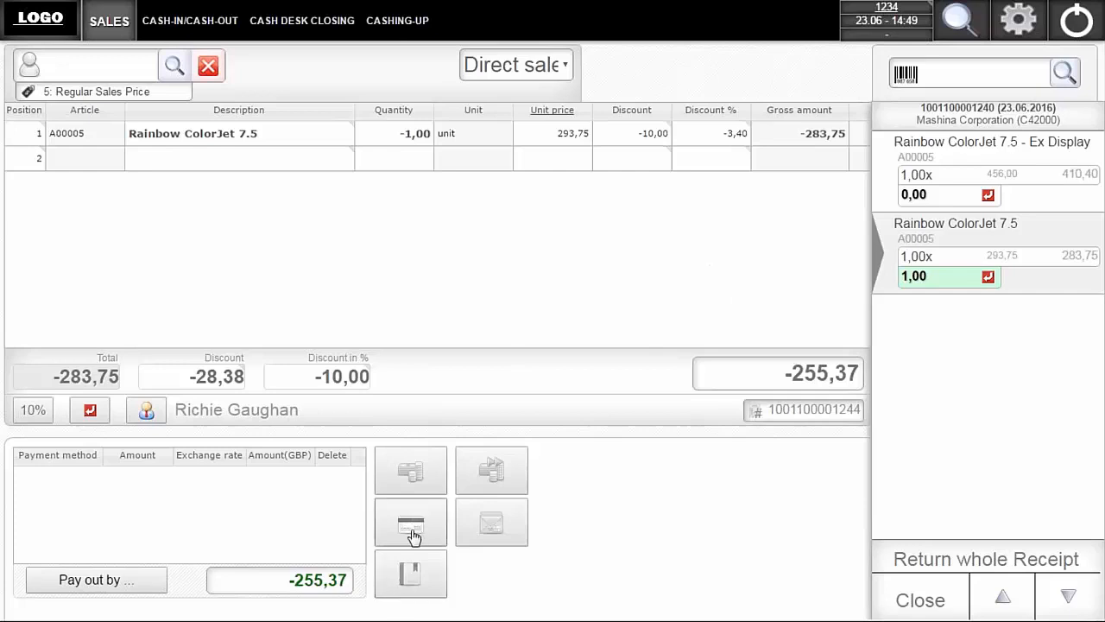
- Pay out the refund for the returned article by Voucher : Gift Card
left_click(79, 589)
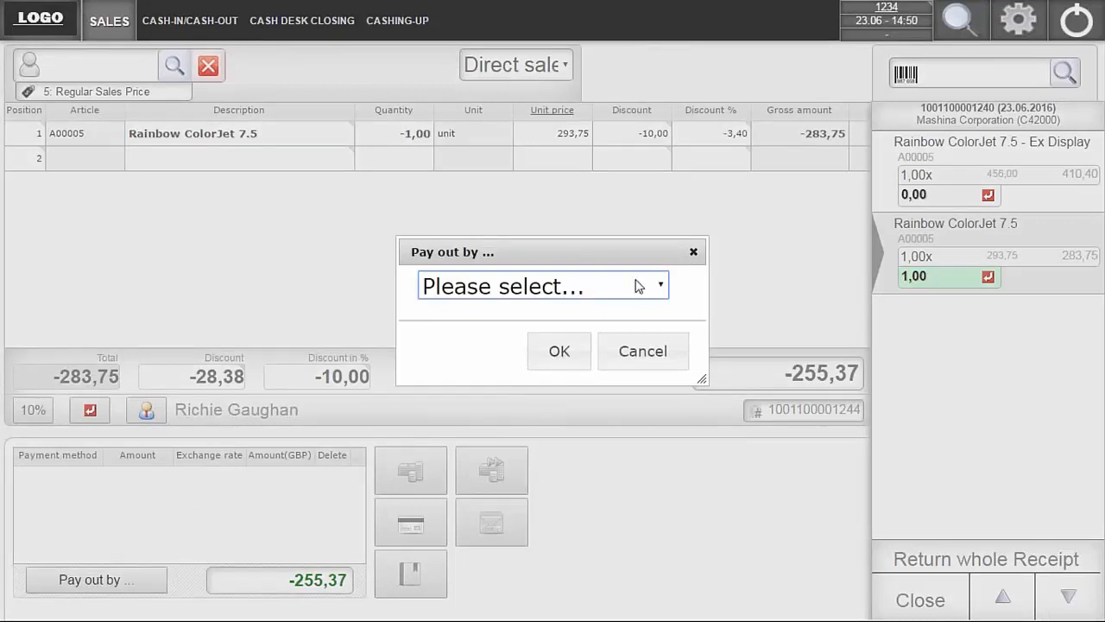
left_click(662, 286)
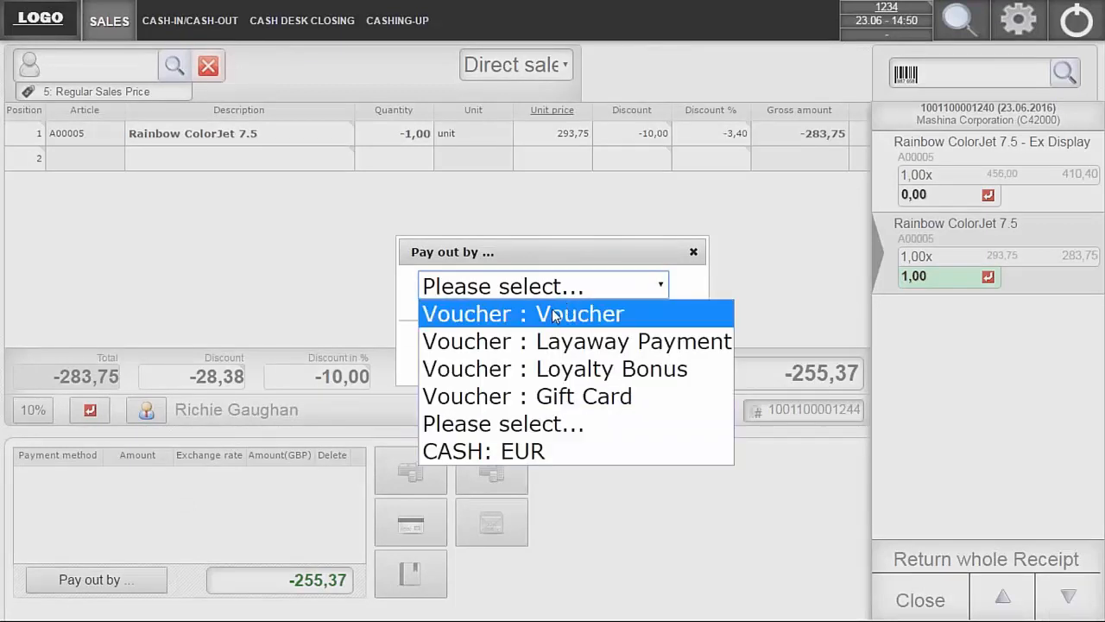
left_click(561, 396)
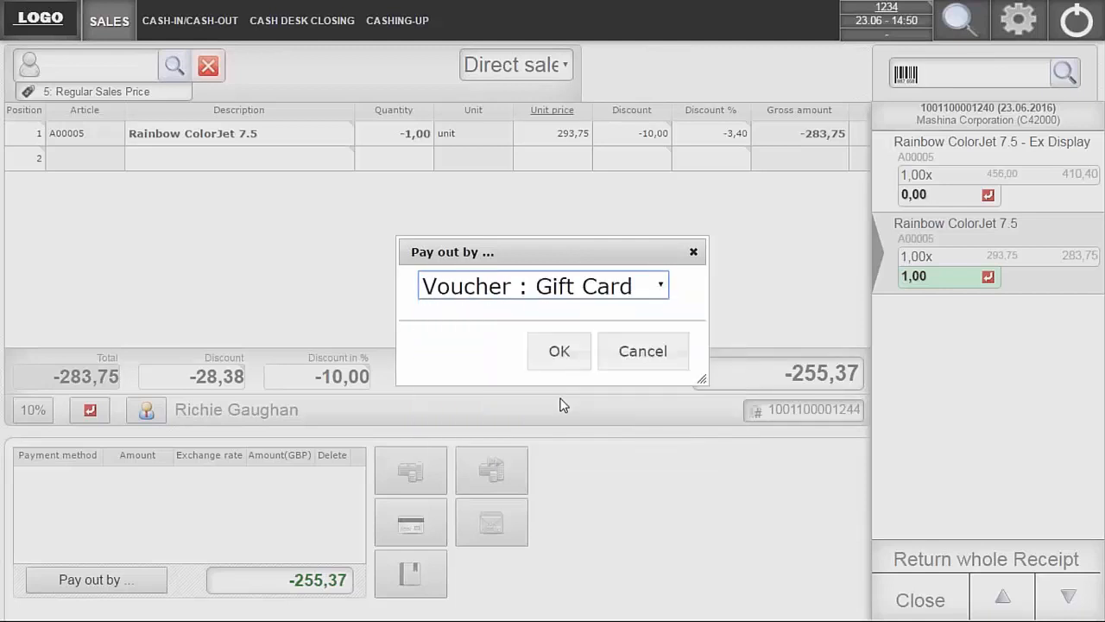
left_click(566, 351)
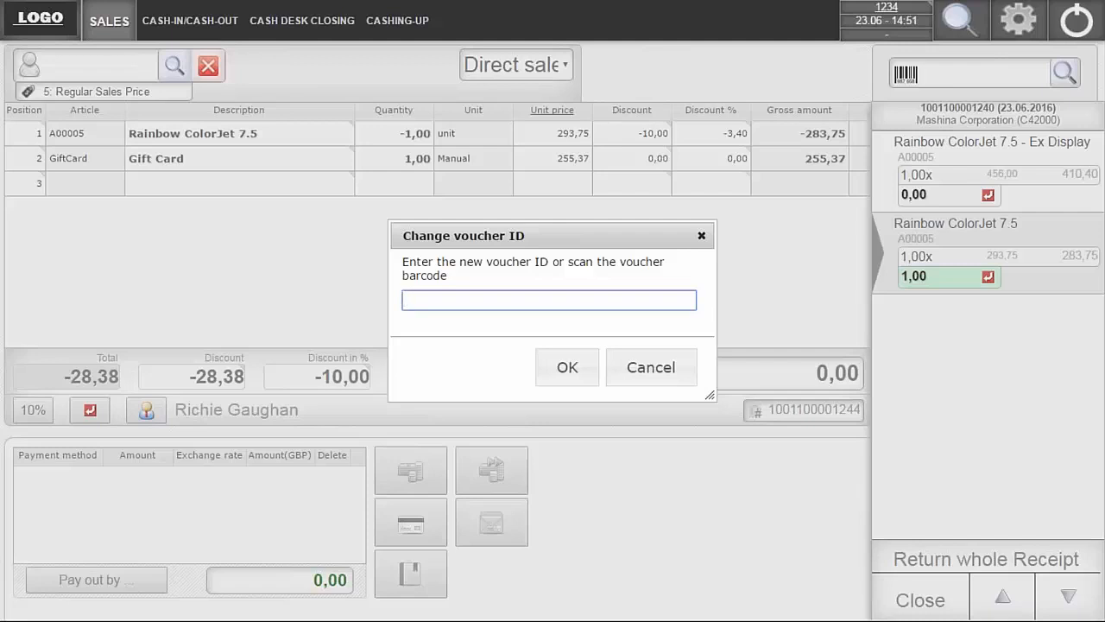
- Enter the voucher ID for the new gift card and confirm it
type("777888999")
left_click(566, 366)
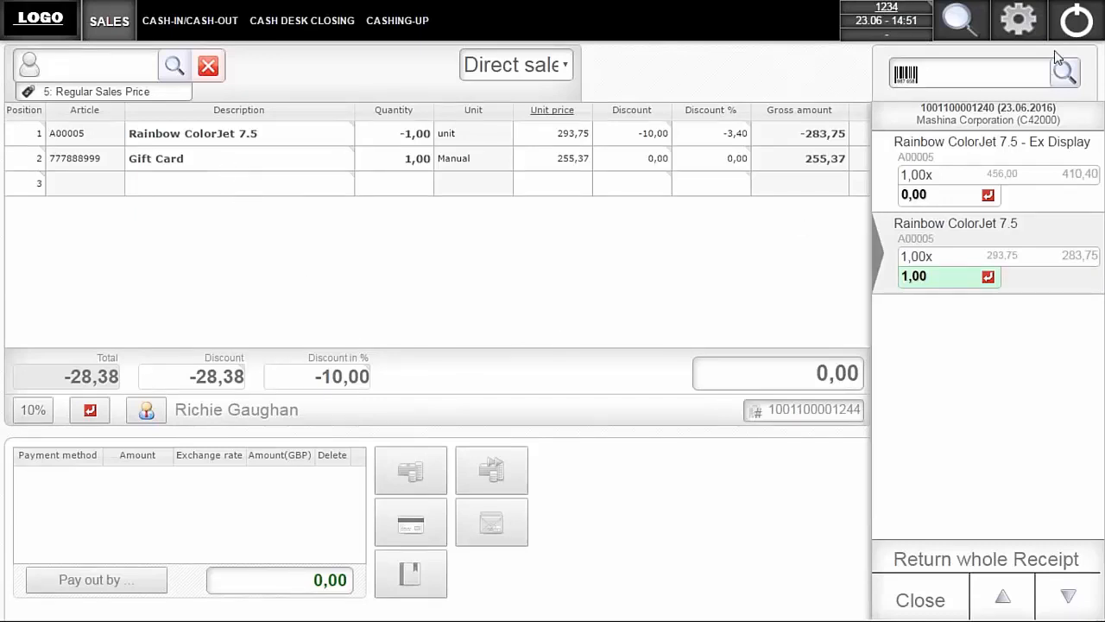
- Leave the return view, finish the refund receipt, and continue with the slip printing for the gift card
left_click(982, 75)
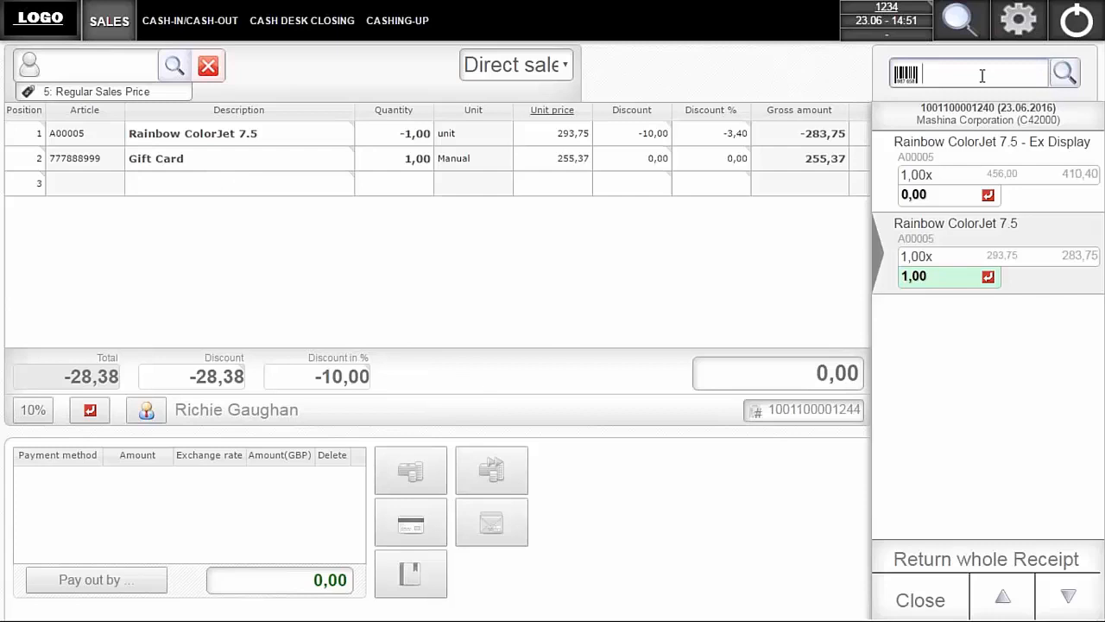
left_click(921, 604)
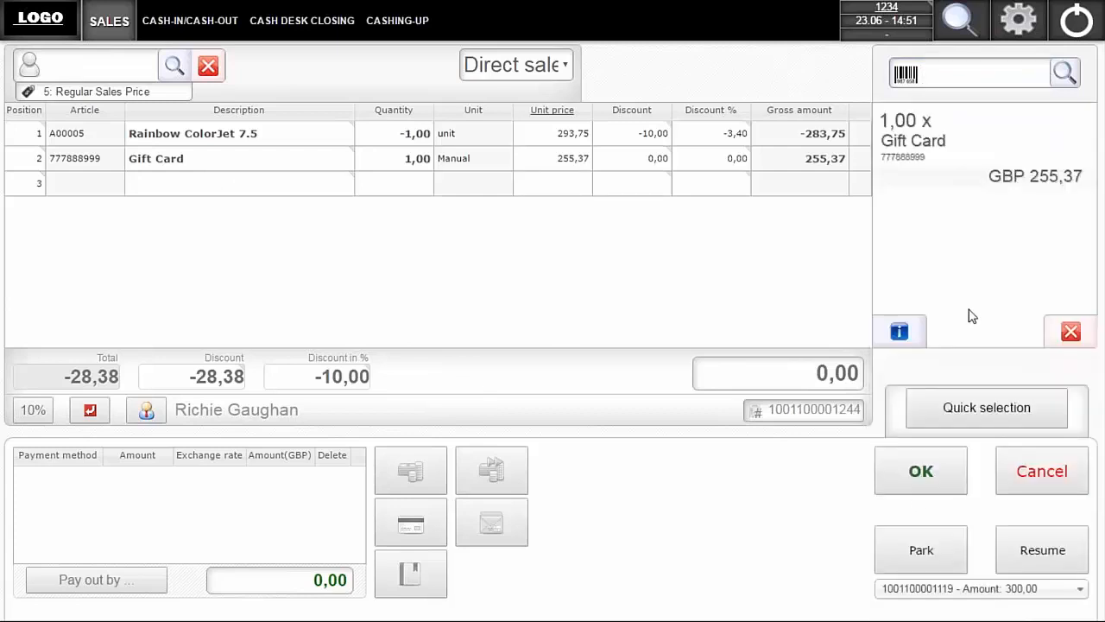
left_click(921, 486)
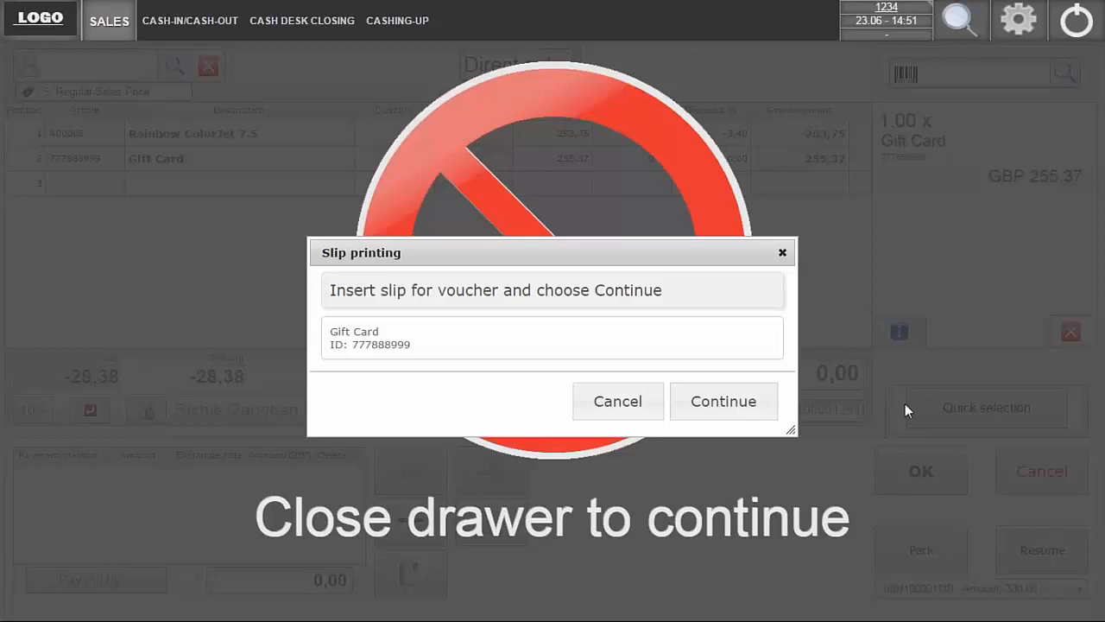
left_click(695, 413)
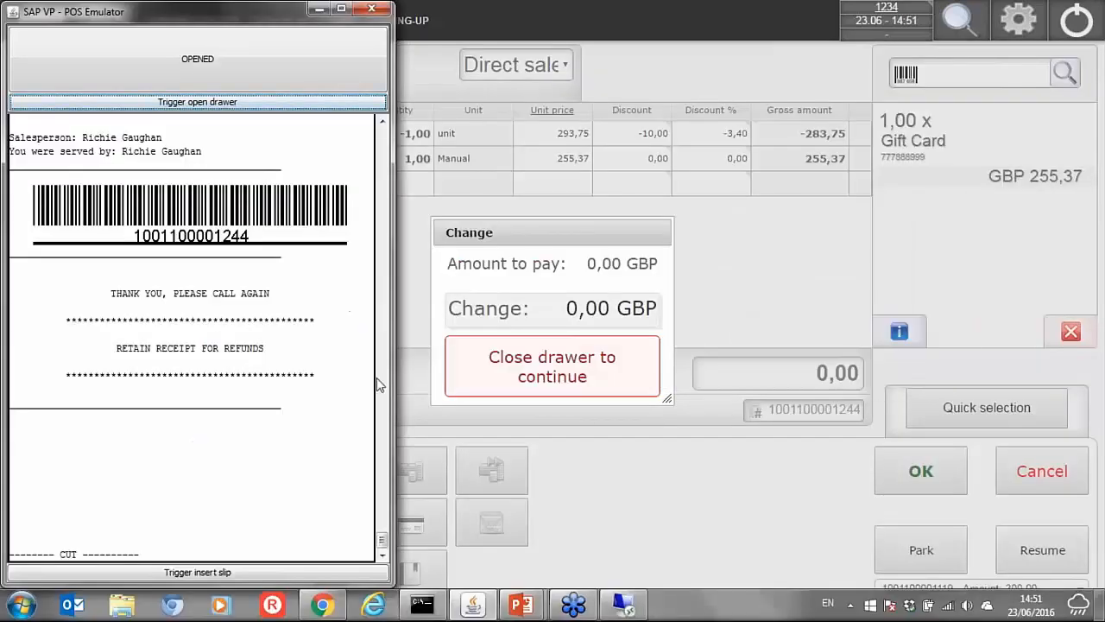
- Review the printed refund receipt in the SAP VP - POS Emulator, close the cash drawer, and return to the sales screen
scroll(383, 543, "up", 5)
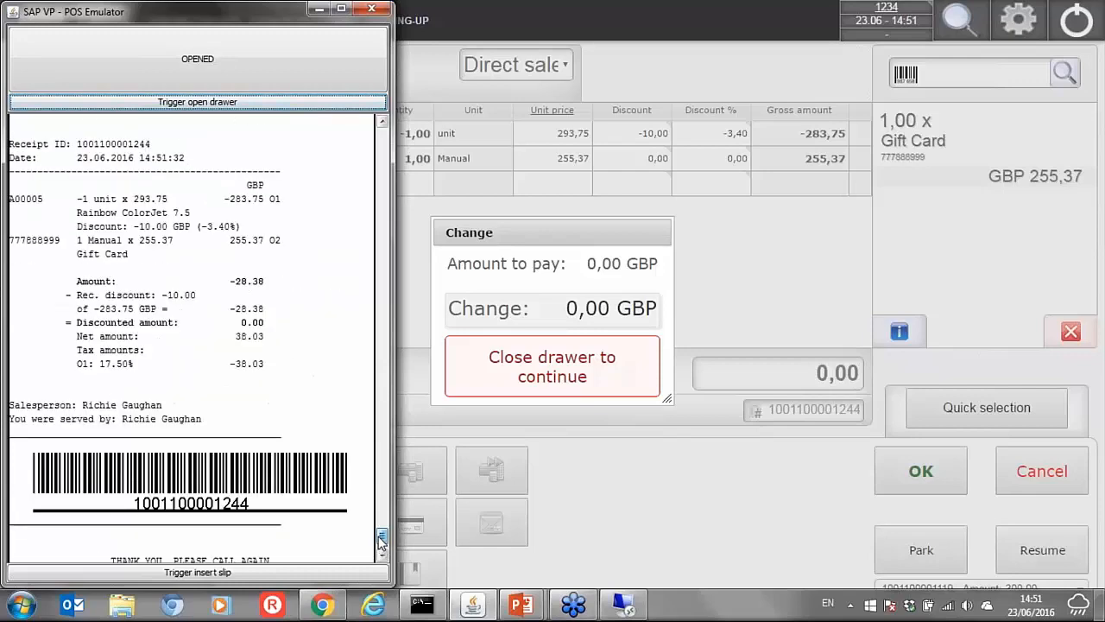
scroll(382, 542, "up", 5)
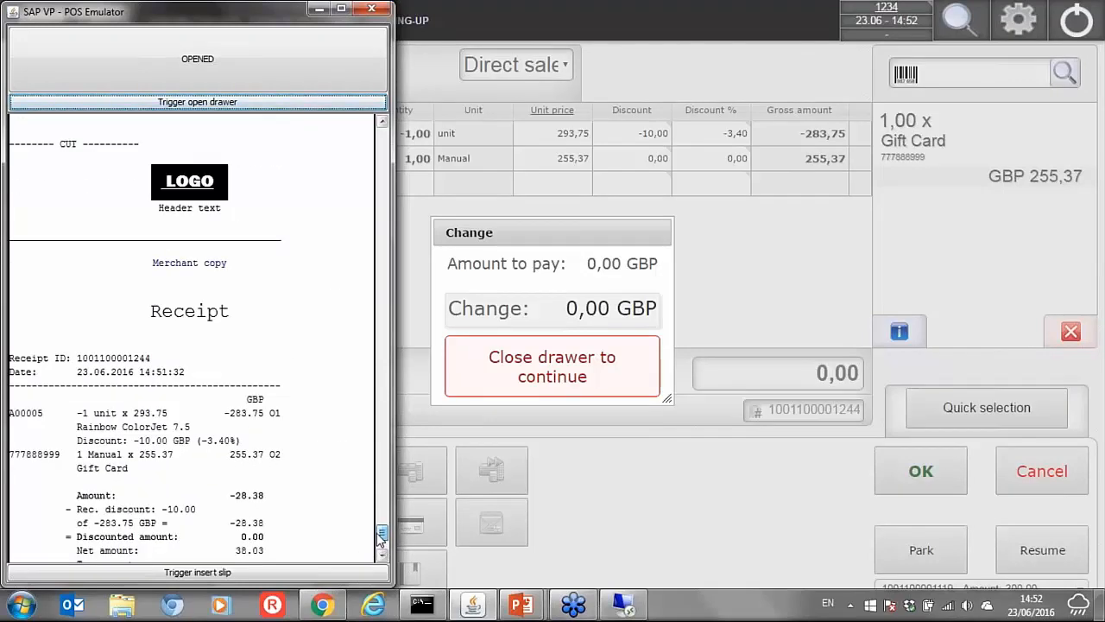
scroll(381, 537, "down", 2)
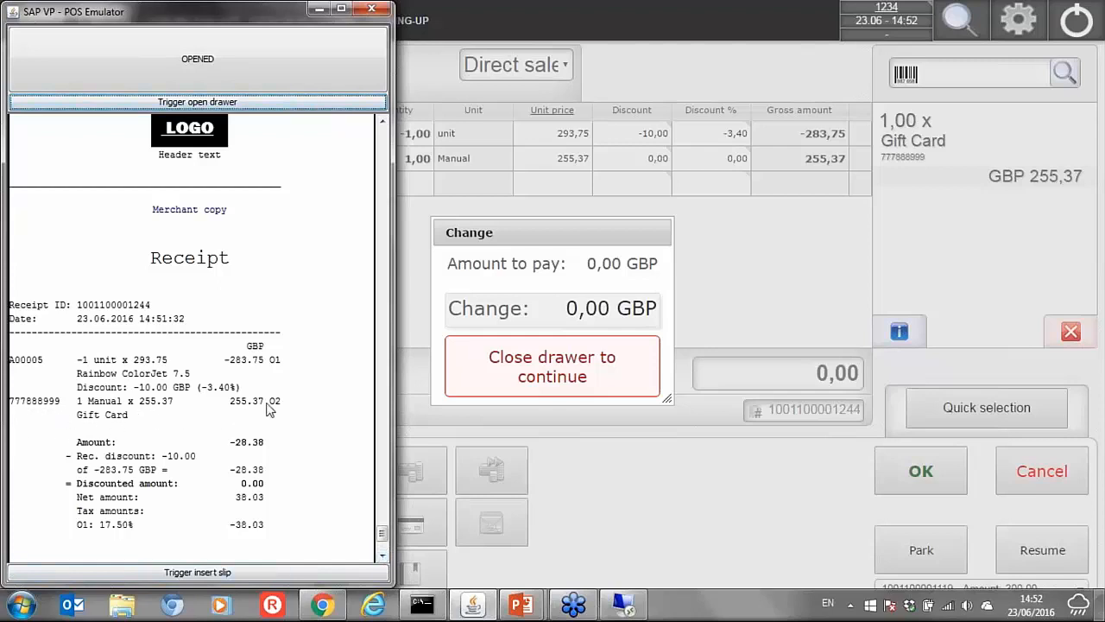
left_click(246, 59)
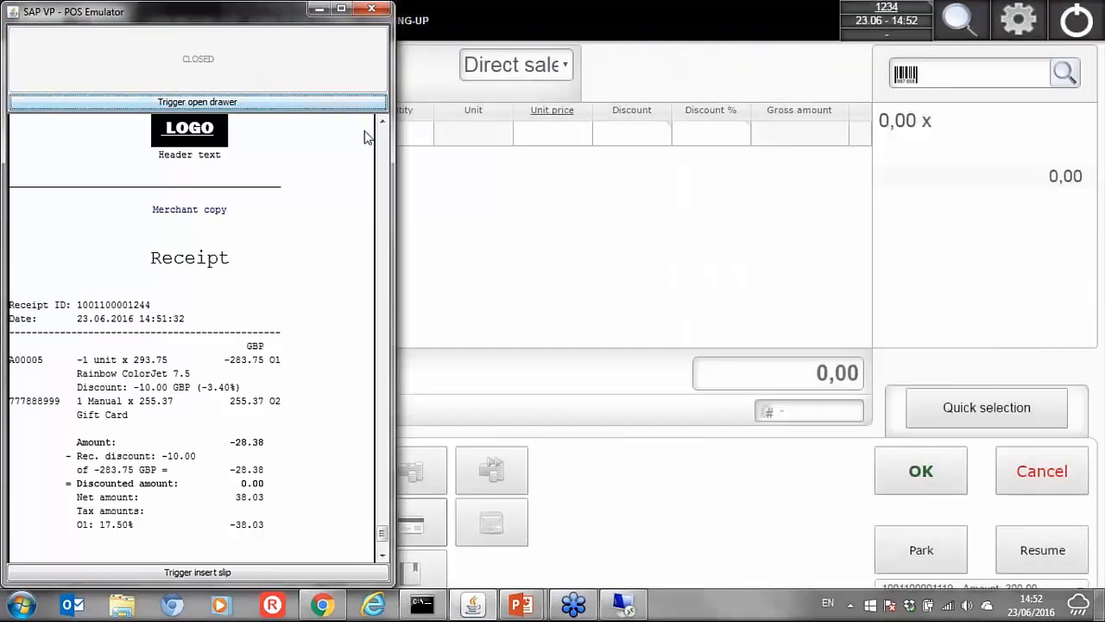
left_click(601, 230)
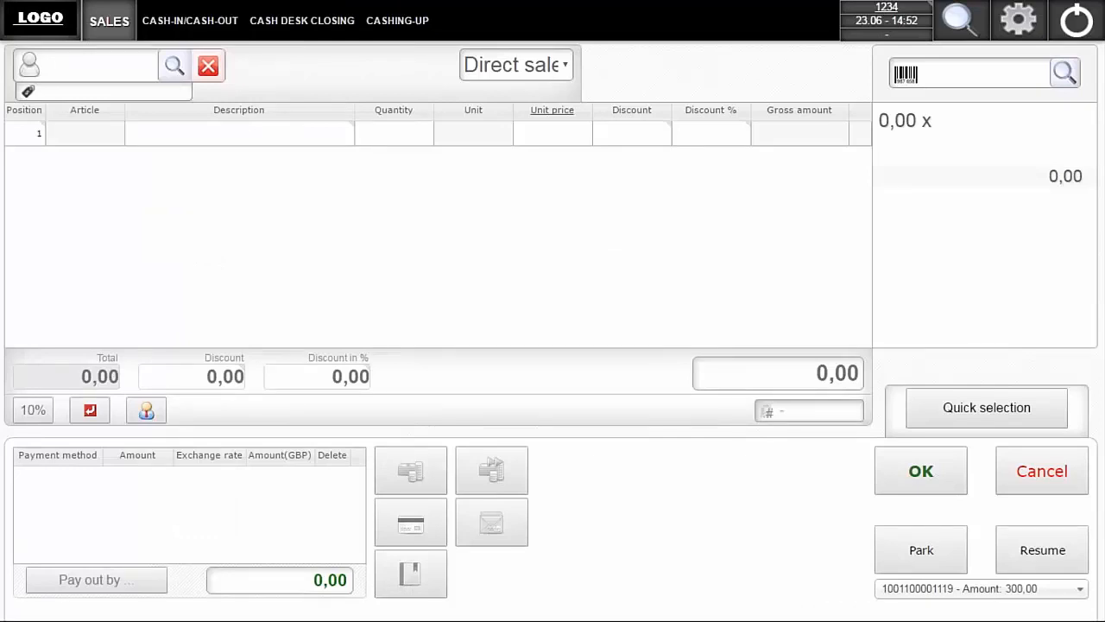
- Find article A00001, J.B. Officeprint 1420, in the article search and add it to the new receipt
left_click(1062, 74)
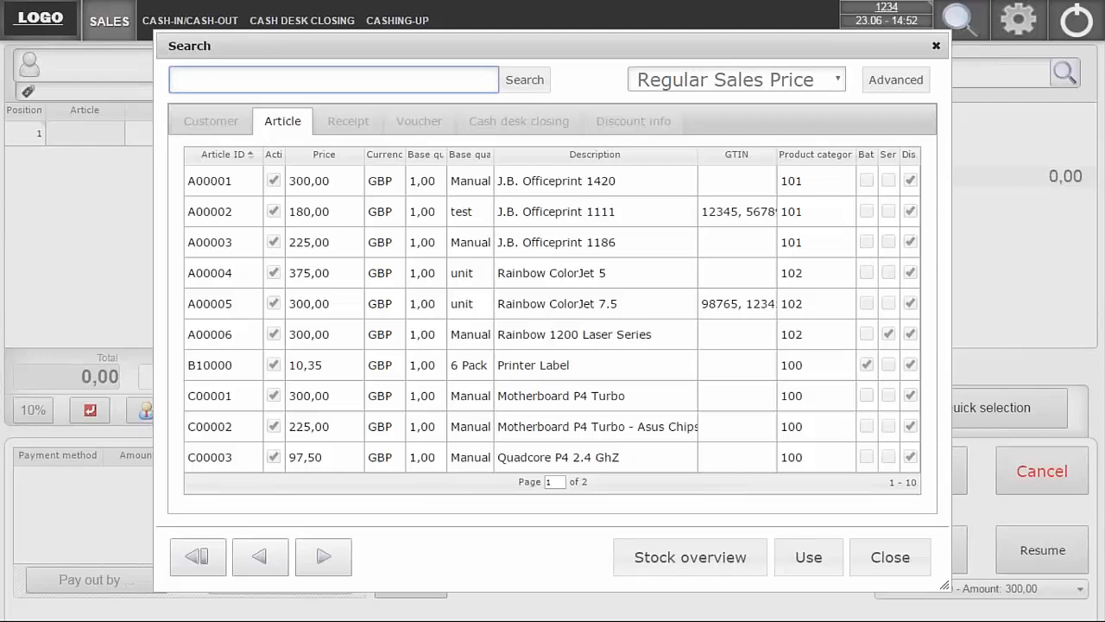
double_click(590, 181)
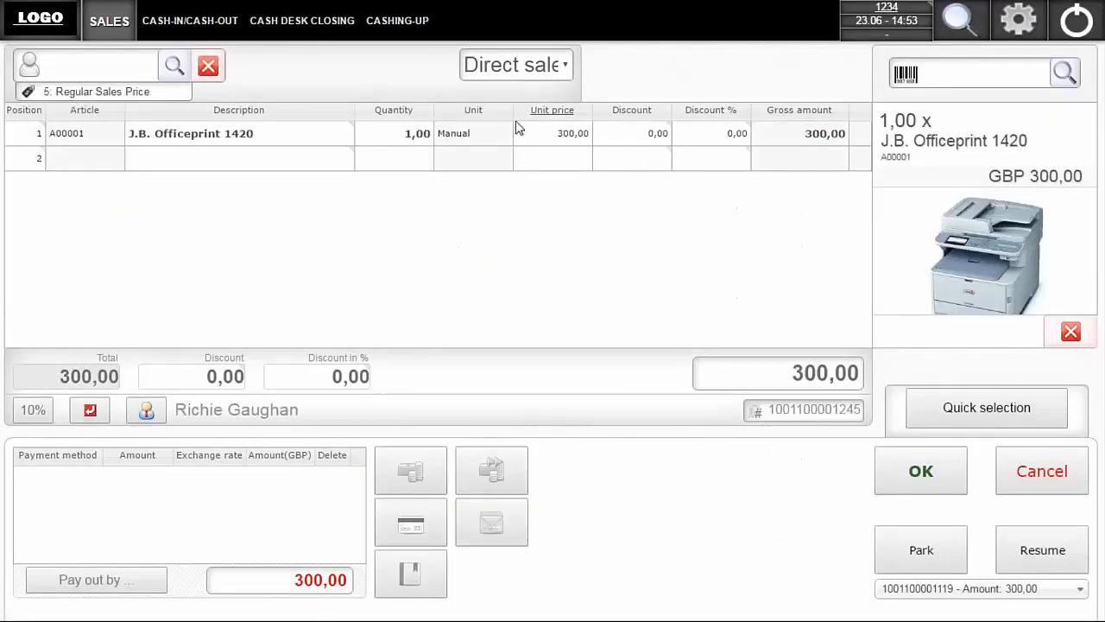
- Set the unit price of the J.B. Officeprint 1420 position to 100,00
left_click(552, 138)
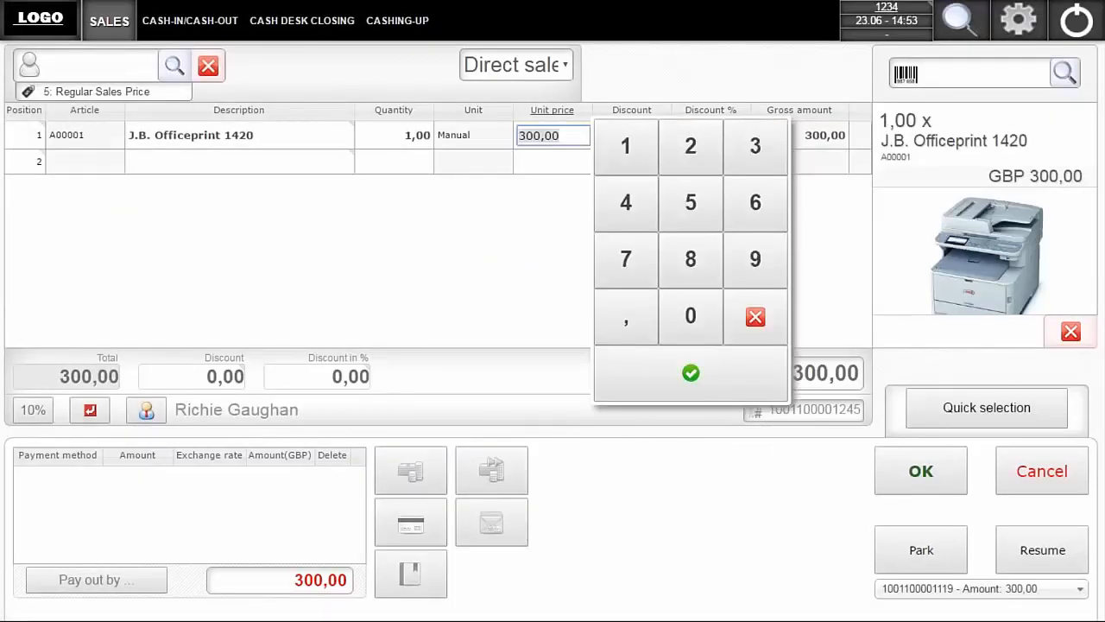
type("100")
key("Return")
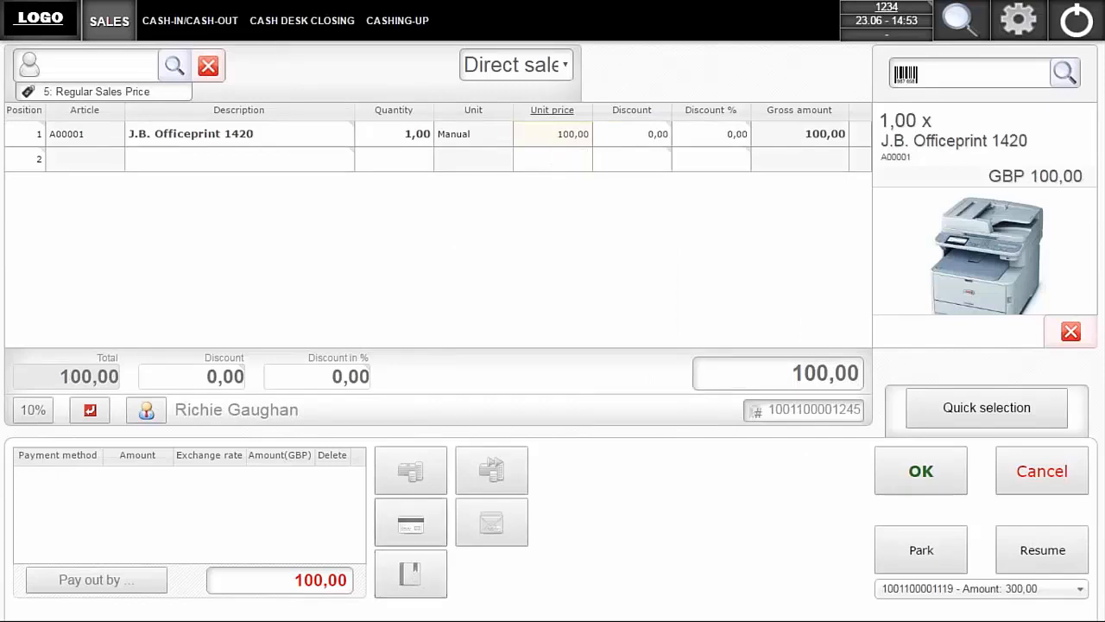
- Start a voucher payment and search the vouchers for the gift card by its voucher ID
left_click(495, 527)
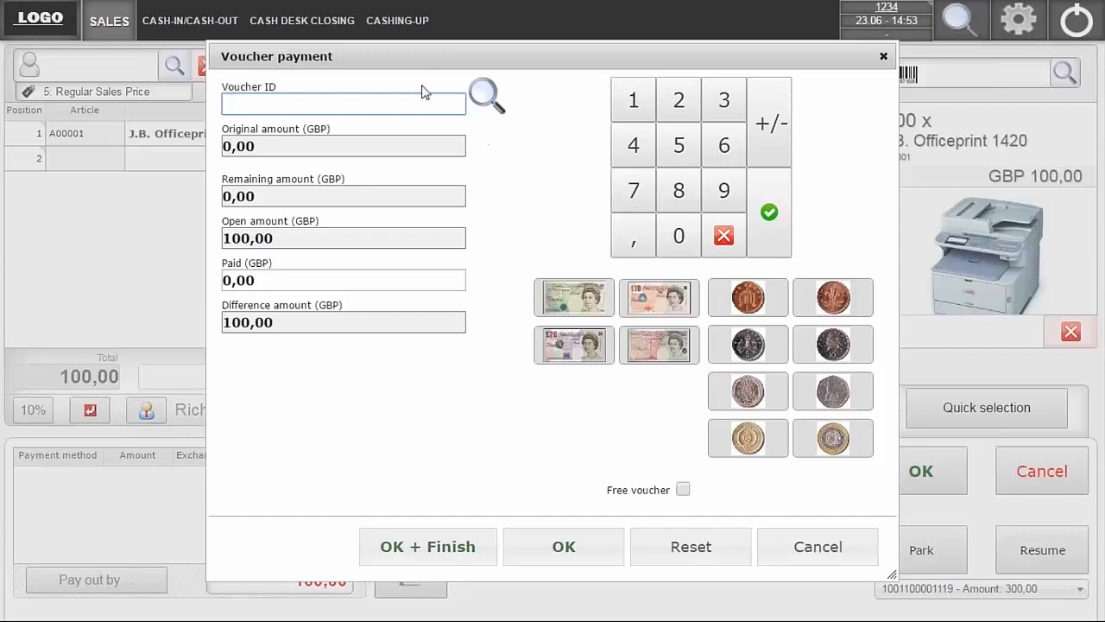
left_click(484, 97)
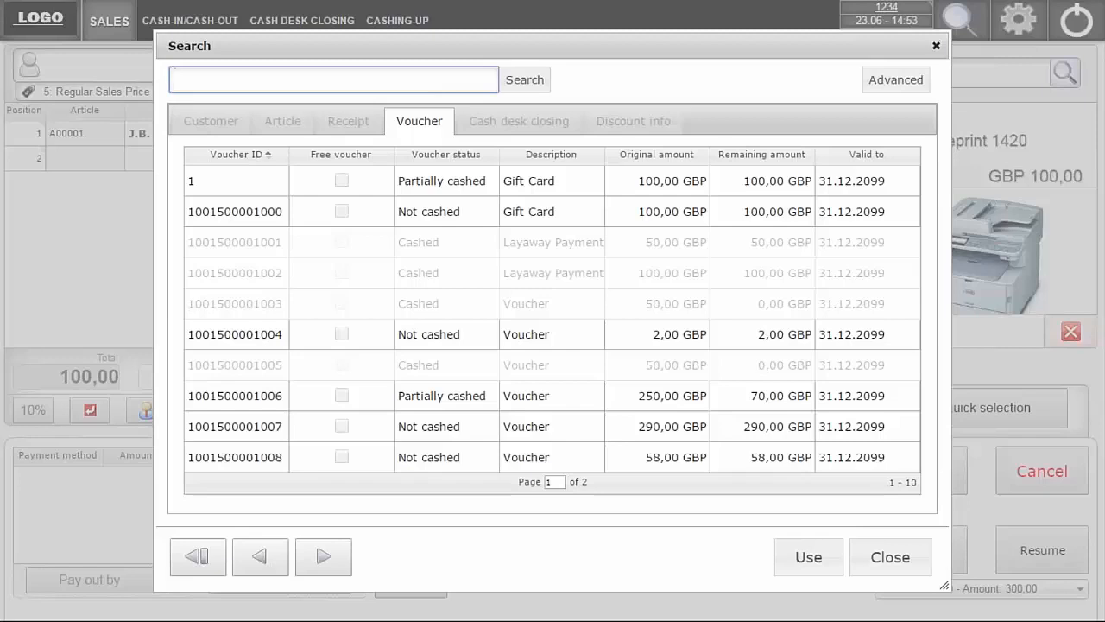
type("777888999")
left_click(527, 81)
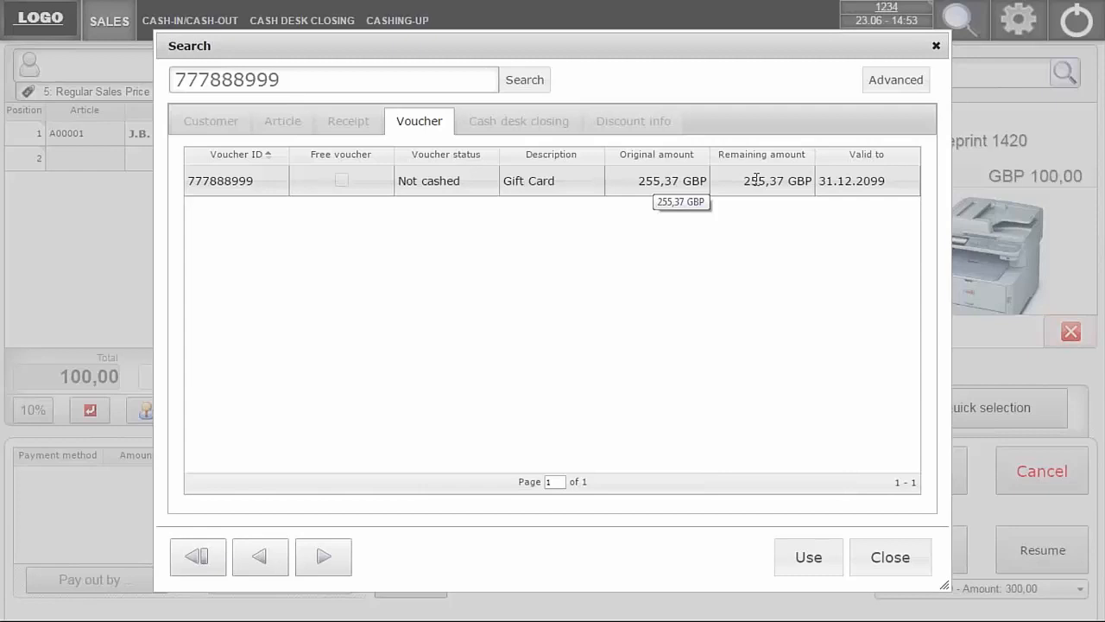
- Use the found gift card as payment for the receipt and dismiss the error message
left_click(807, 557)
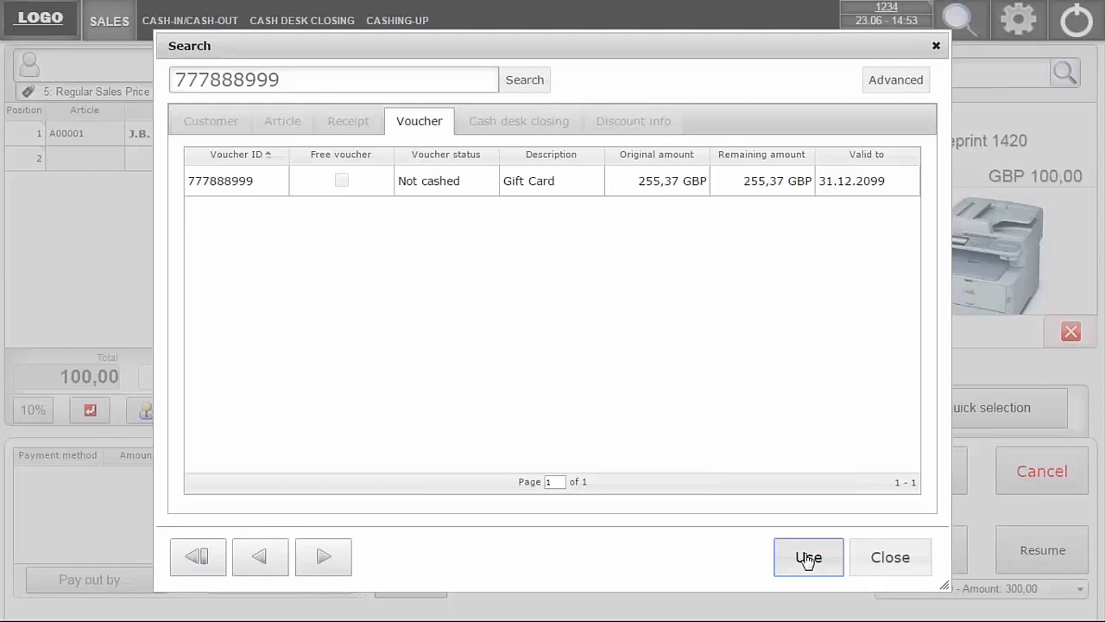
left_click(561, 188)
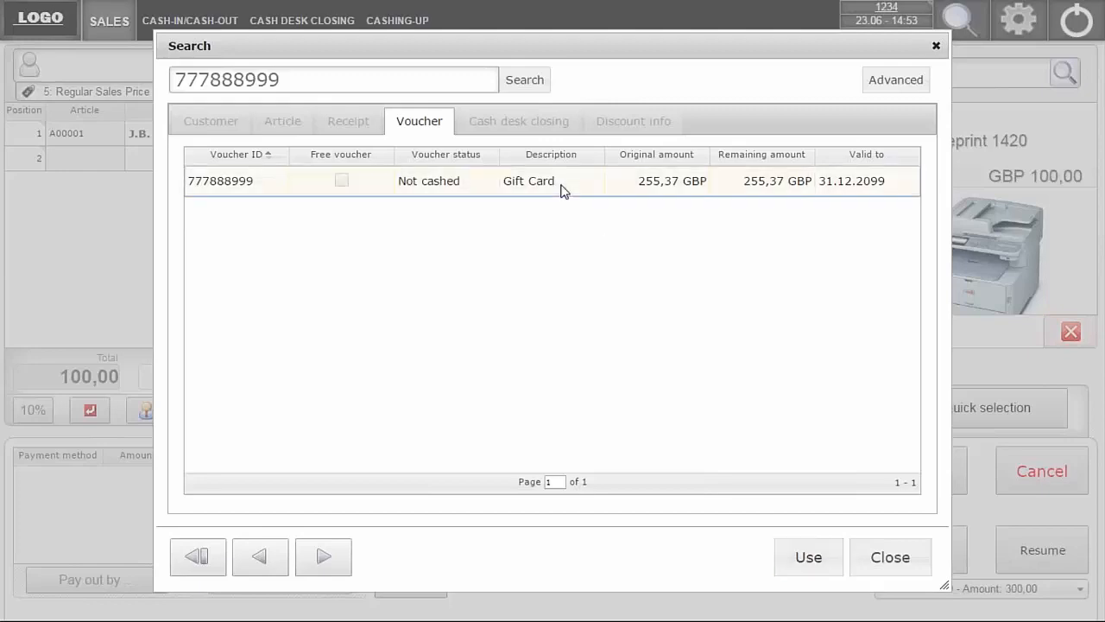
double_click(561, 188)
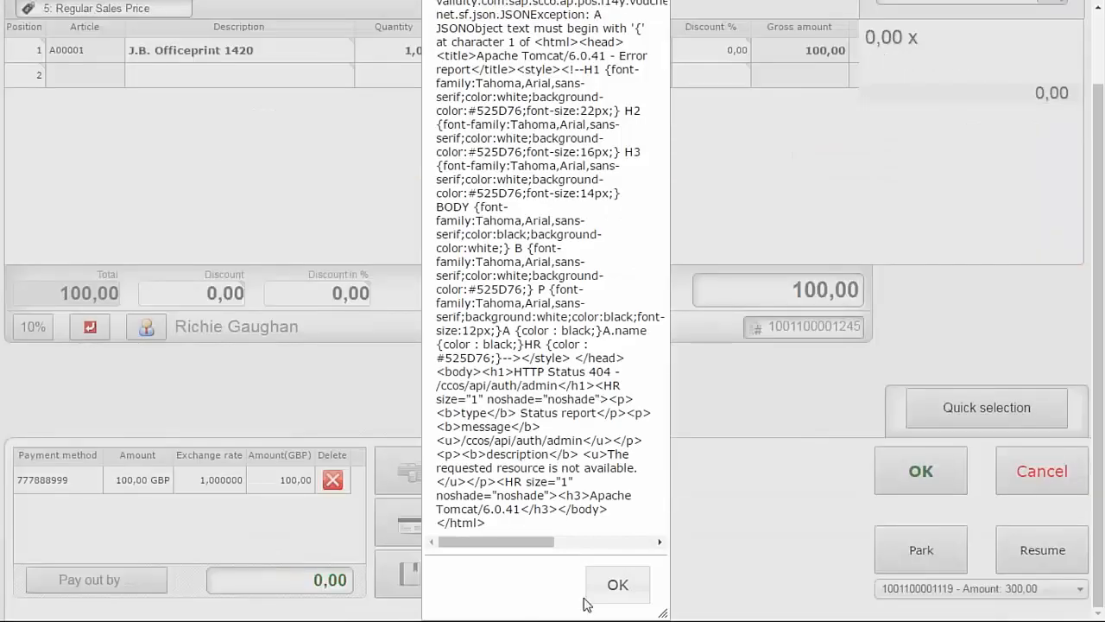
left_click(603, 593)
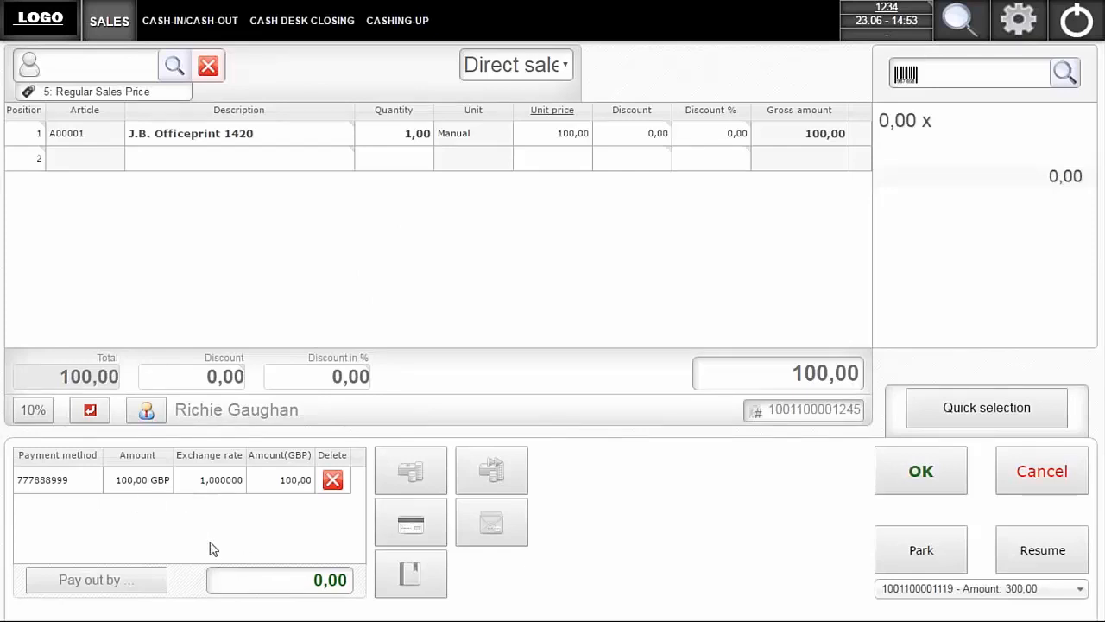
- Complete the gift card sale and close the cash drawer in the SAP VP - POS Emulator
left_click(923, 478)
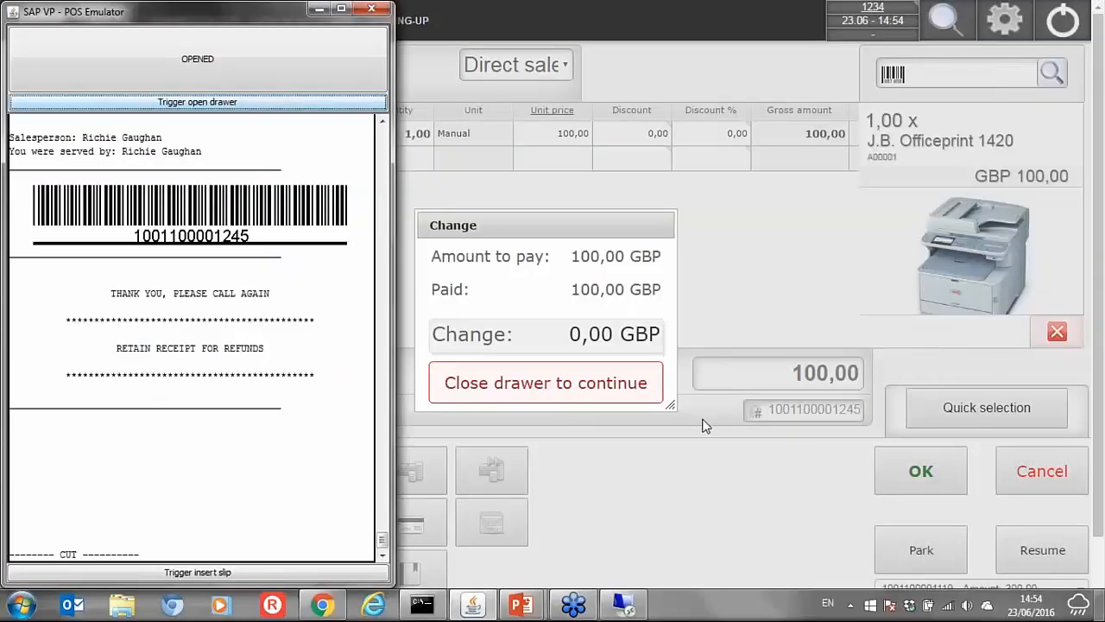
left_click(198, 64)
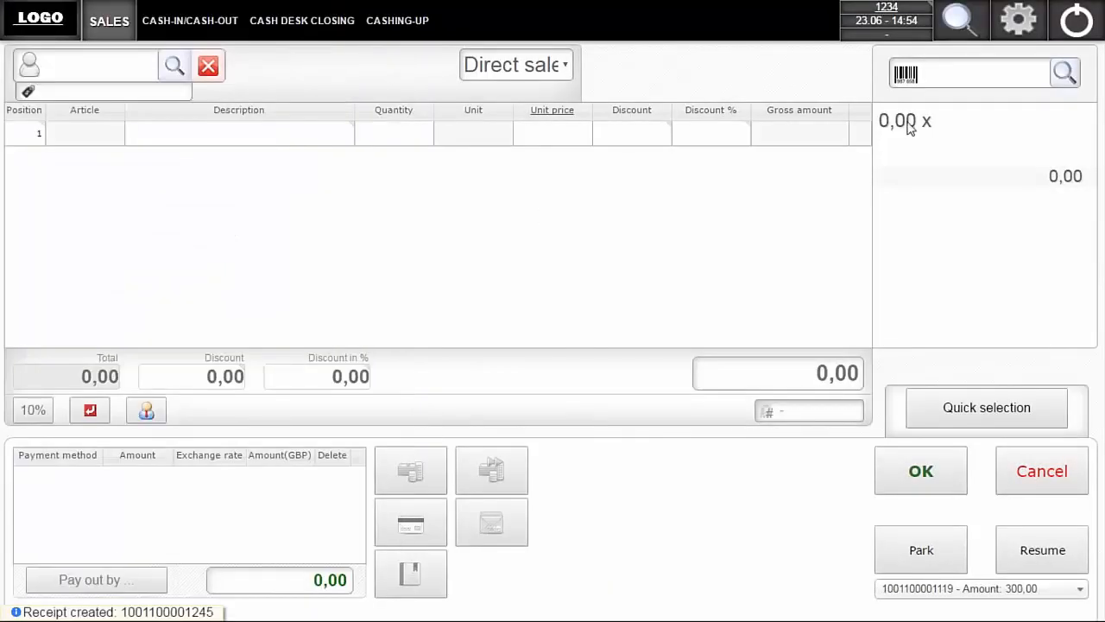
- Add article A00001, J.B. Officeprint 1420, to a new receipt through the article search
left_click(956, 77)
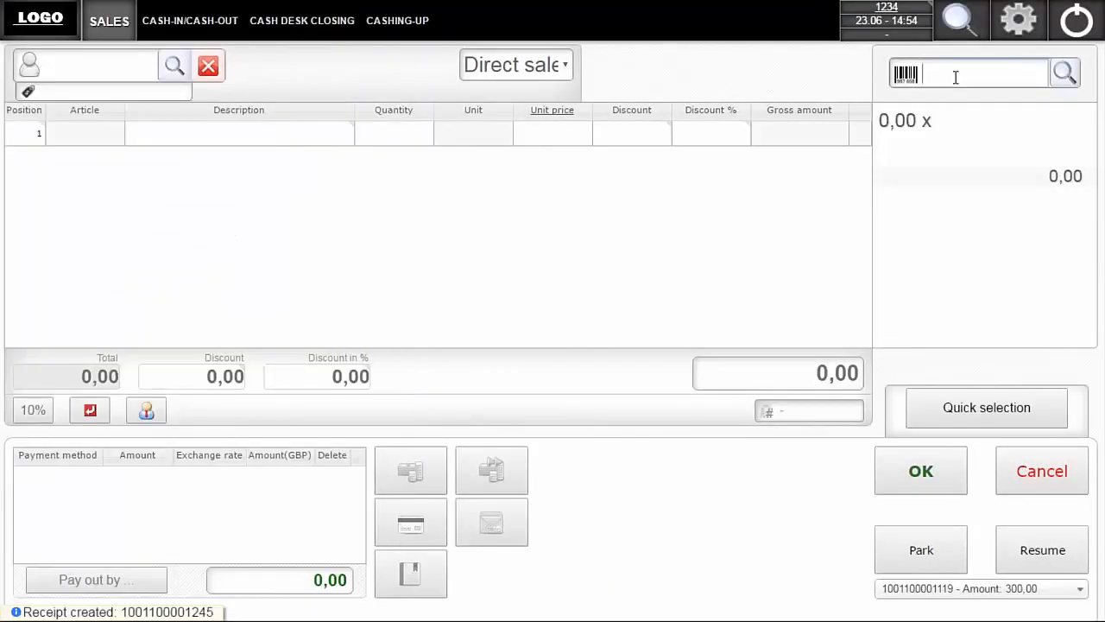
left_click(1065, 75)
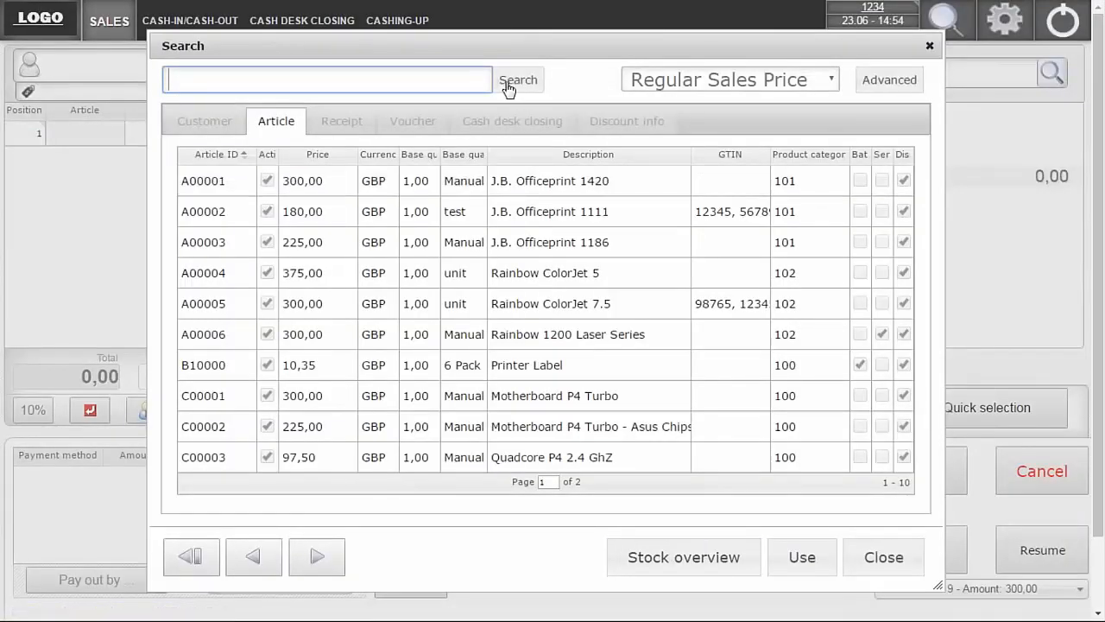
double_click(496, 181)
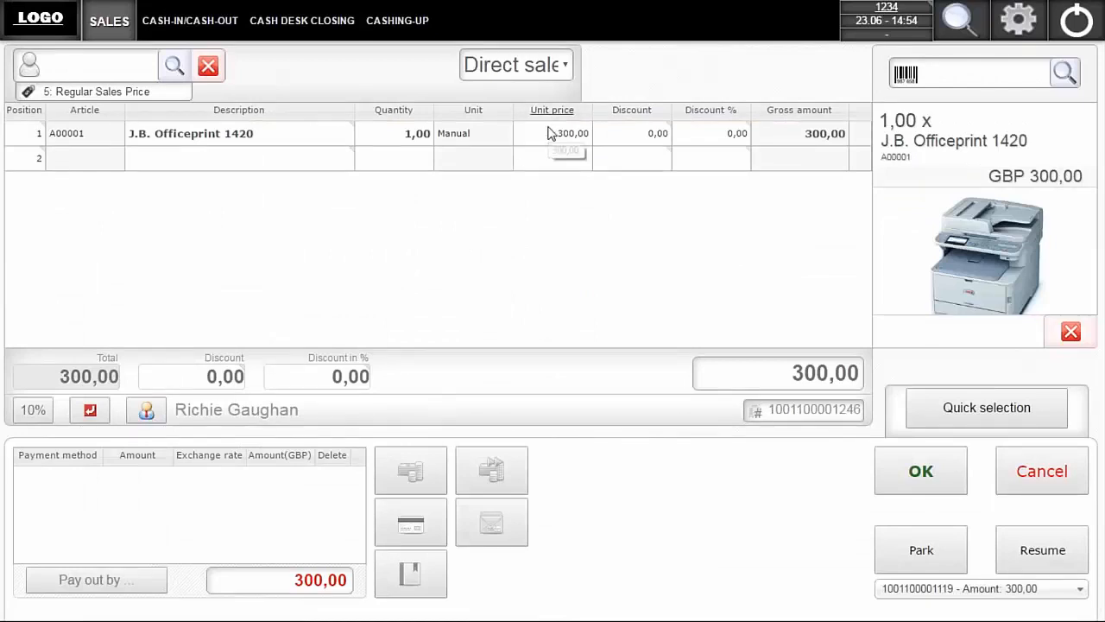
- Start a voucher payment, enter the gift card's voucher ID, submit it, and dismiss the error message
left_click(500, 533)
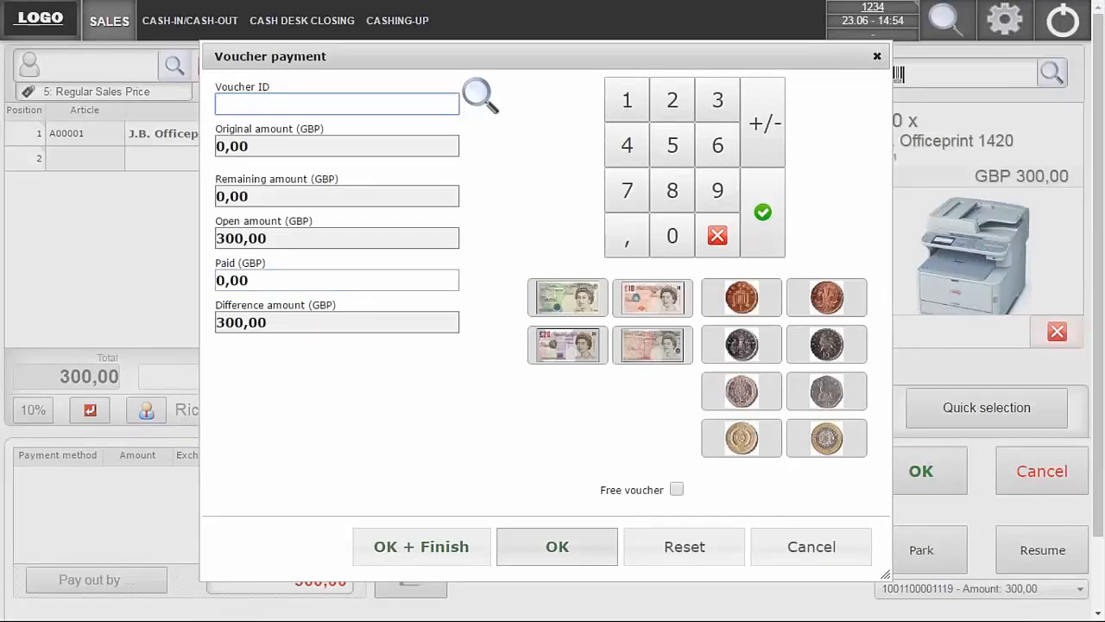
type("777888999")
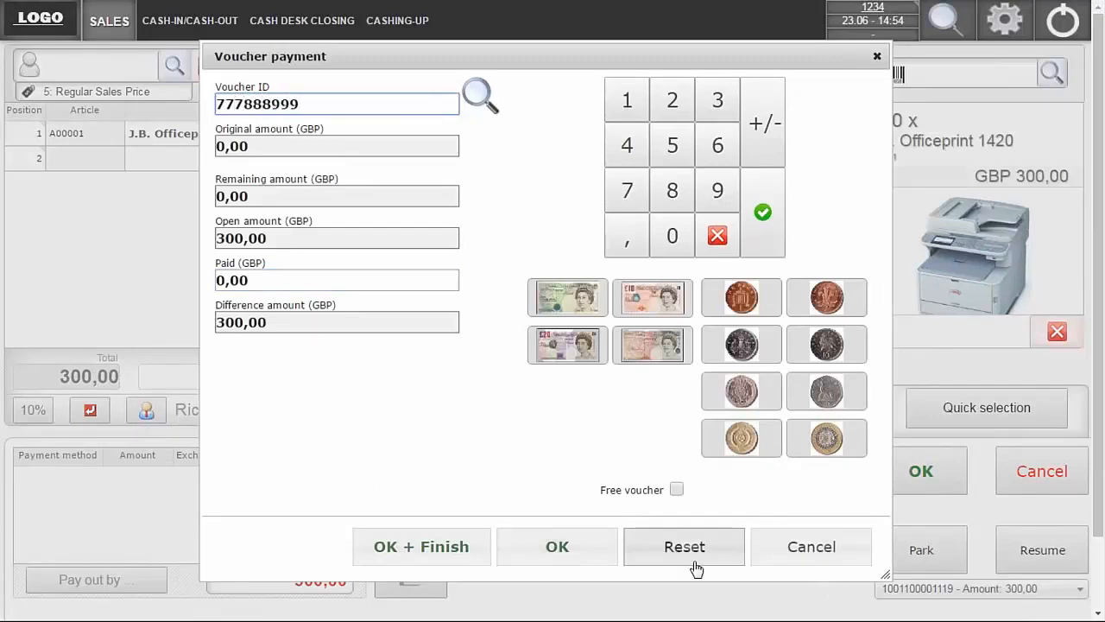
left_click(553, 549)
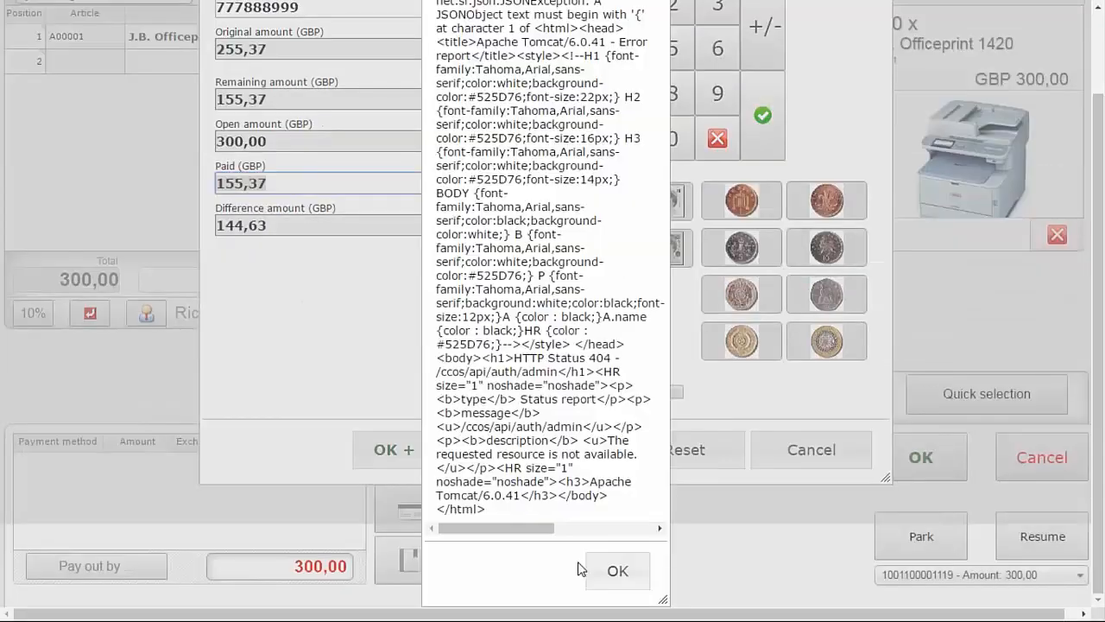
left_click(618, 570)
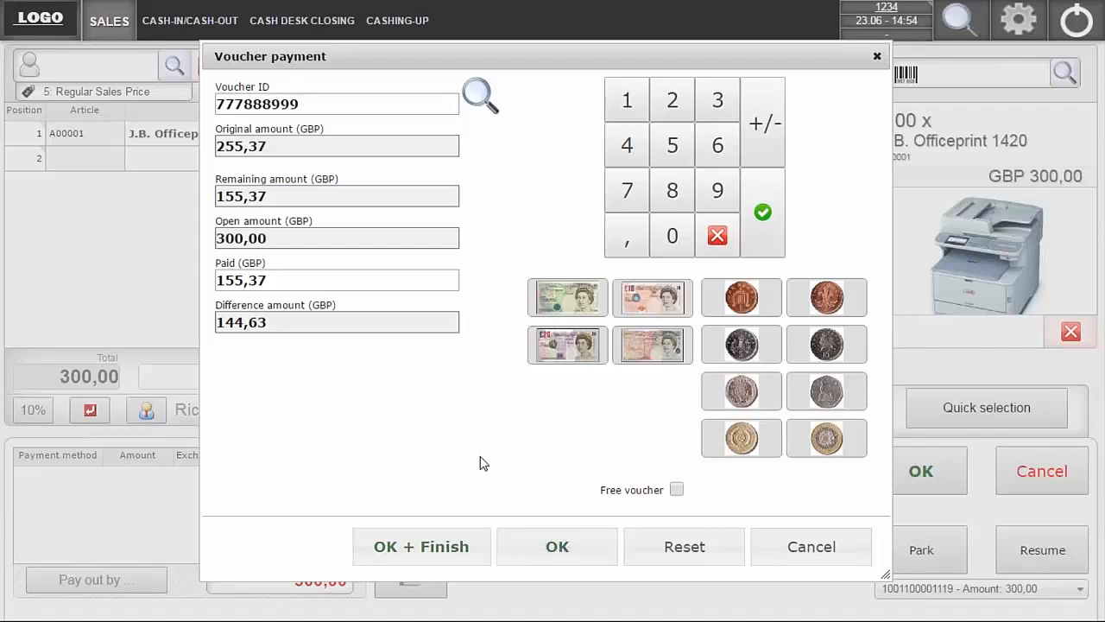
- Check the gift card's remaining amount by its voucher ID in the voucher search, and confirm the voucher payment of 155,37 GBP
left_click(480, 95)
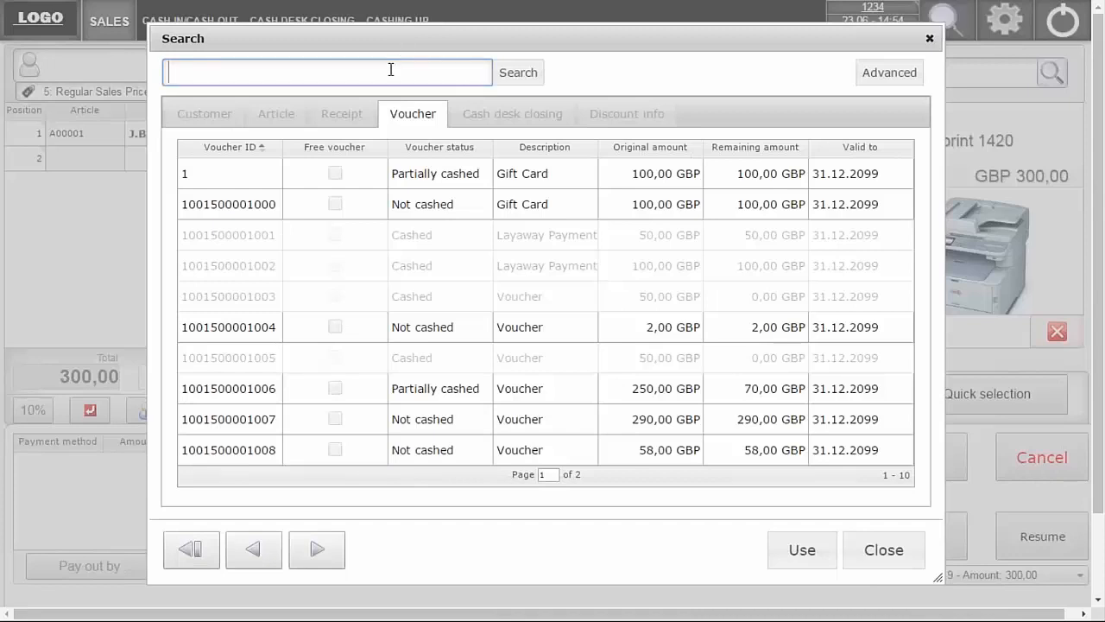
type("777888999")
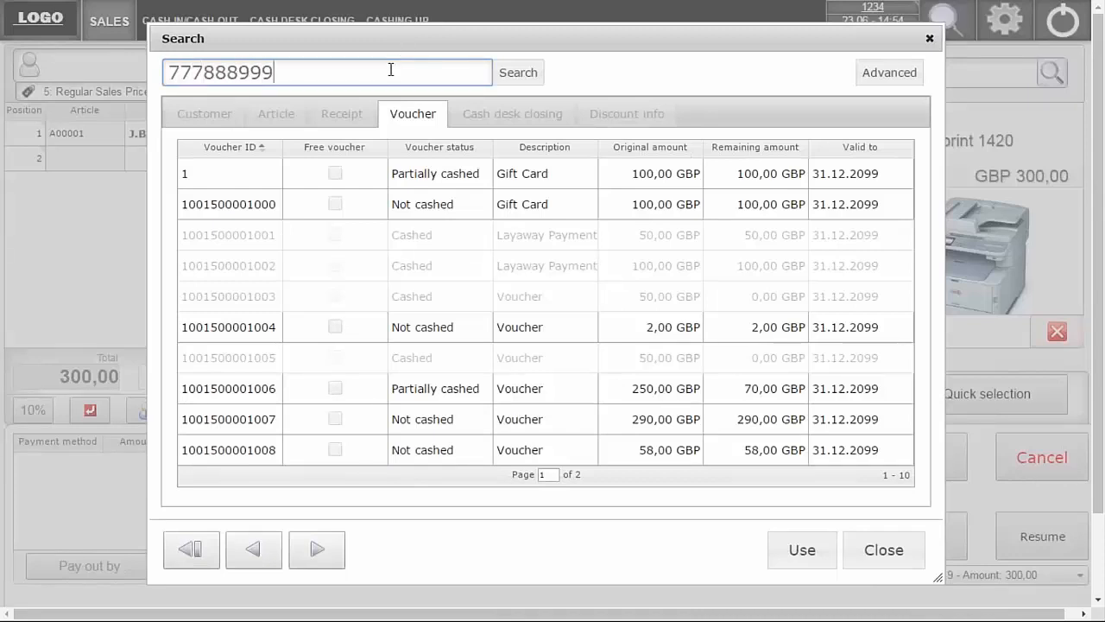
left_click(520, 74)
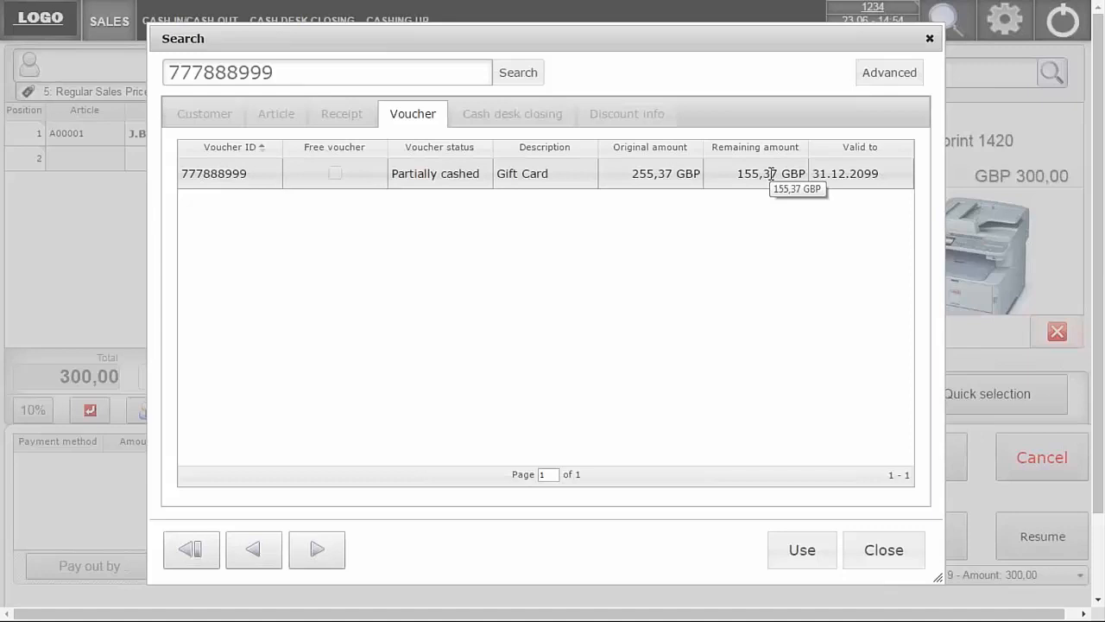
left_click(880, 553)
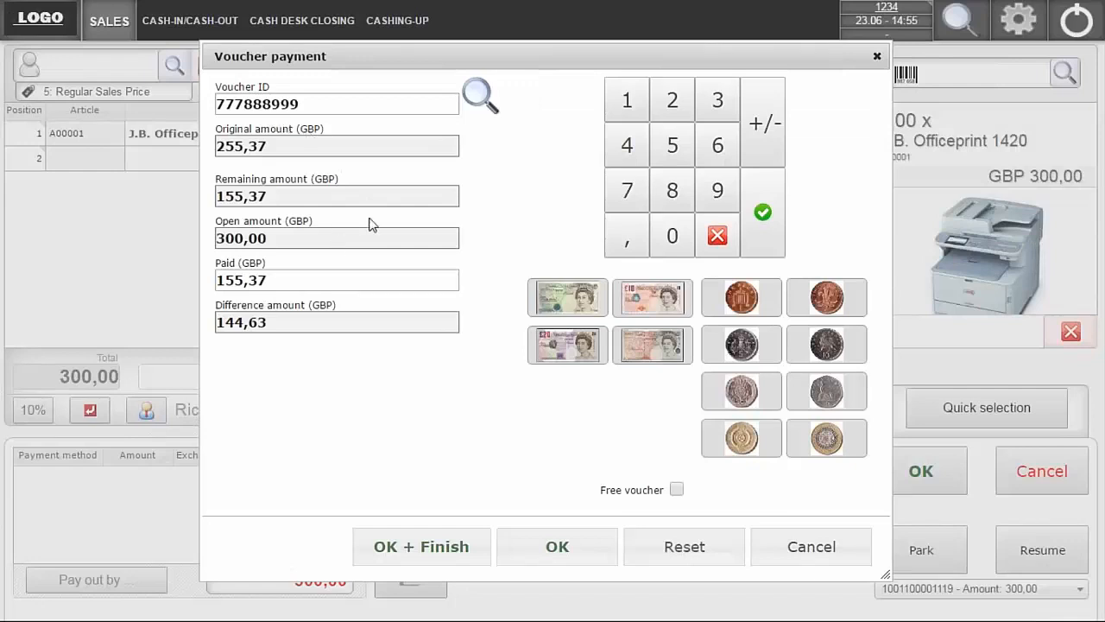
left_click(533, 555)
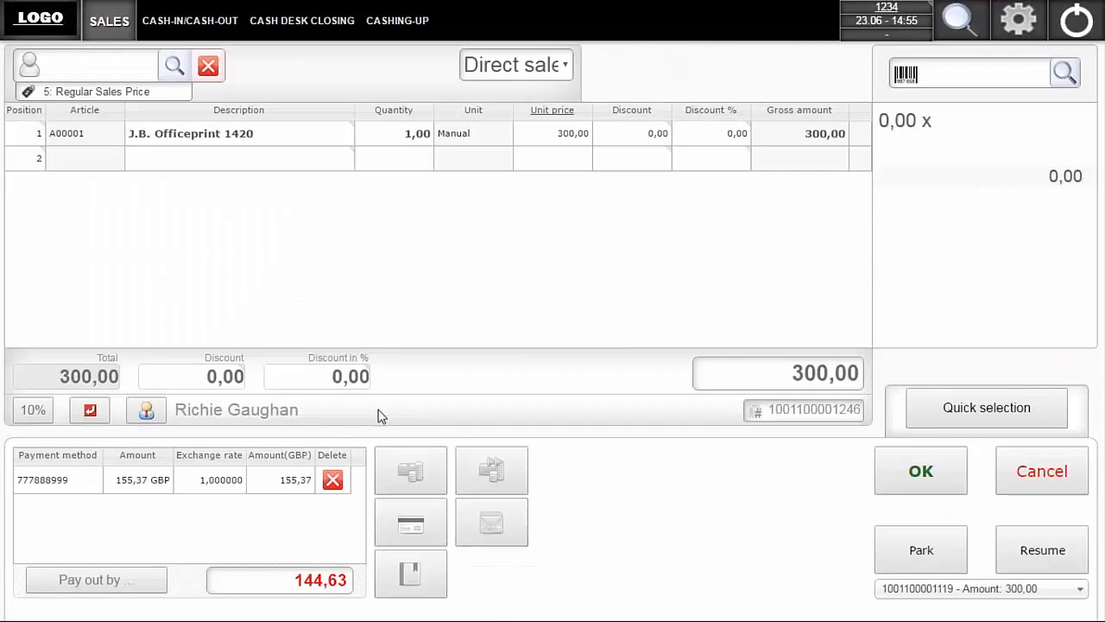
- Enter a cash payment of 160,00 GBP made up of one 10, one 50 and five 20 pound notes
left_click(417, 481)
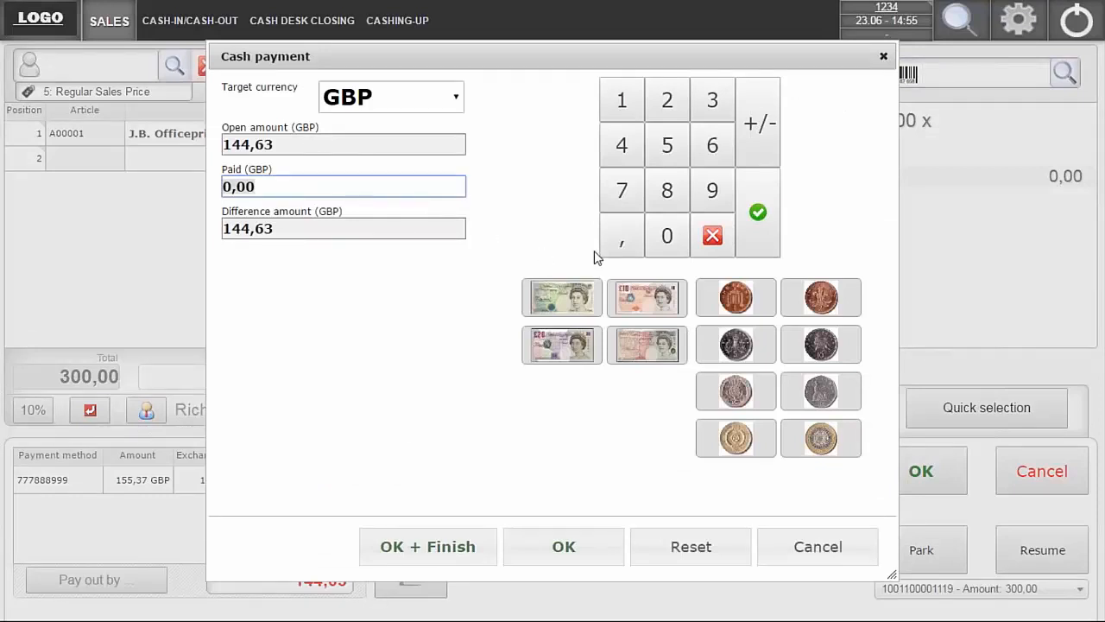
left_click(641, 306)
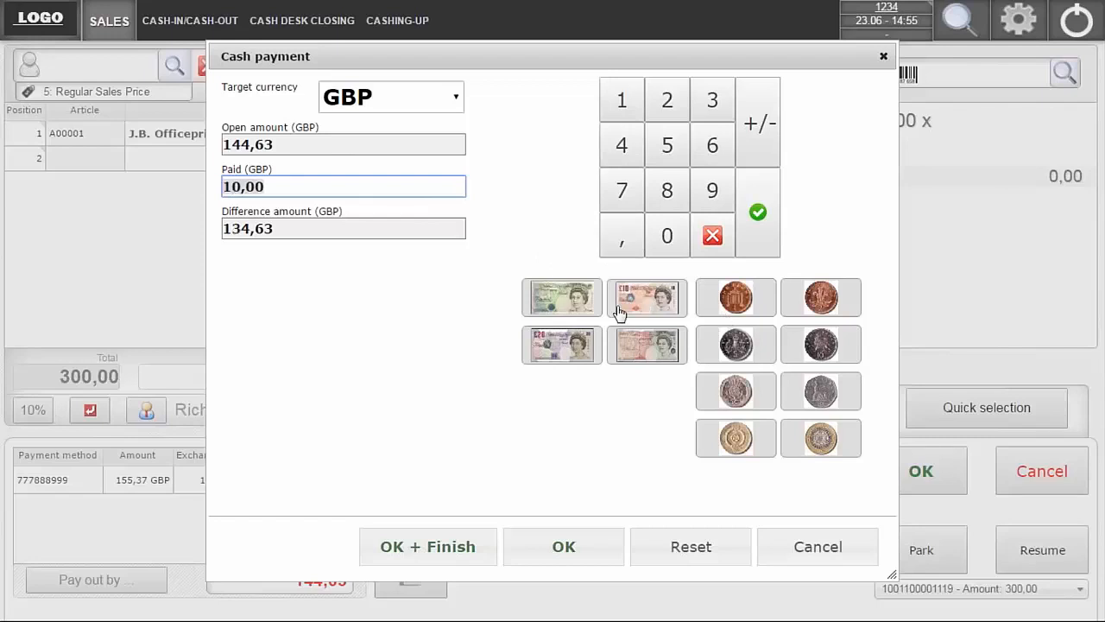
left_click(542, 347)
left_click(650, 344)
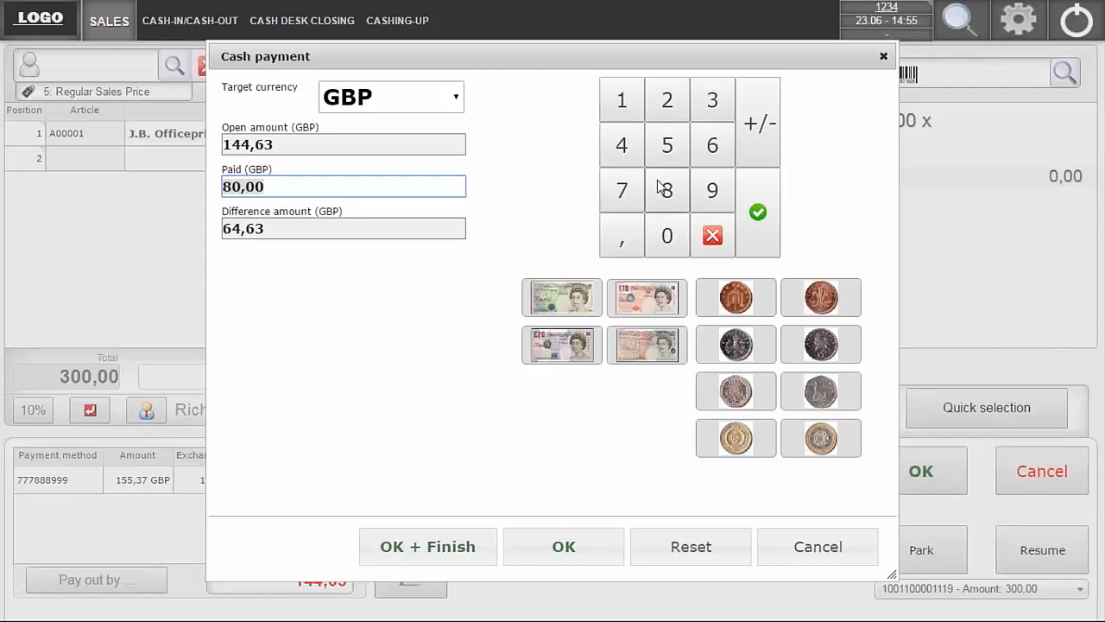
left_click(560, 346)
double_click(560, 345)
left_click(559, 346)
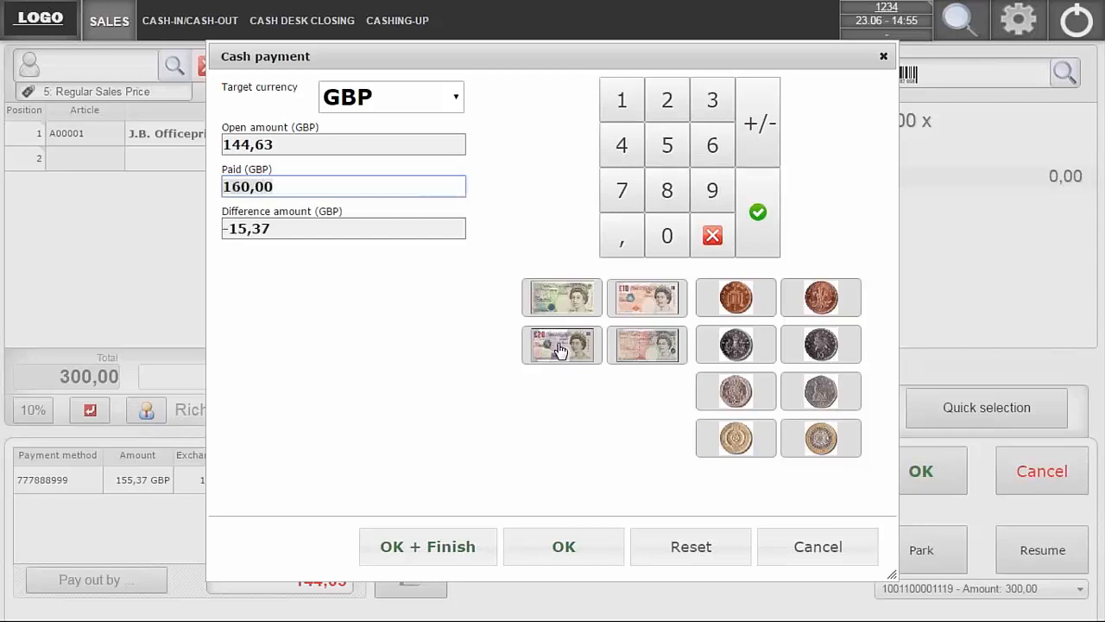
- Confirm the cash payment, finishing the receipt, and close the cash drawer in the SAP VP - POS Emulator
left_click(455, 547)
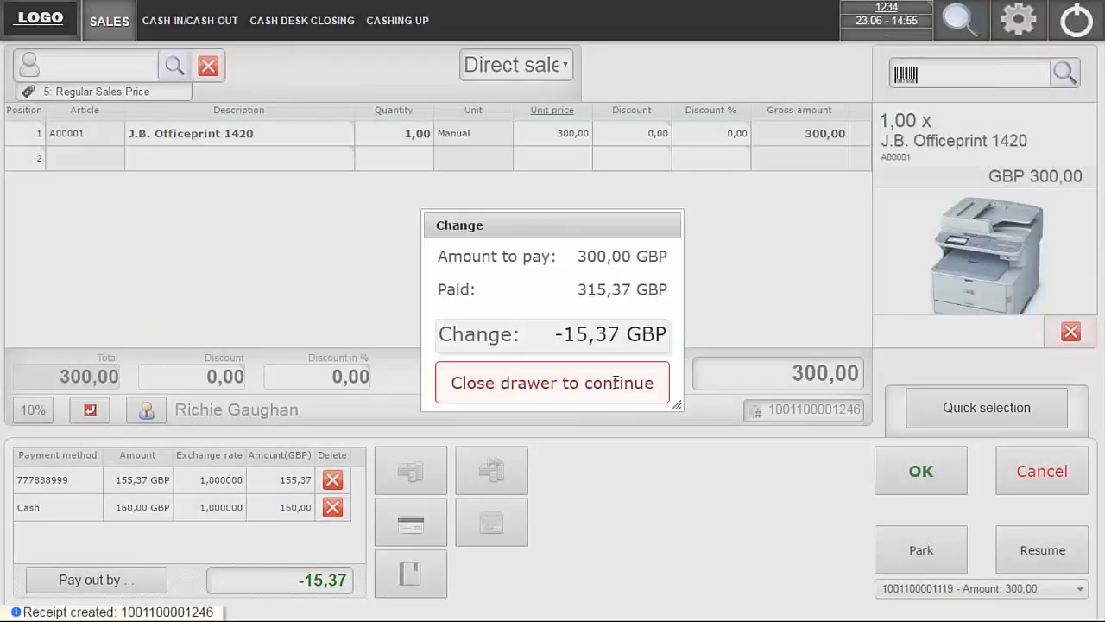
key("alt+Tab")
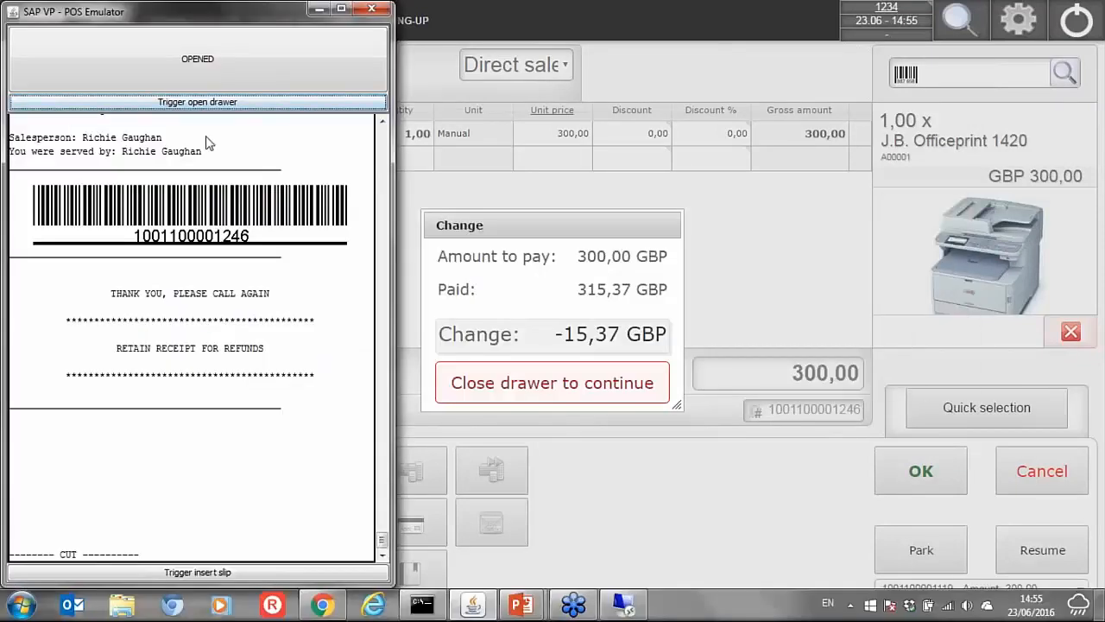
left_click(255, 61)
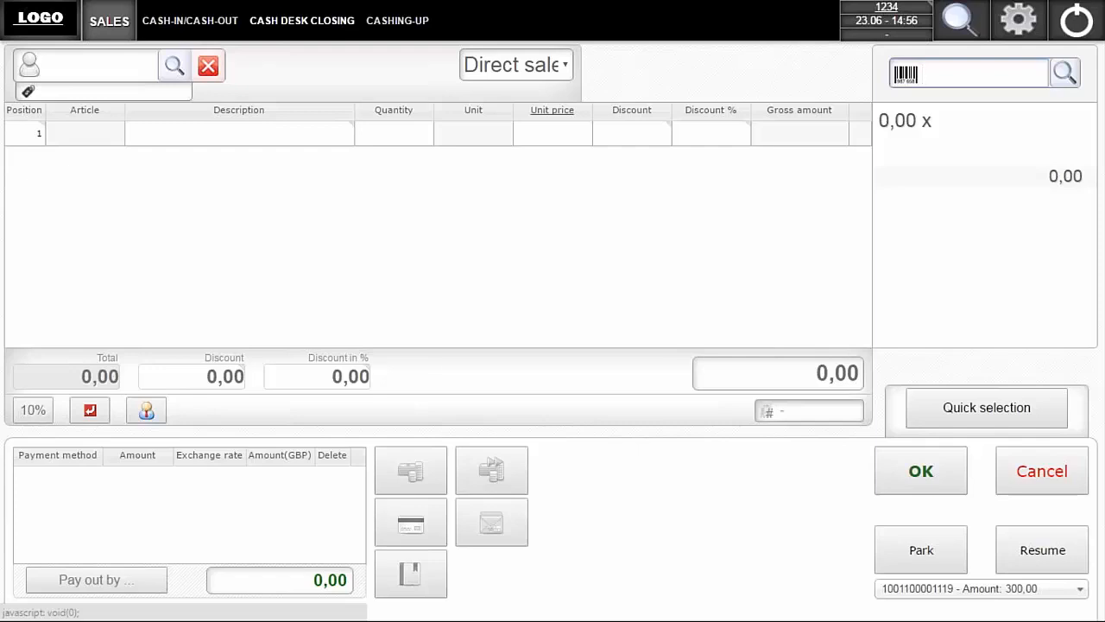
- Add article A00003, J.B. Officeprint 1186, to a new receipt and park the receipt
left_click(1064, 76)
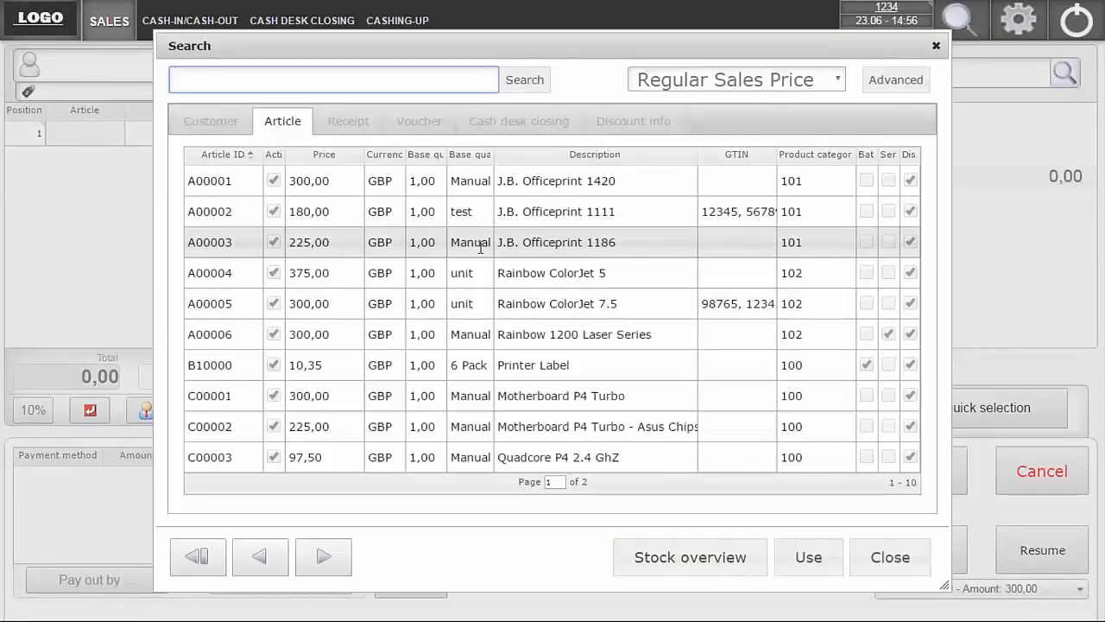
double_click(480, 249)
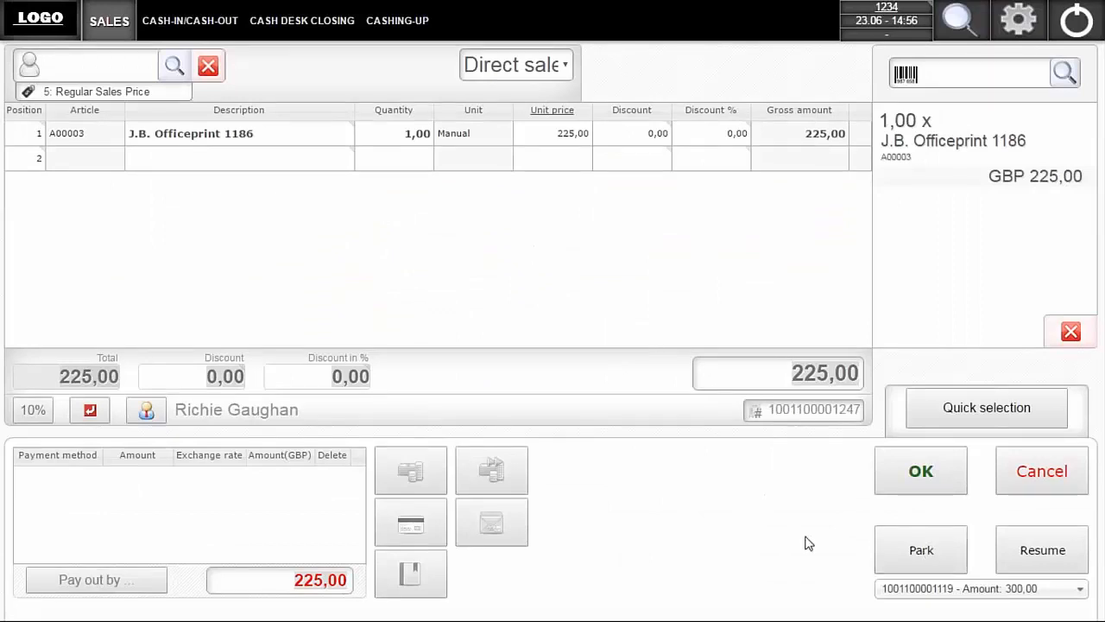
left_click(930, 556)
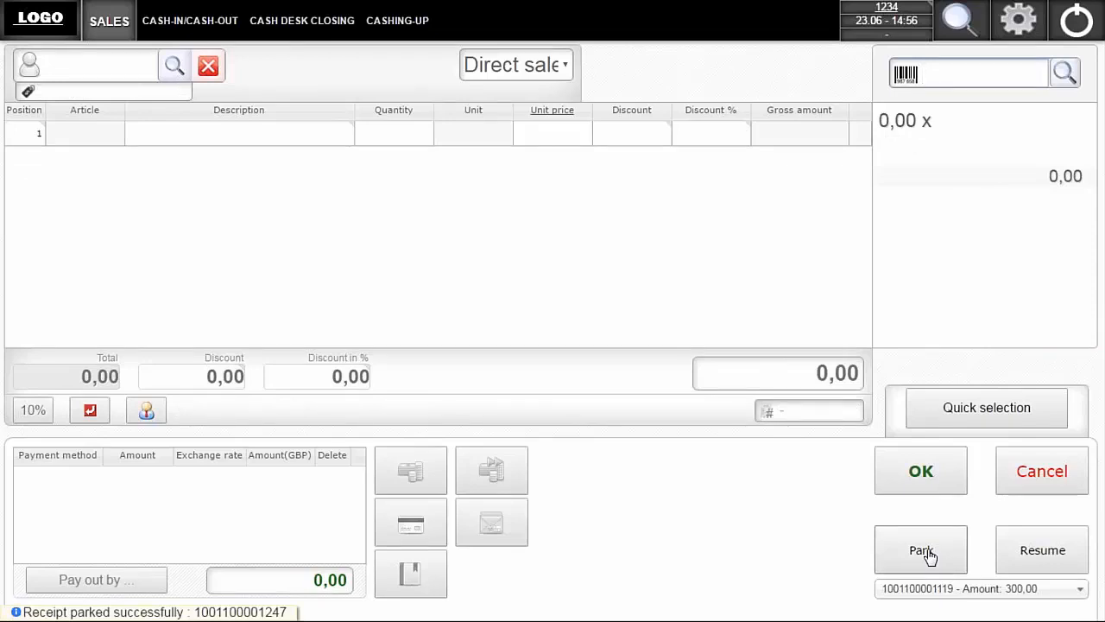
- Resume the parked receipt with the amount 225,00
left_click(1080, 588)
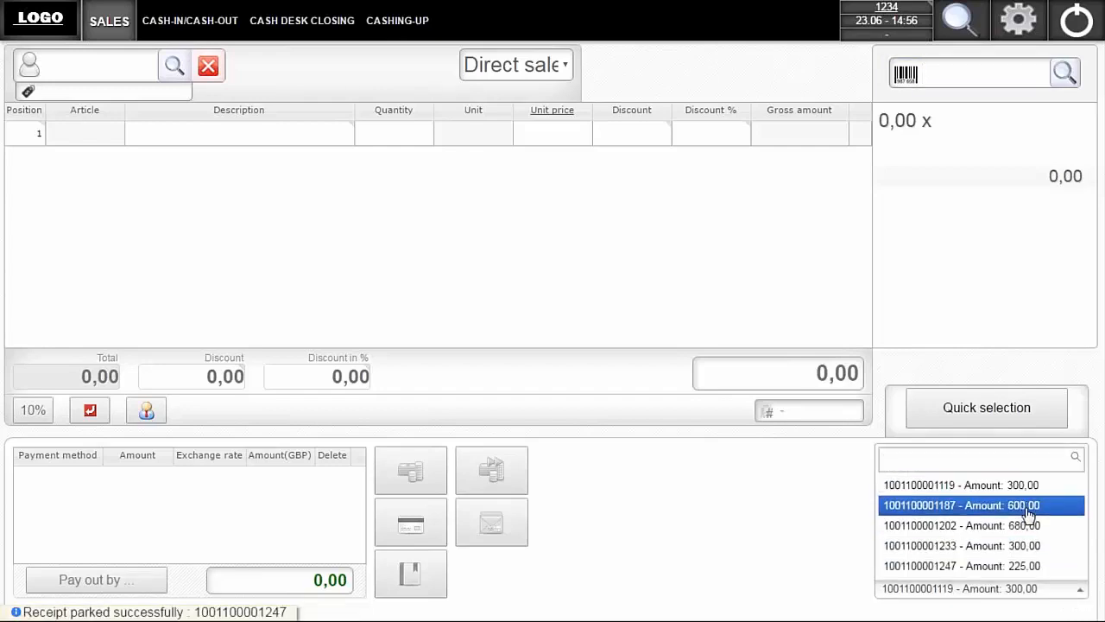
left_click(1024, 566)
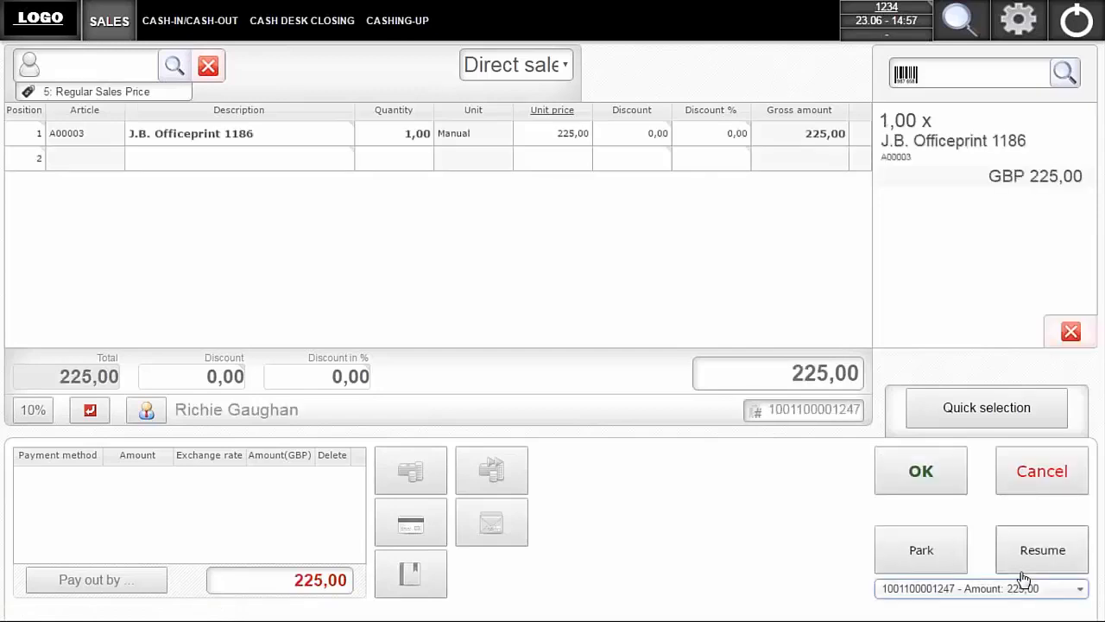
- Pay the 225,00 GBP receipt by card through the card terminal payment type and finish the receipt
left_click(412, 529)
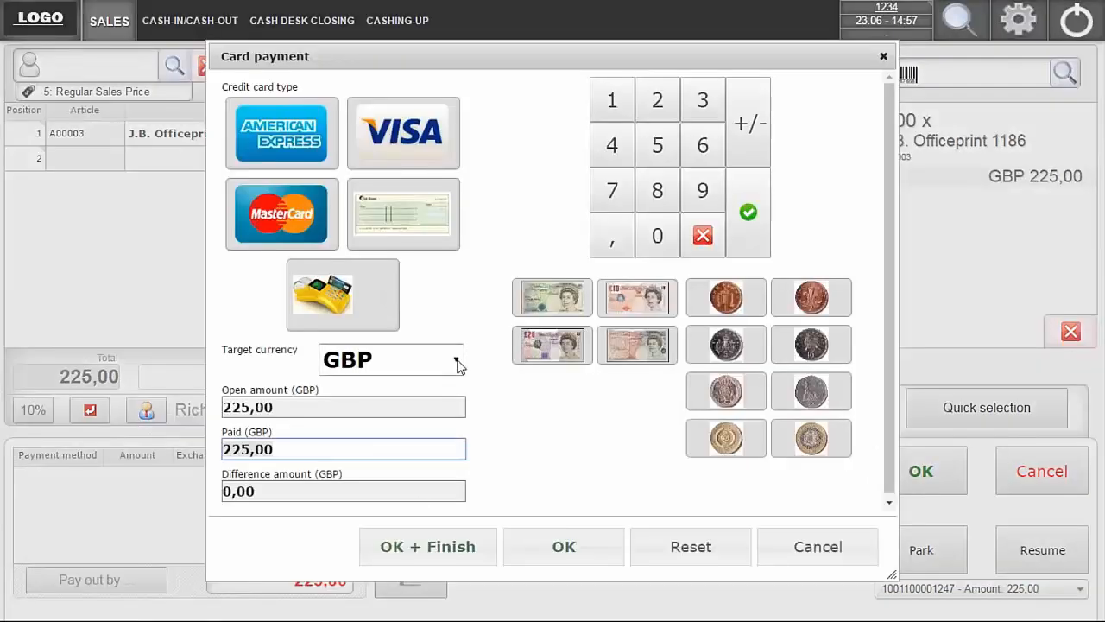
left_click(434, 552)
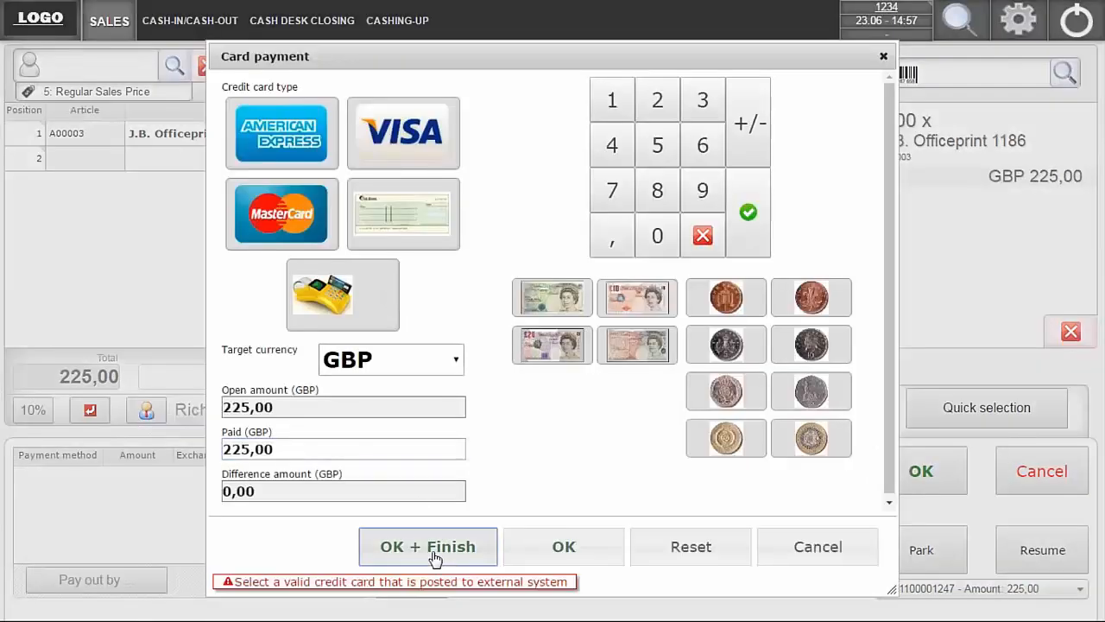
left_click(377, 297)
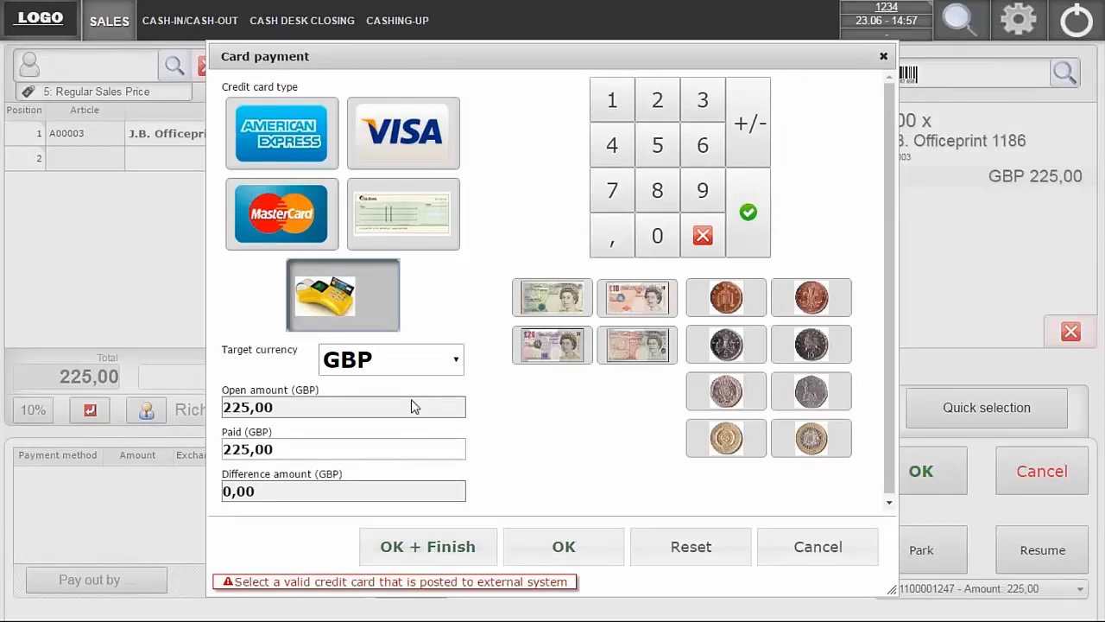
left_click(436, 545)
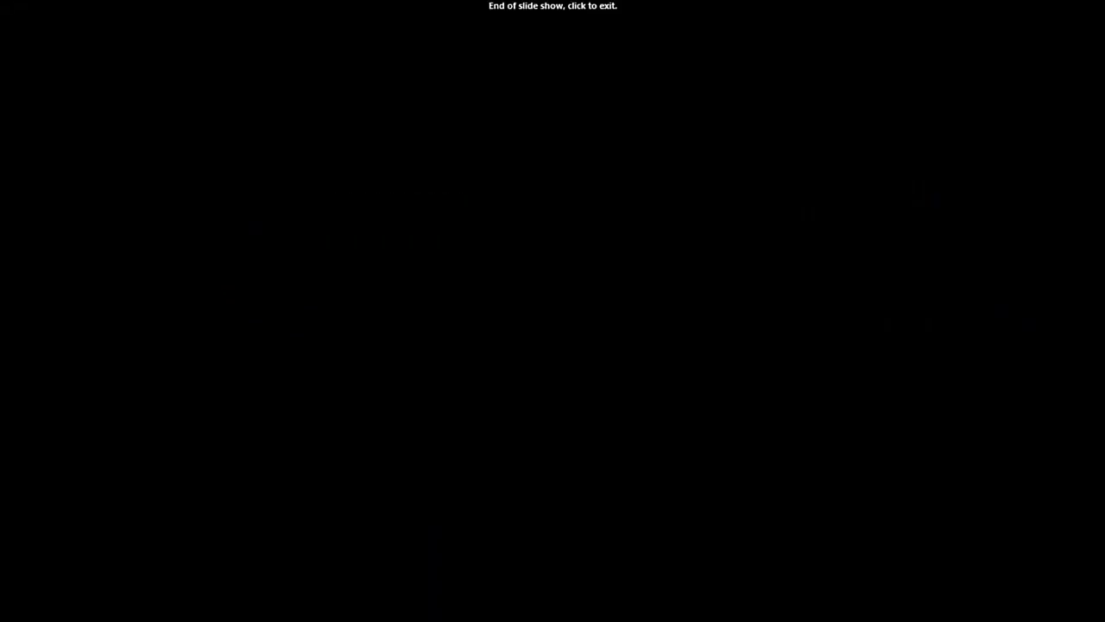
- Close the cash drawer in the SAP VP - POS Emulator and return to SAP Customer Checkout
key("alt+Tab")
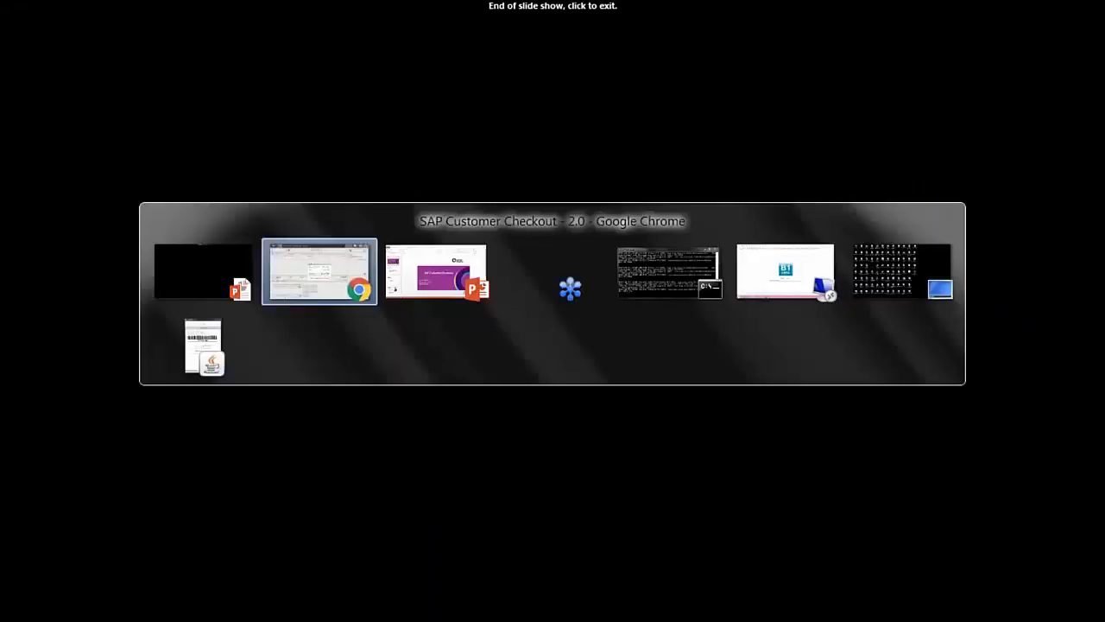
key("alt+Tab")
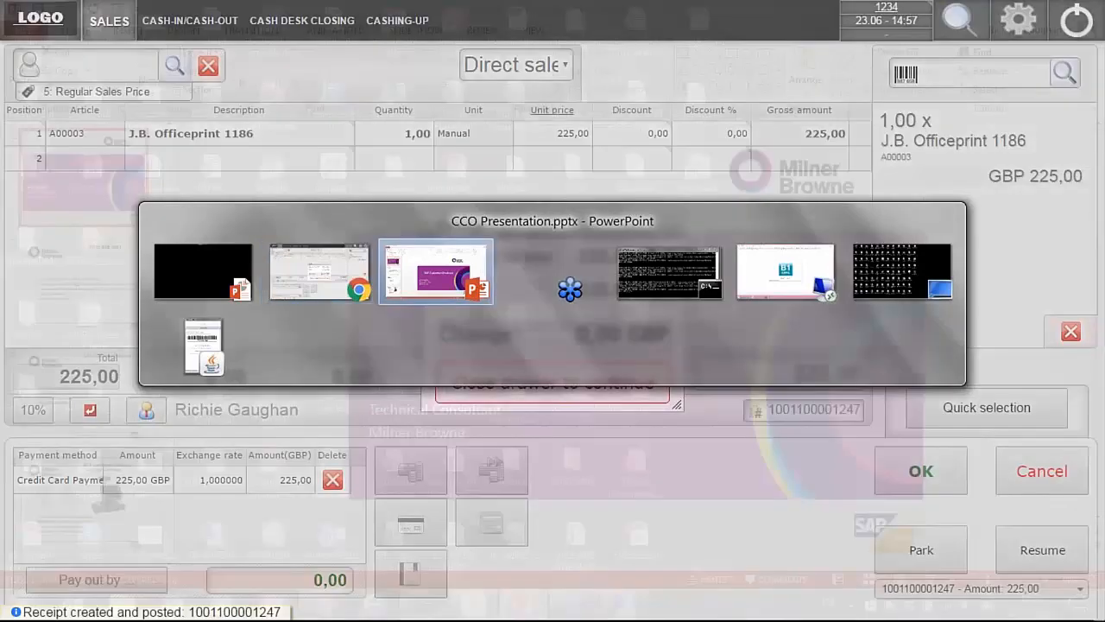
key("alt+Tab")
key("alt+Tab")
key("alt+Tab")
key("alt+Tab")
key("alt+Tab")
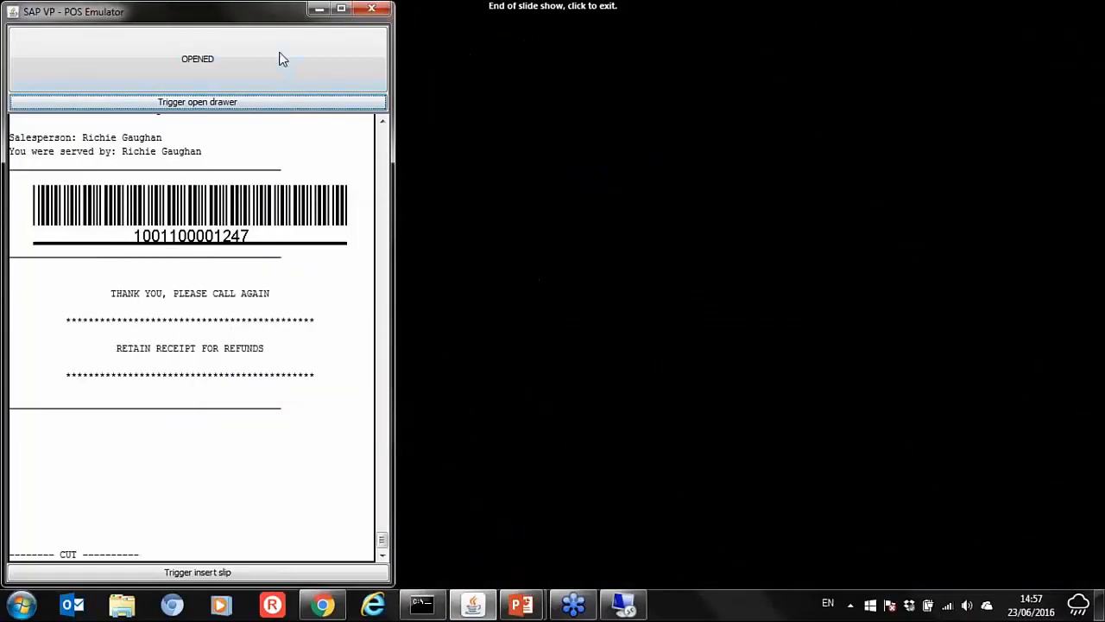
left_click(270, 53)
key("alt+Tab")
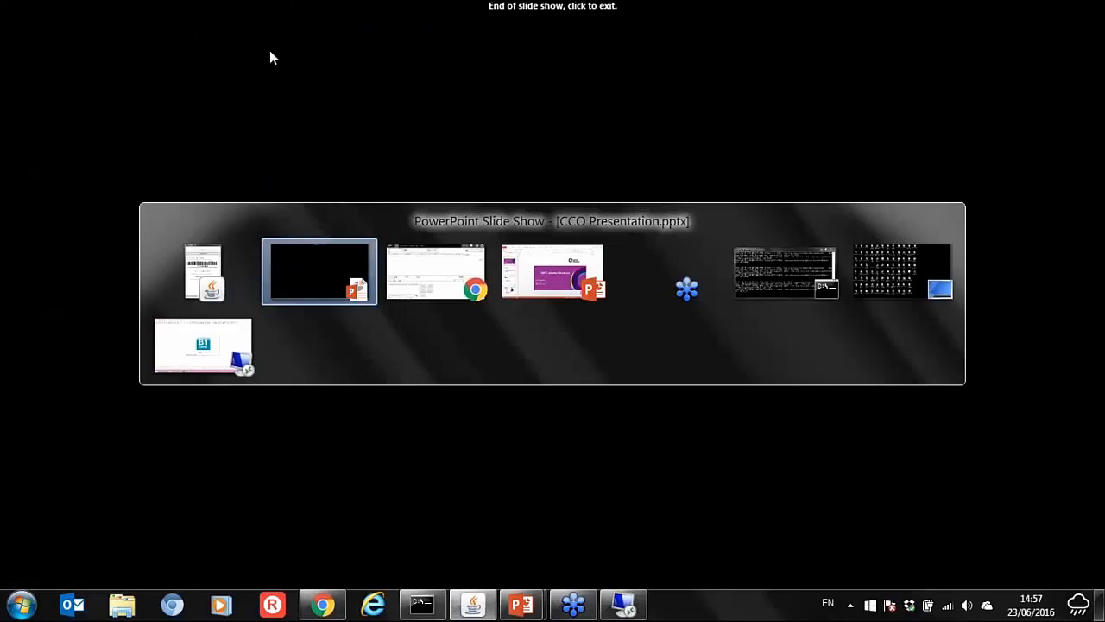
key("alt+Tab")
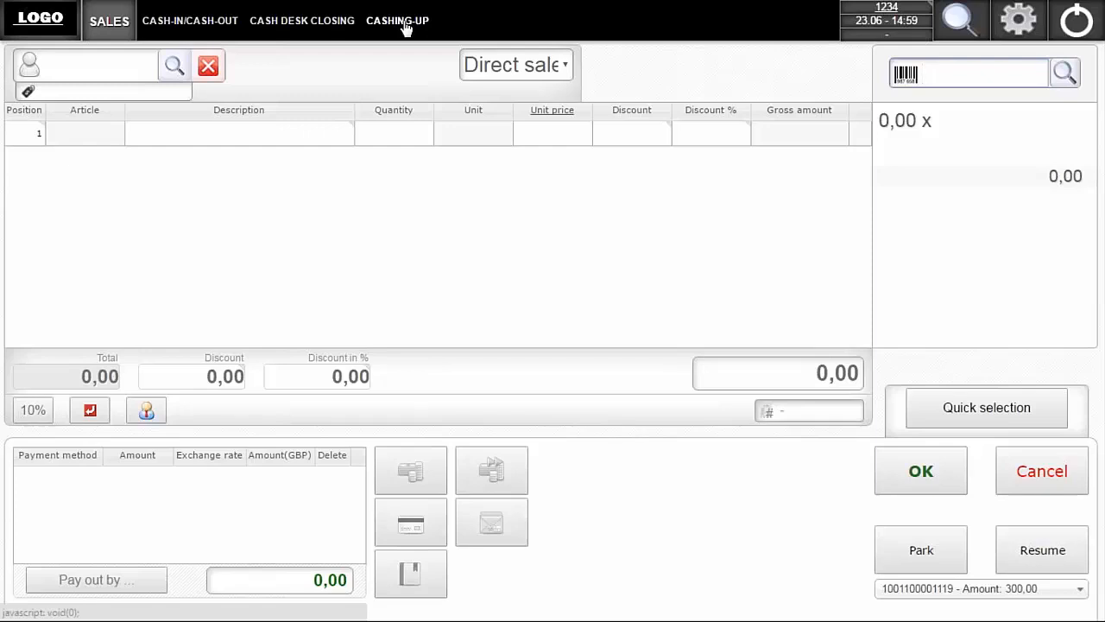
- Record a cash-out of 300,00 GBP with the reason Safe and close the cash drawer in the SAP VP - POS Emulator
left_click(191, 31)
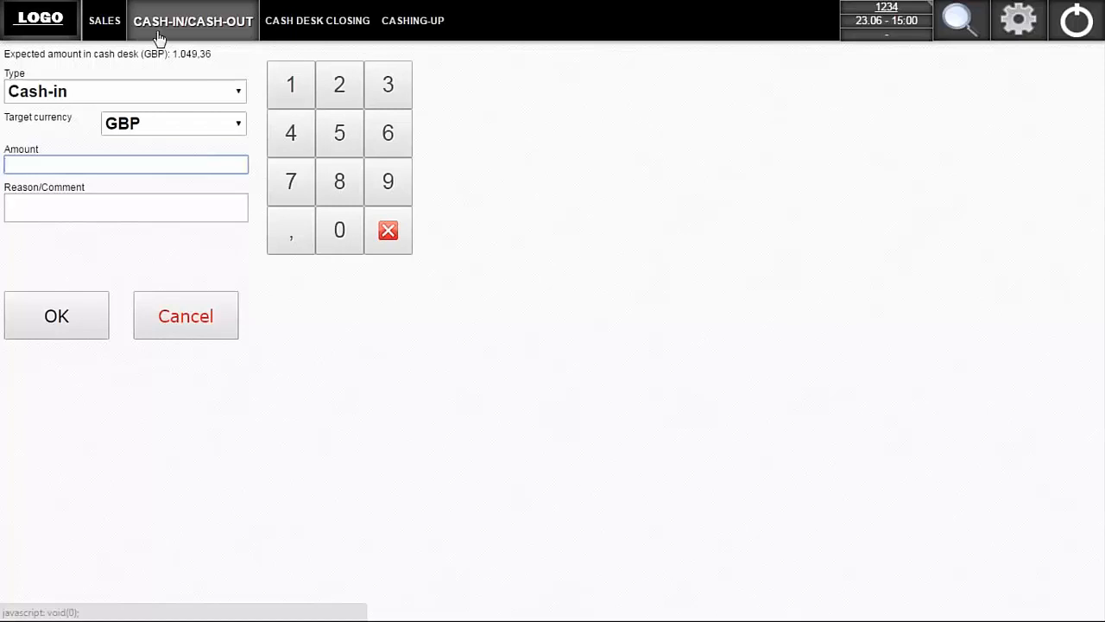
left_click(238, 95)
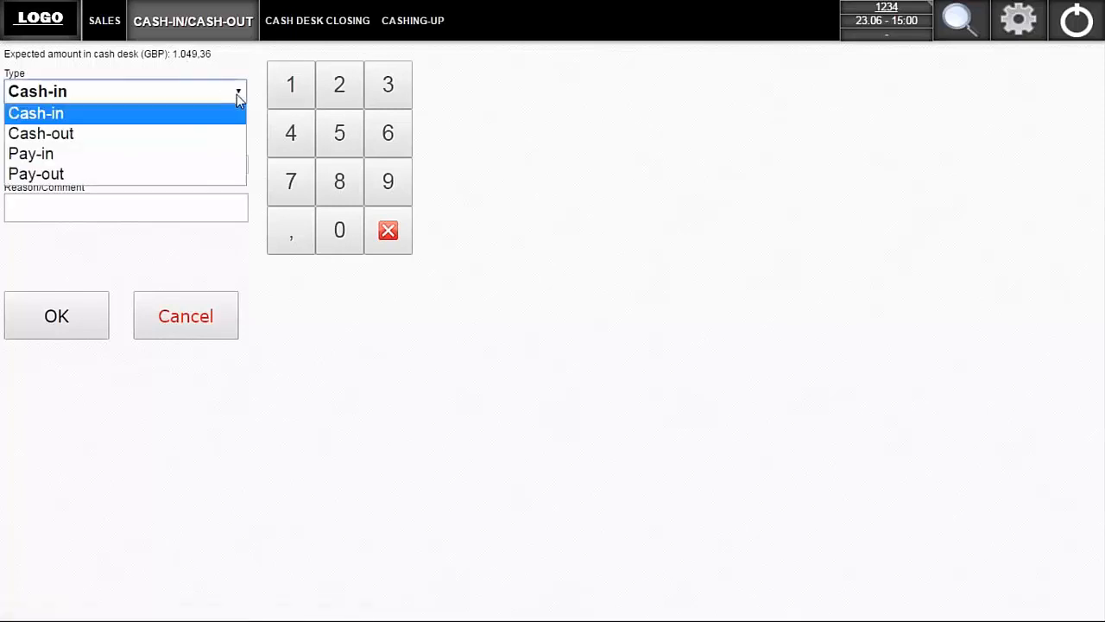
left_click(142, 135)
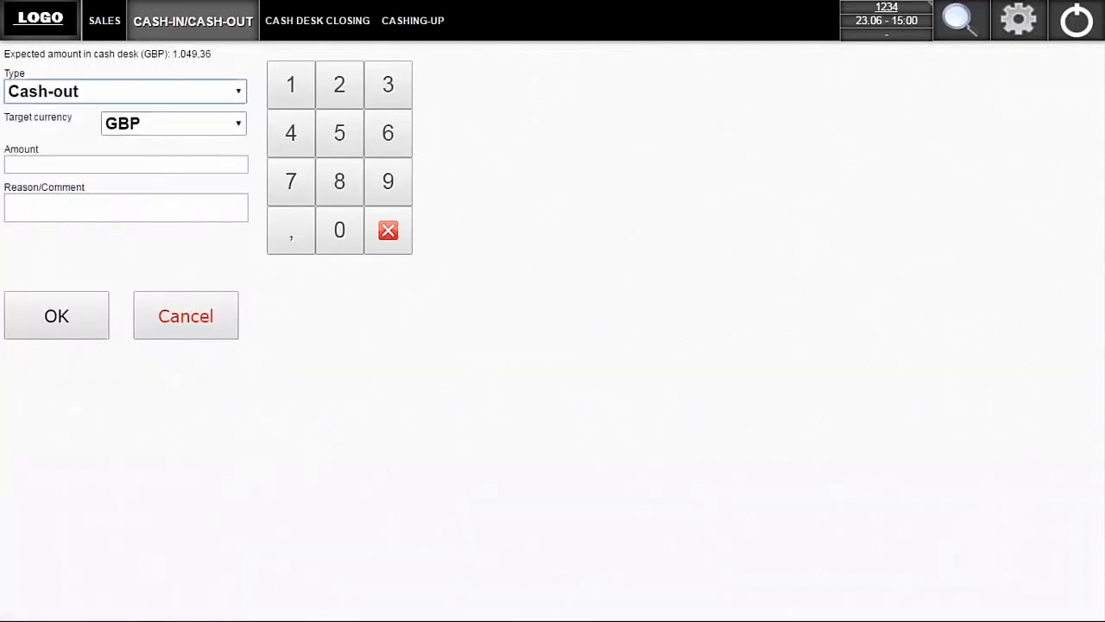
left_click(93, 166)
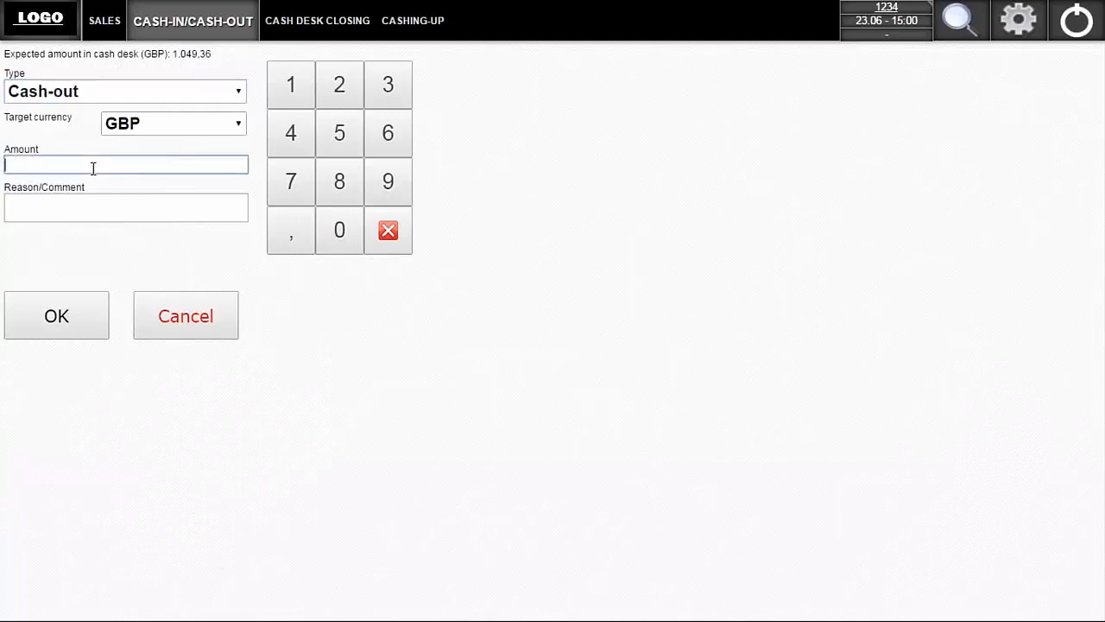
type("300")
left_click(65, 206)
type("afe")
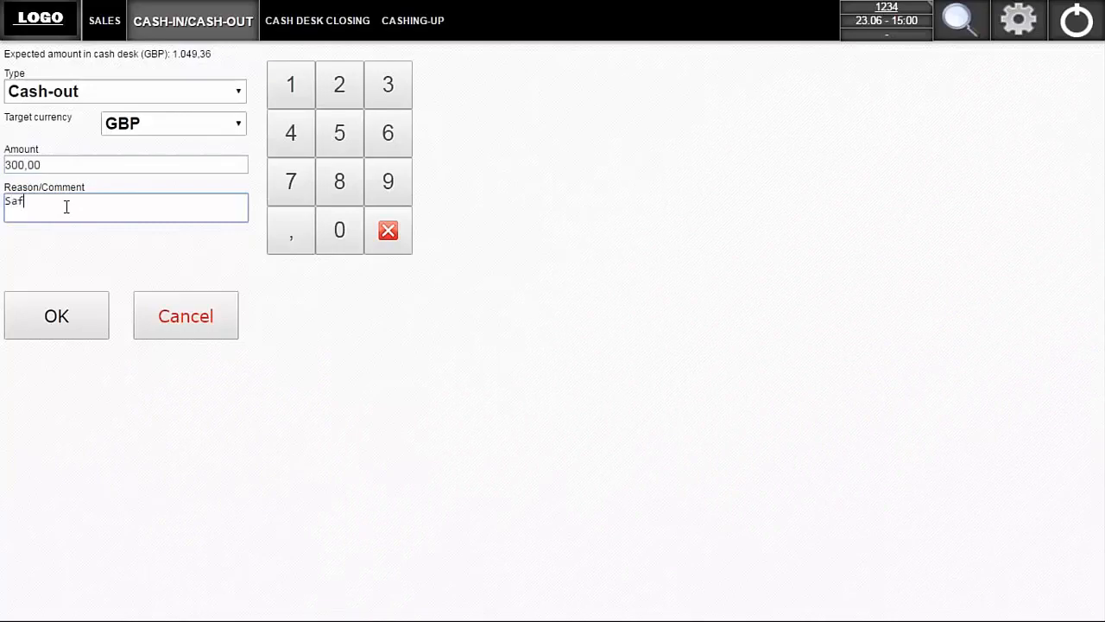
left_click(57, 326)
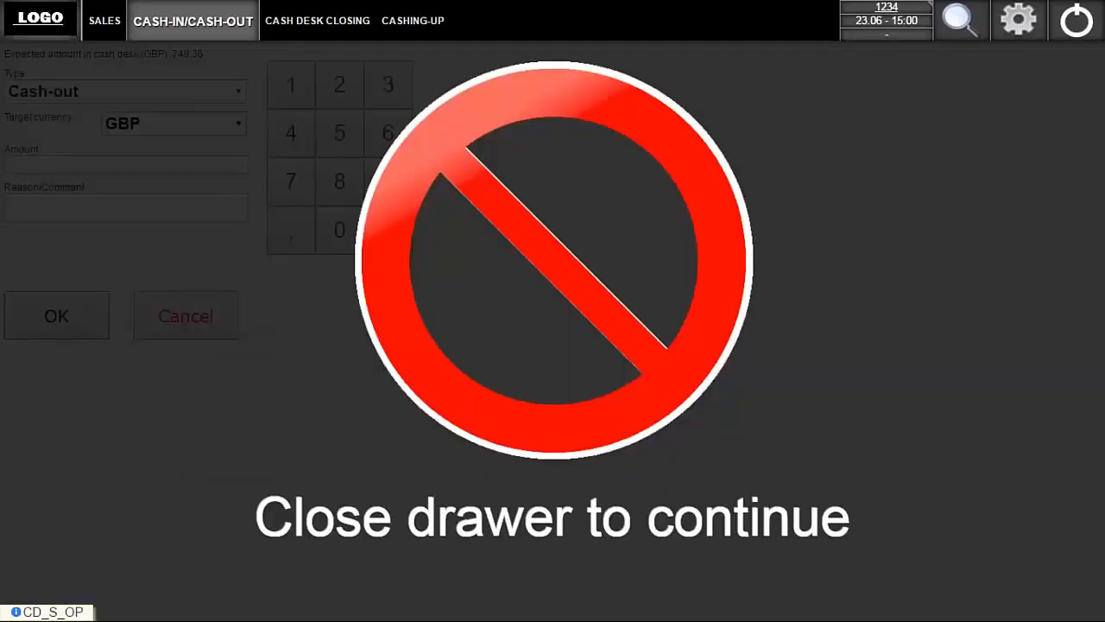
key("alt+Tab")
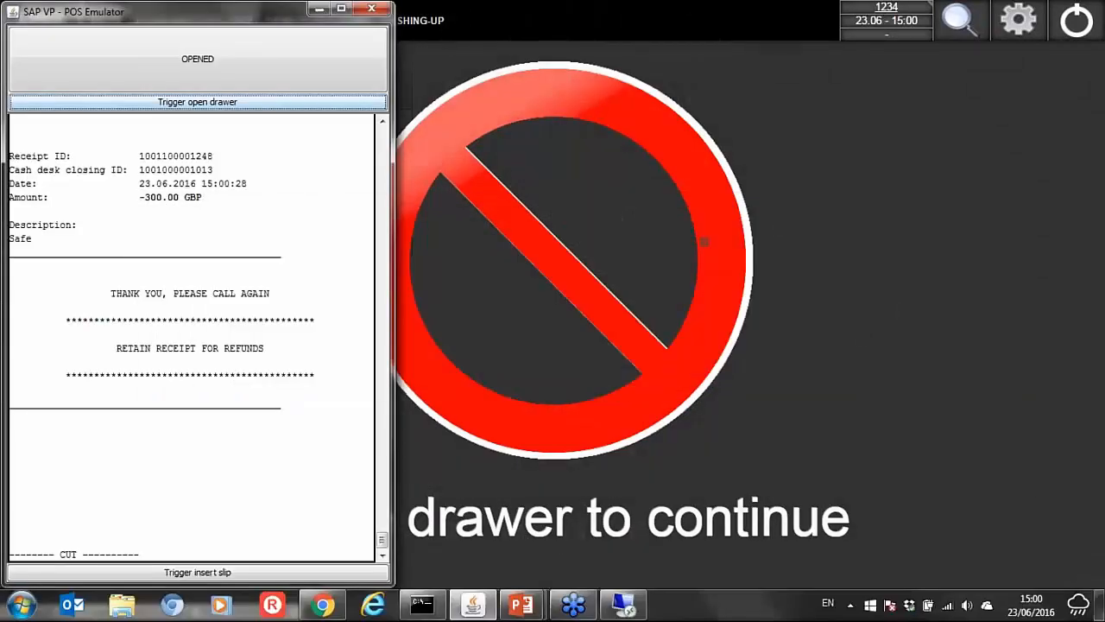
left_click(198, 59)
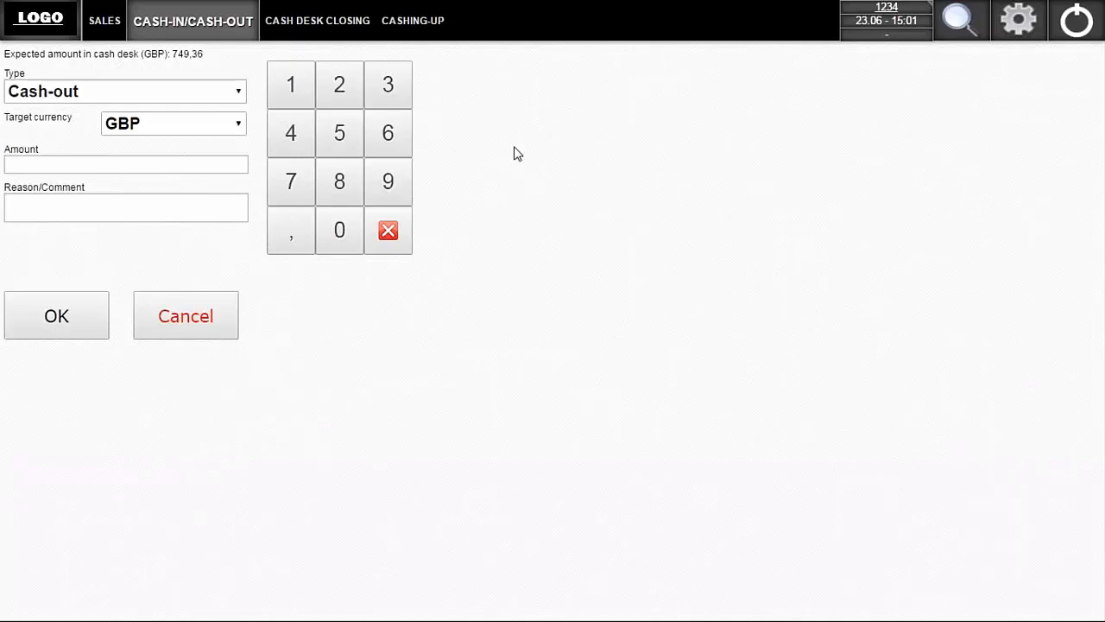
- Start the cash desk closing and enter EUR counts of one 50,00 note, 25 coins of 0,05 and 10 coins of 1,00
left_click(296, 25)
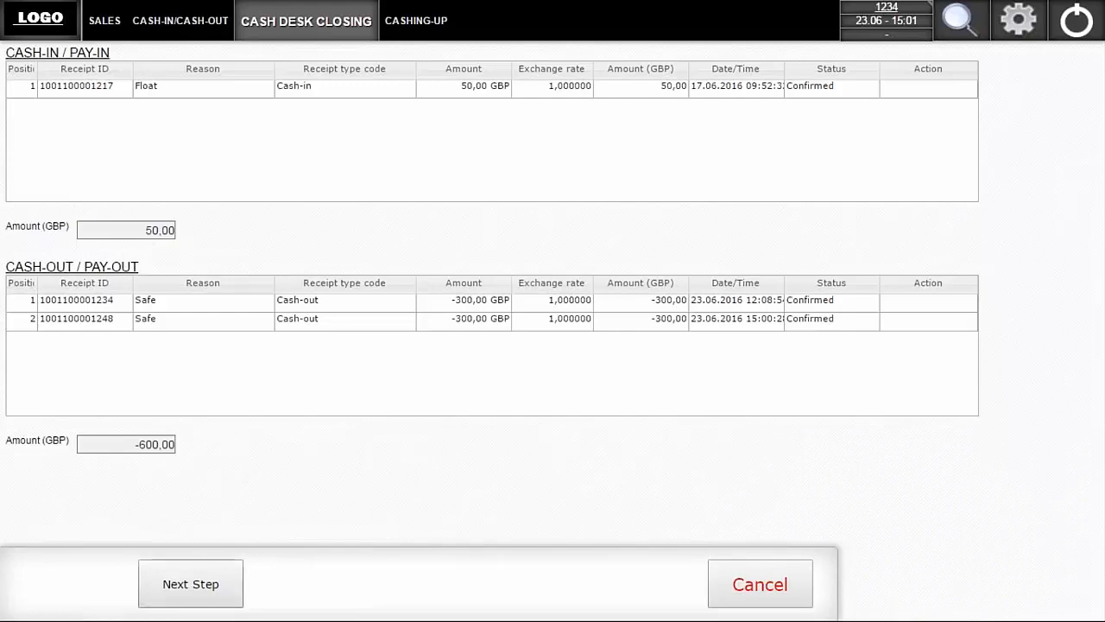
left_click(190, 595)
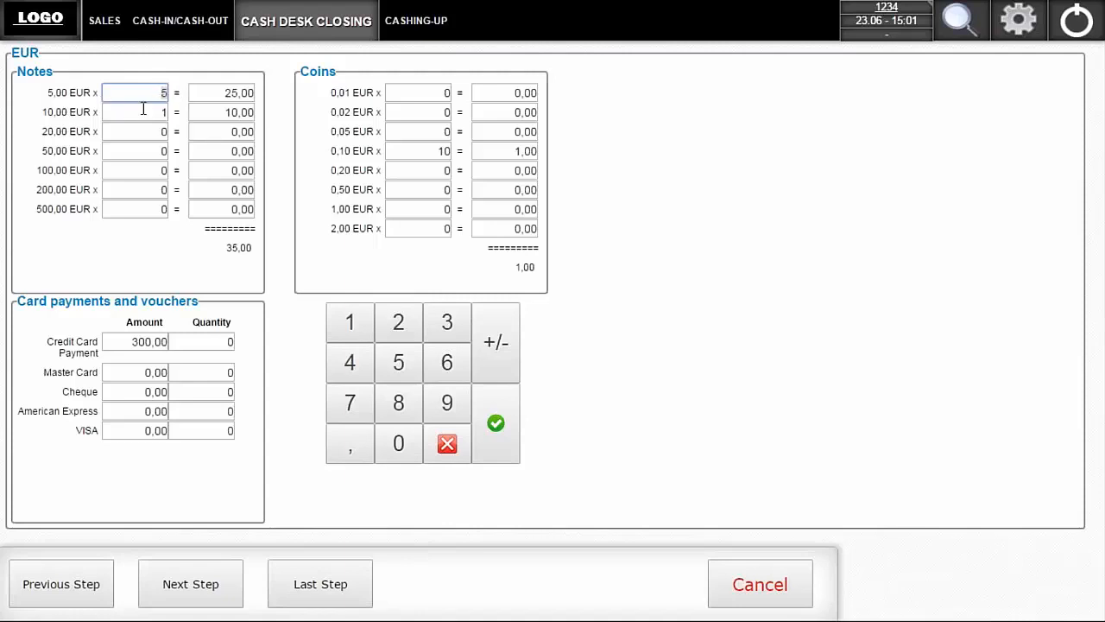
left_click(162, 150)
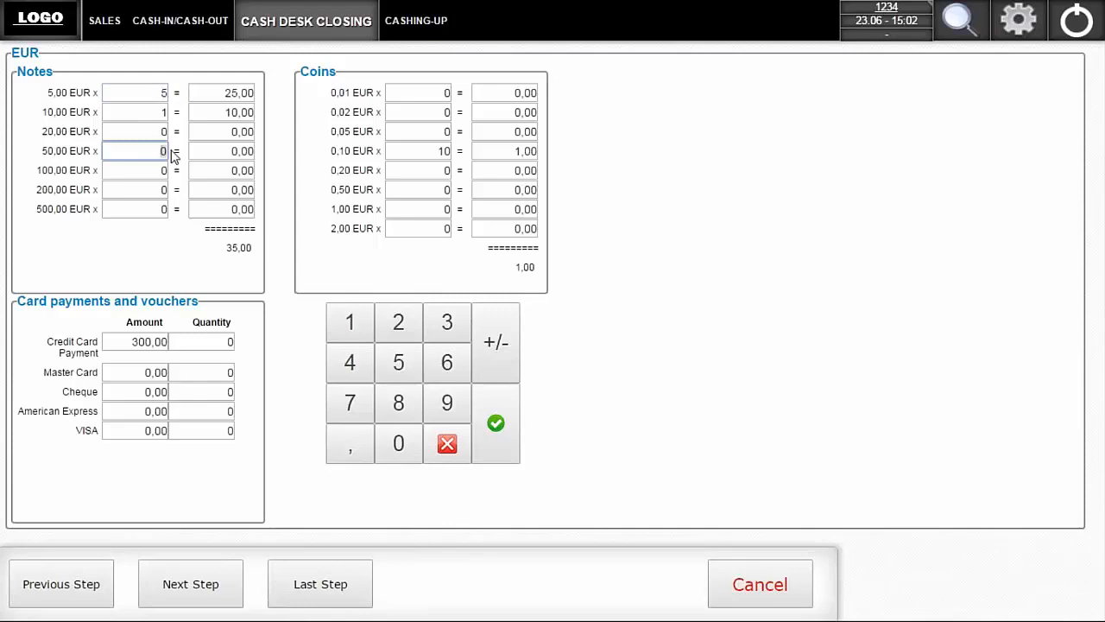
type("1")
left_click(440, 133)
type("25")
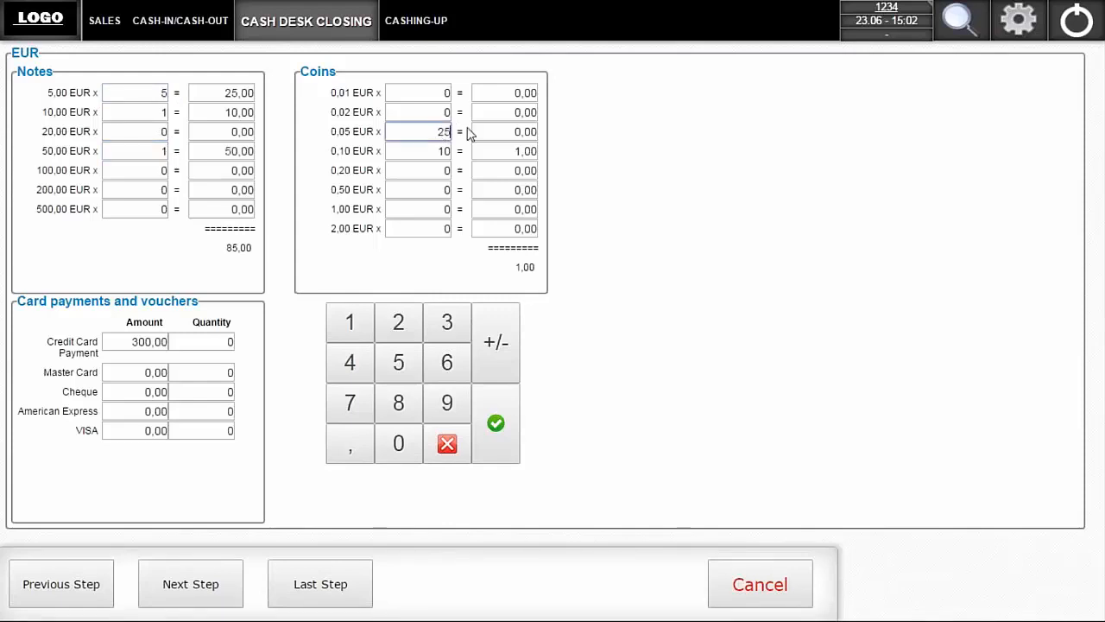
key("Tab")
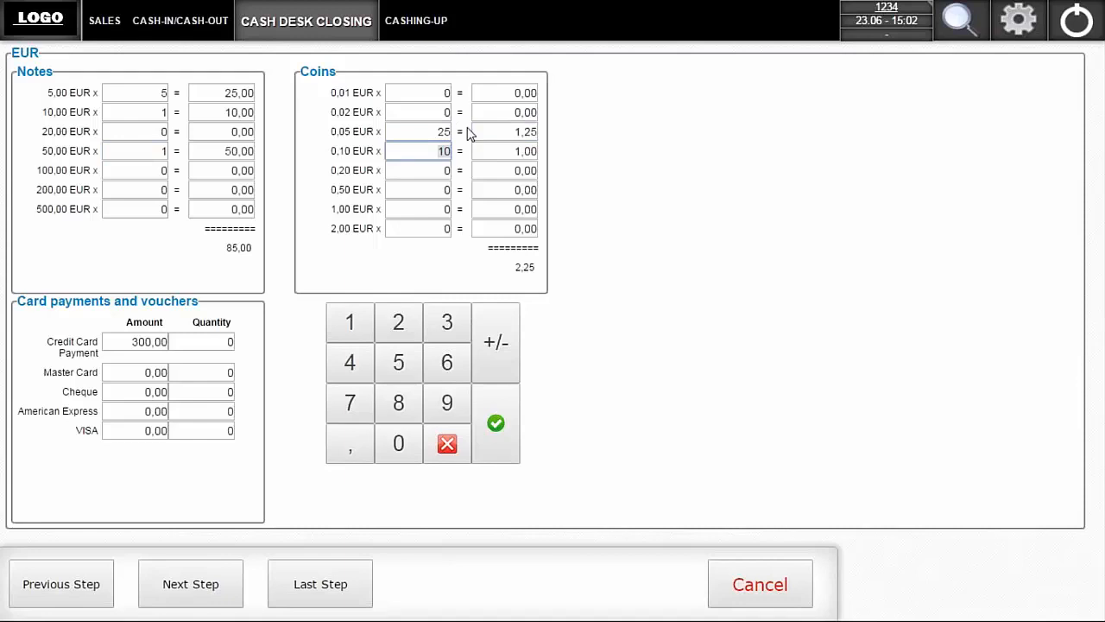
left_click(442, 209)
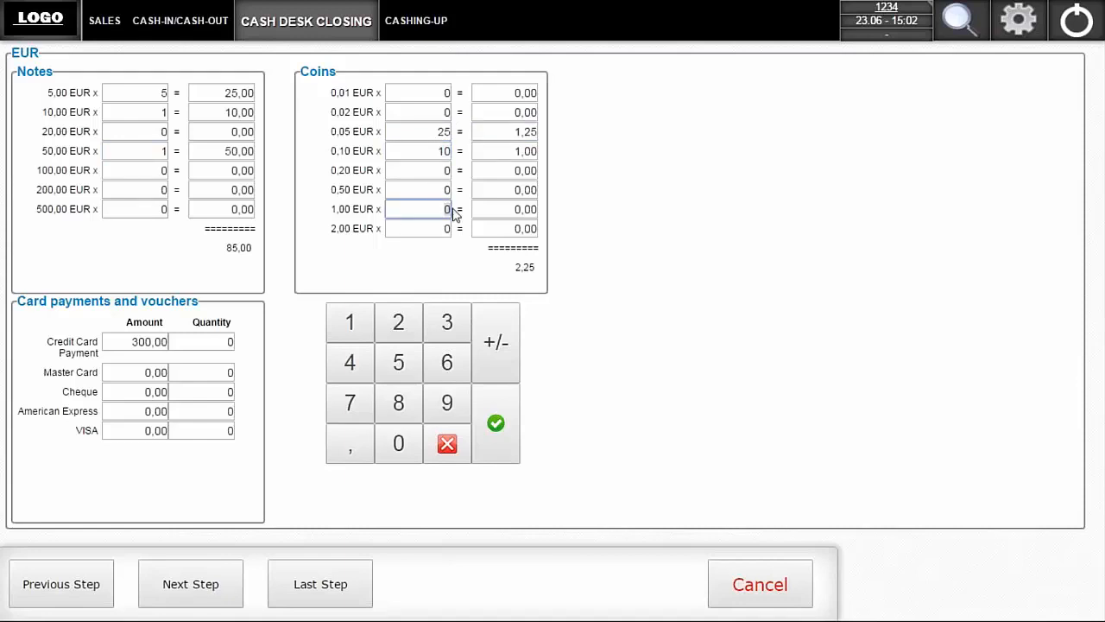
type("10")
key("Tab")
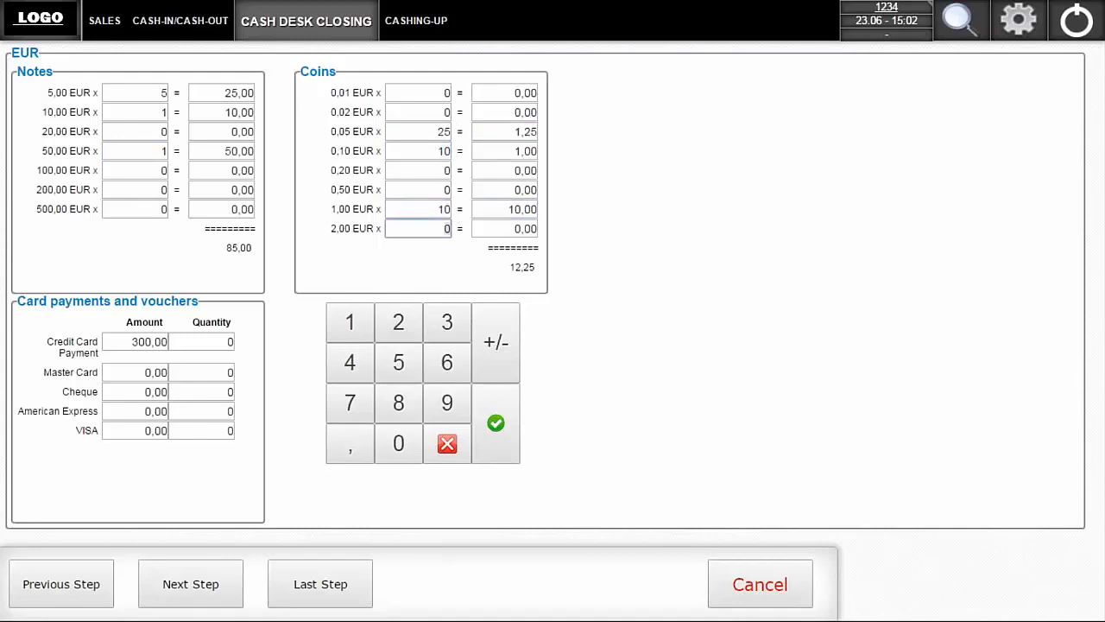
- Continue to the GBP count and enter 10 notes of 5,00, 10 notes of 10,00 and 12 notes of 20,00
left_click(186, 597)
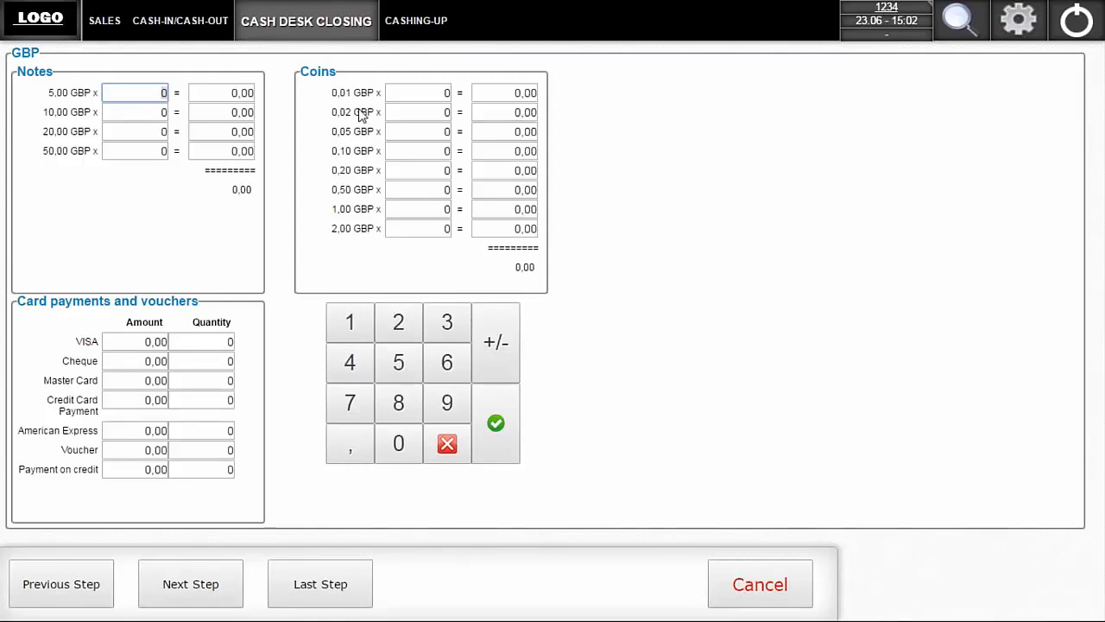
type("10")
key("Return")
type("10")
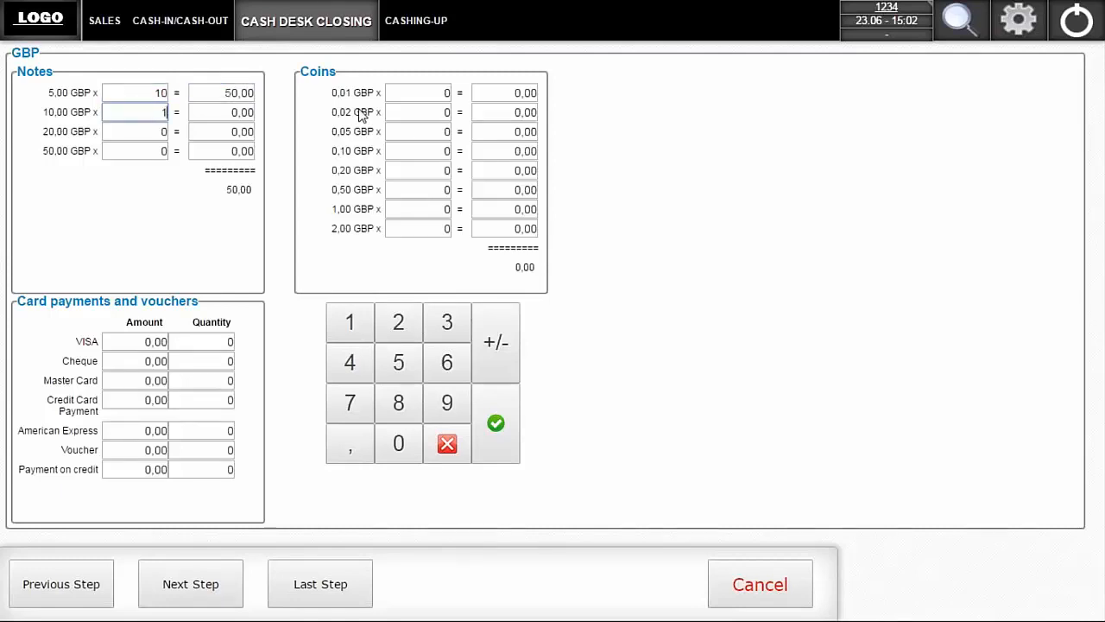
key("Return")
type("1")
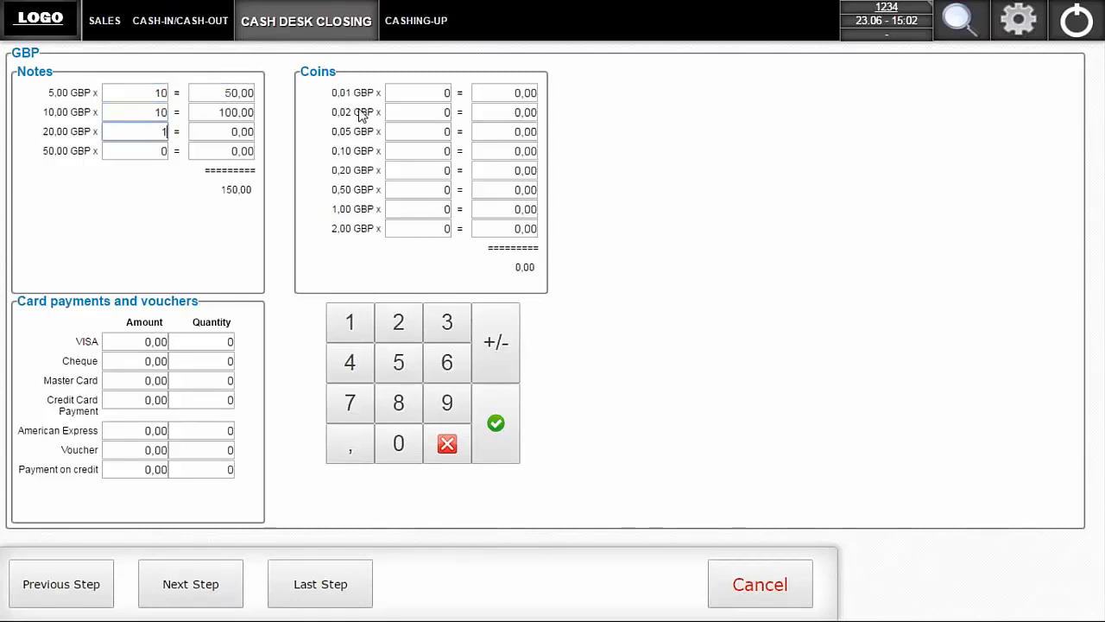
type("2")
key("Return")
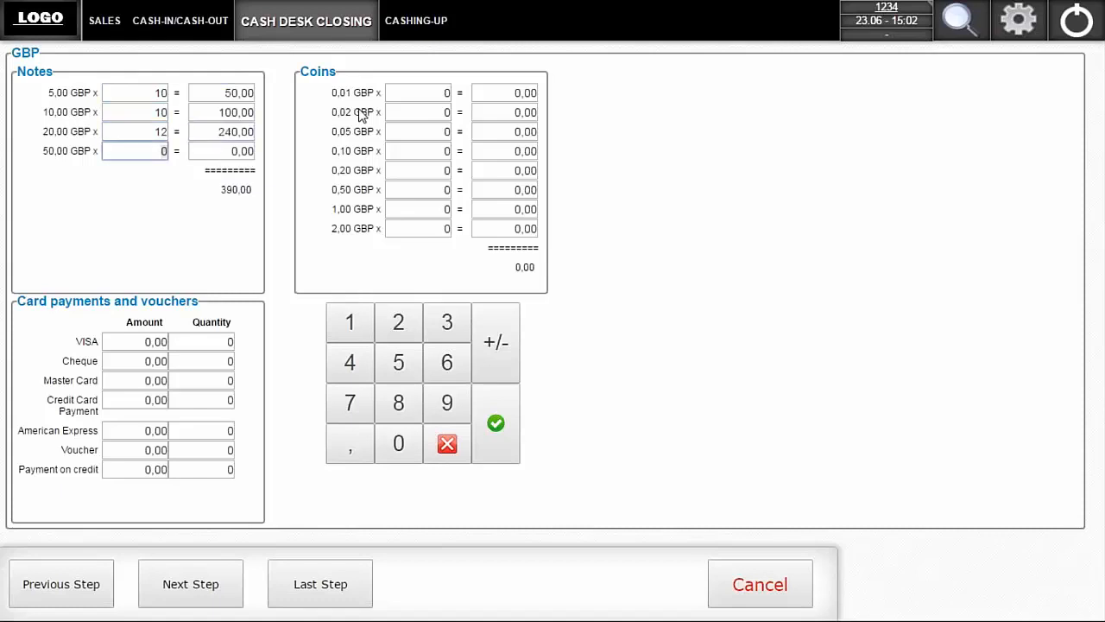
- Enter 34 coins of 0,05 GBP, 23 coins of 1,00 GBP and a Credit Card Payment amount of 500,00
left_click(438, 130)
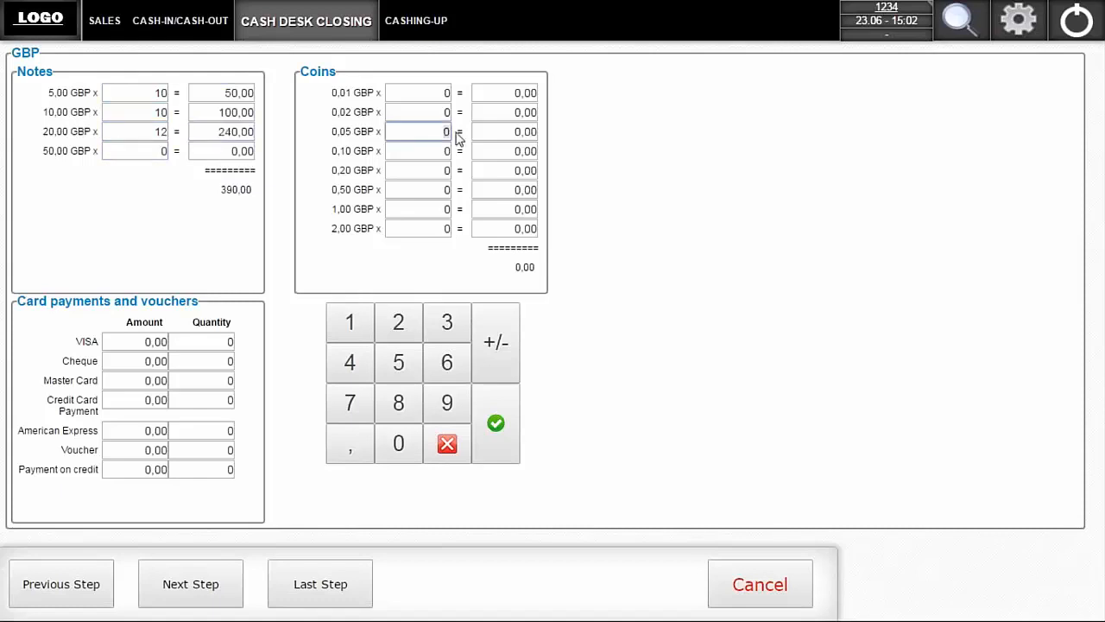
type("34")
key("Return")
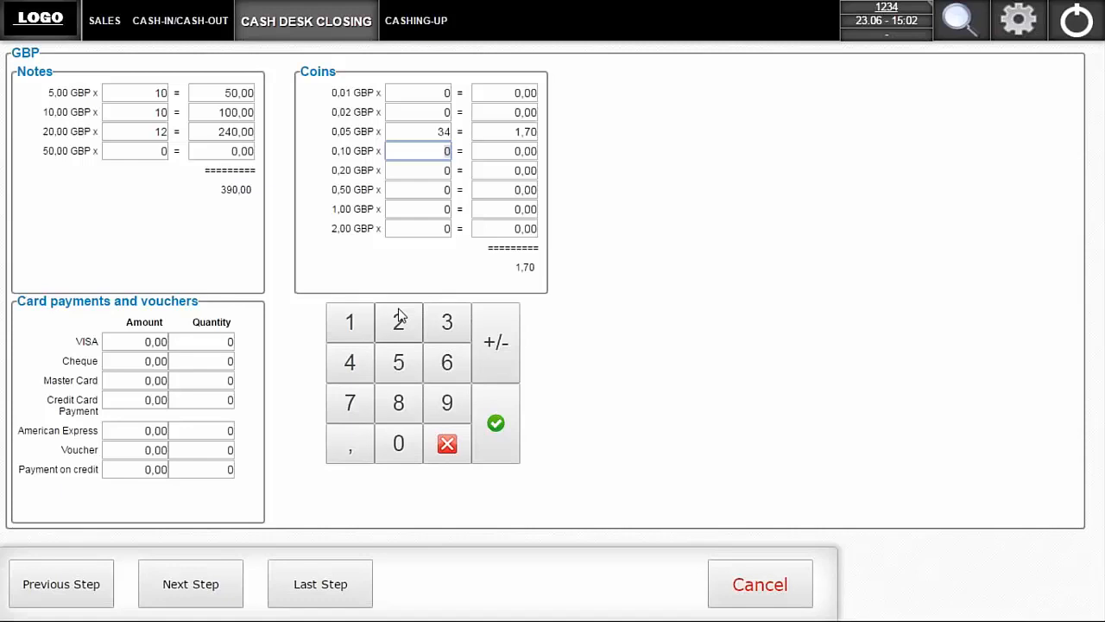
left_click(185, 400)
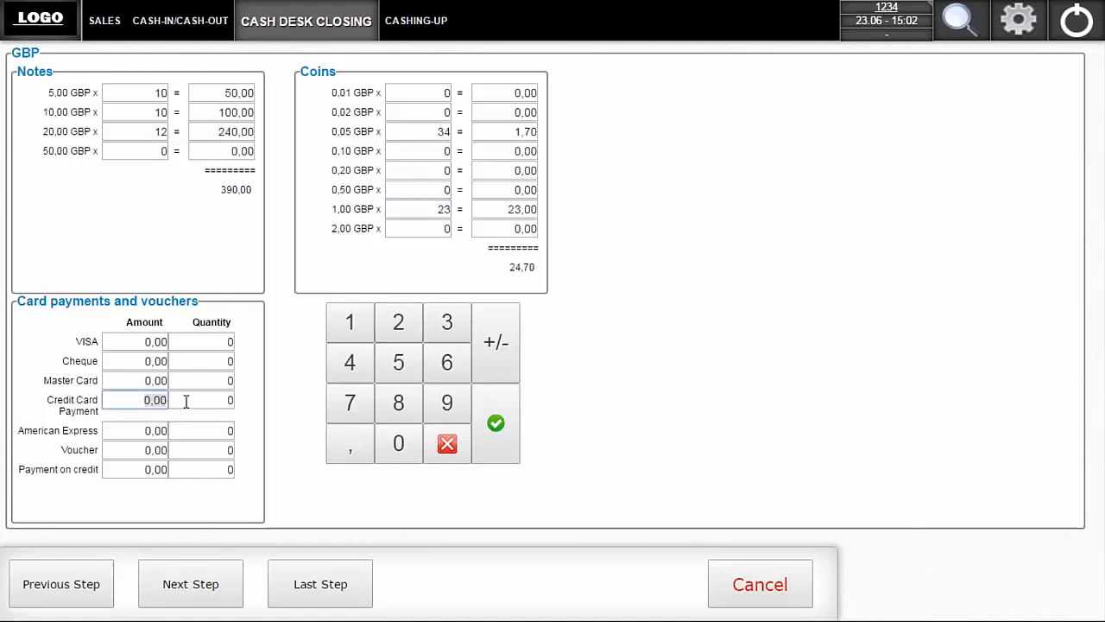
type("500")
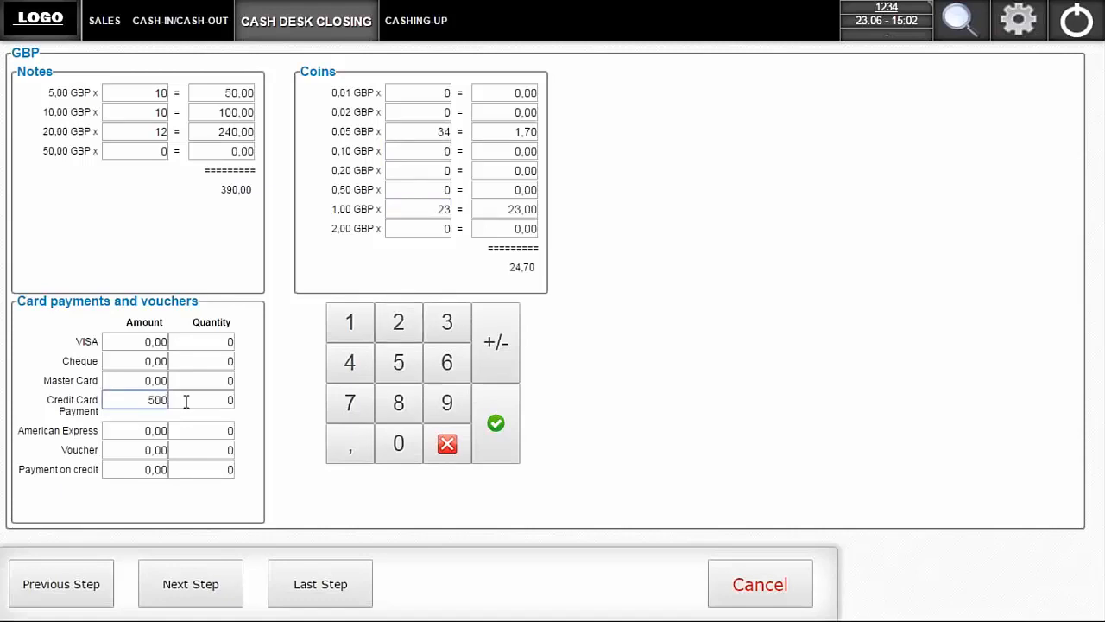
key("Tab")
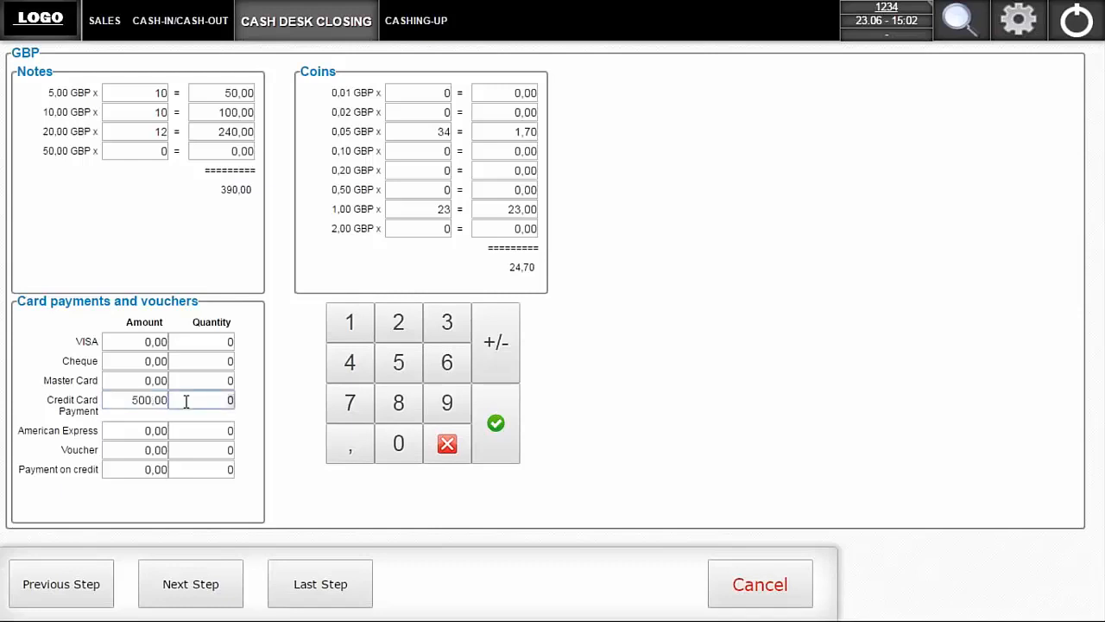
- Continue to the closing summary and review the actual, target and difference amounts for EUR and GBP
left_click(158, 583)
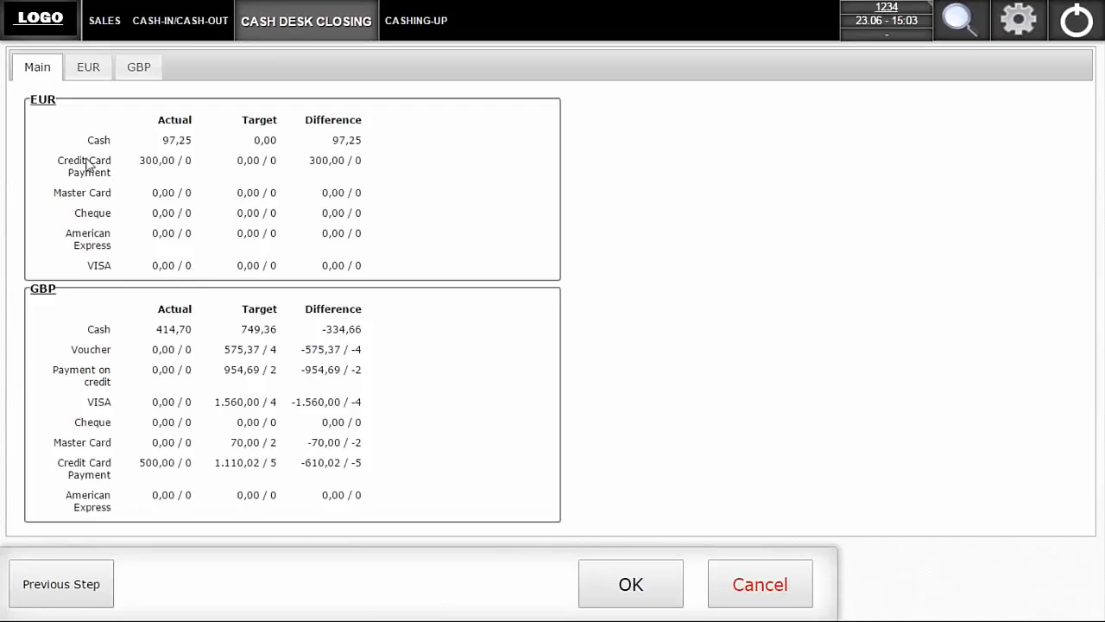
left_click(92, 68)
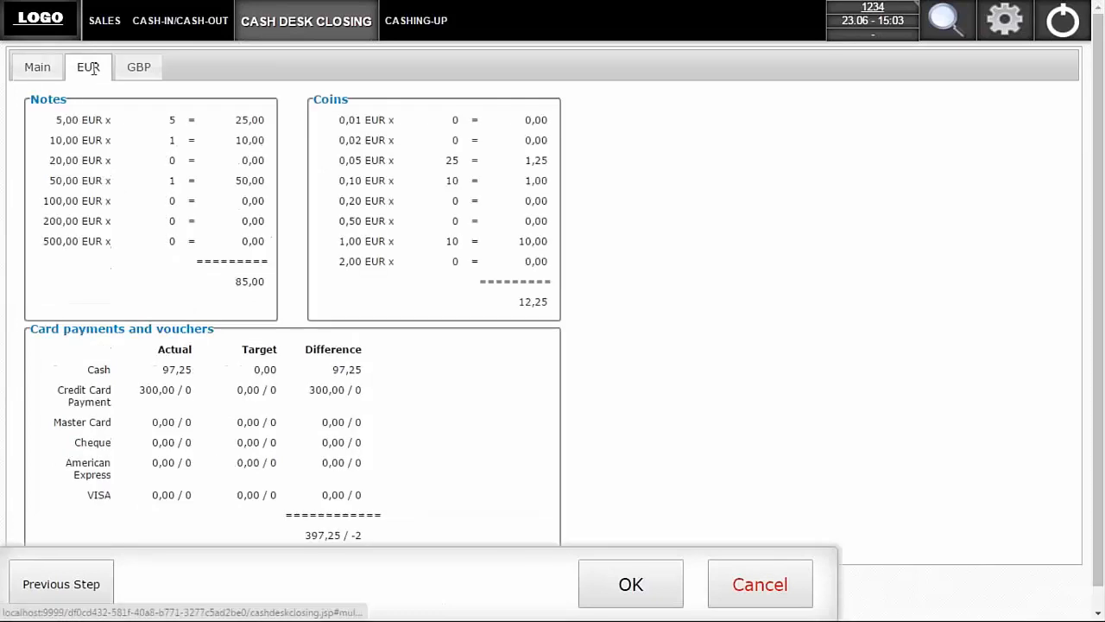
left_click(138, 72)
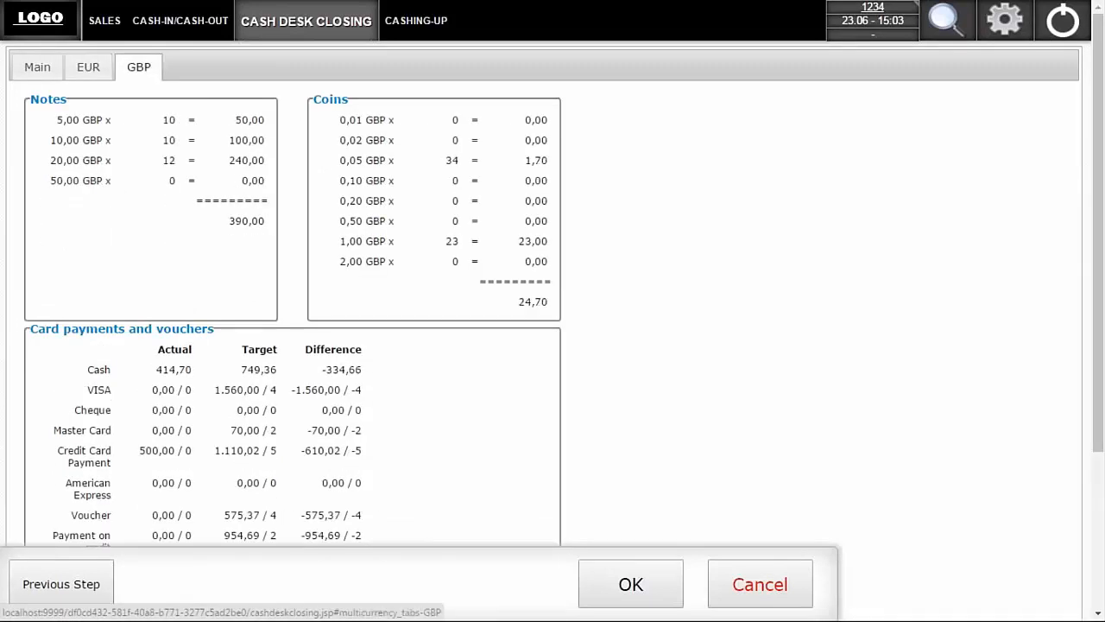
- Review the EUR closing breakdown and the overall summary for both currencies, and proceed to the cash desk closing cash-out
left_click(89, 70)
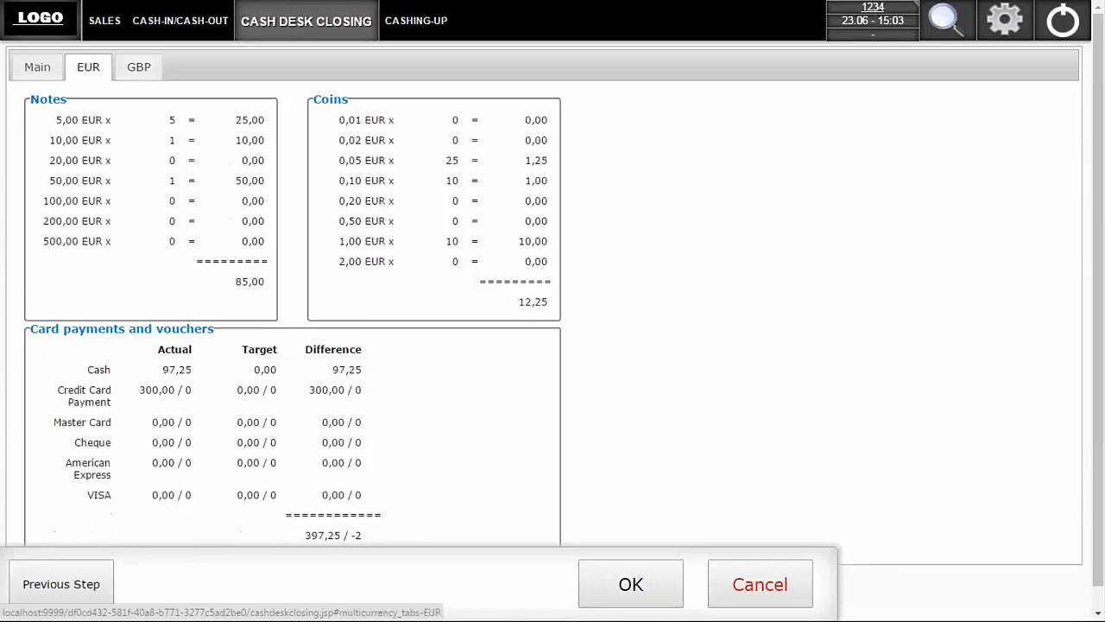
left_click(33, 69)
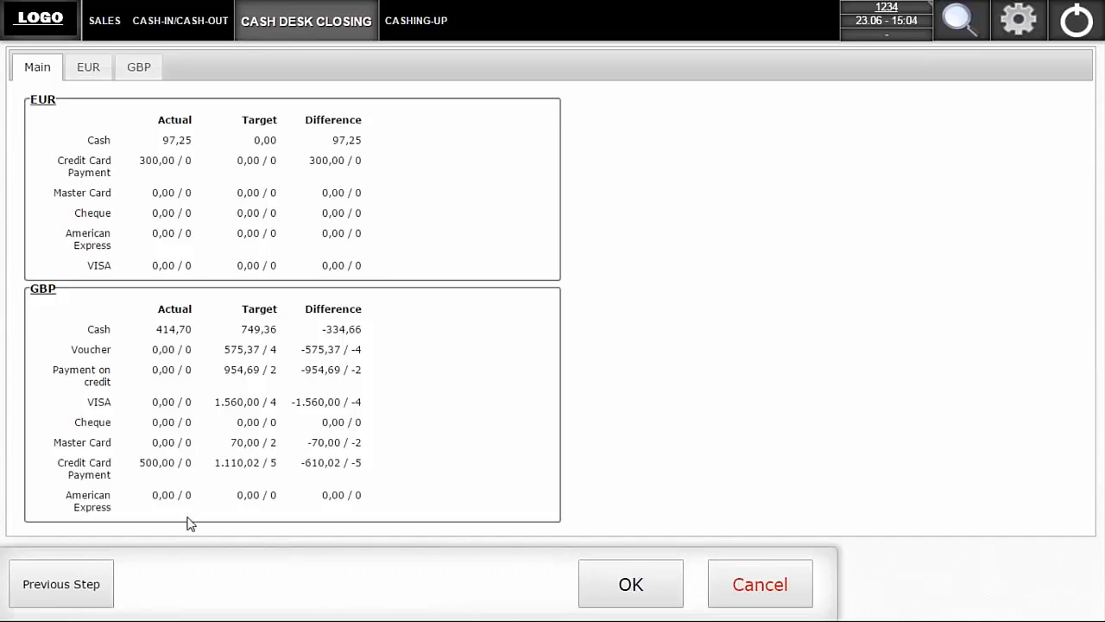
left_click(620, 589)
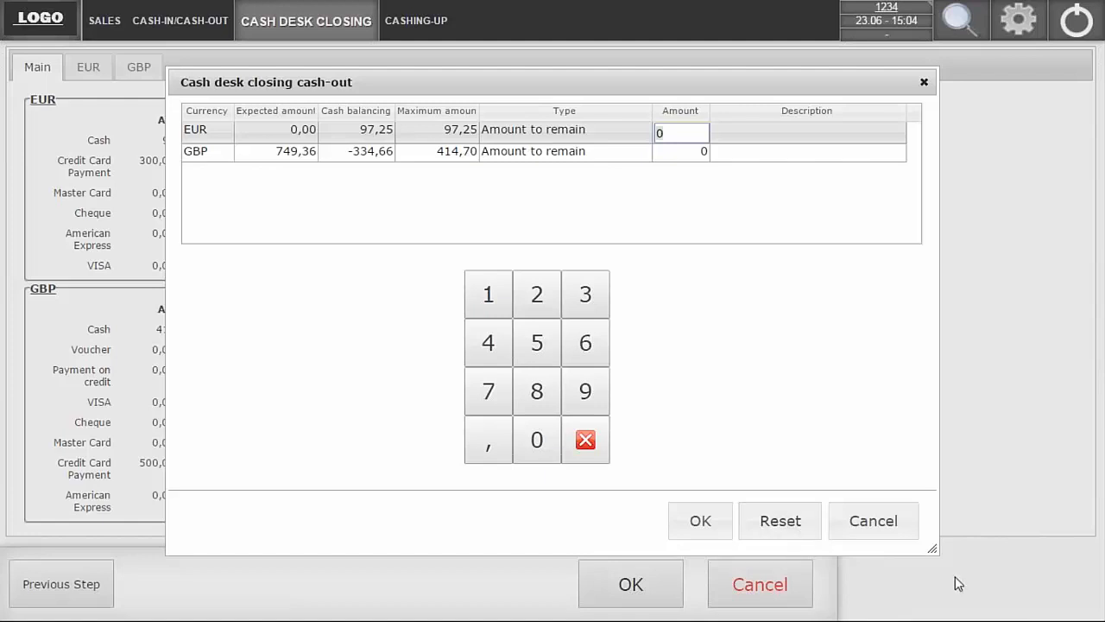
- Cancel the closing cash-out and leave the cash desk closing for the cashing-up overview, discarding the current activity's data
left_click(872, 527)
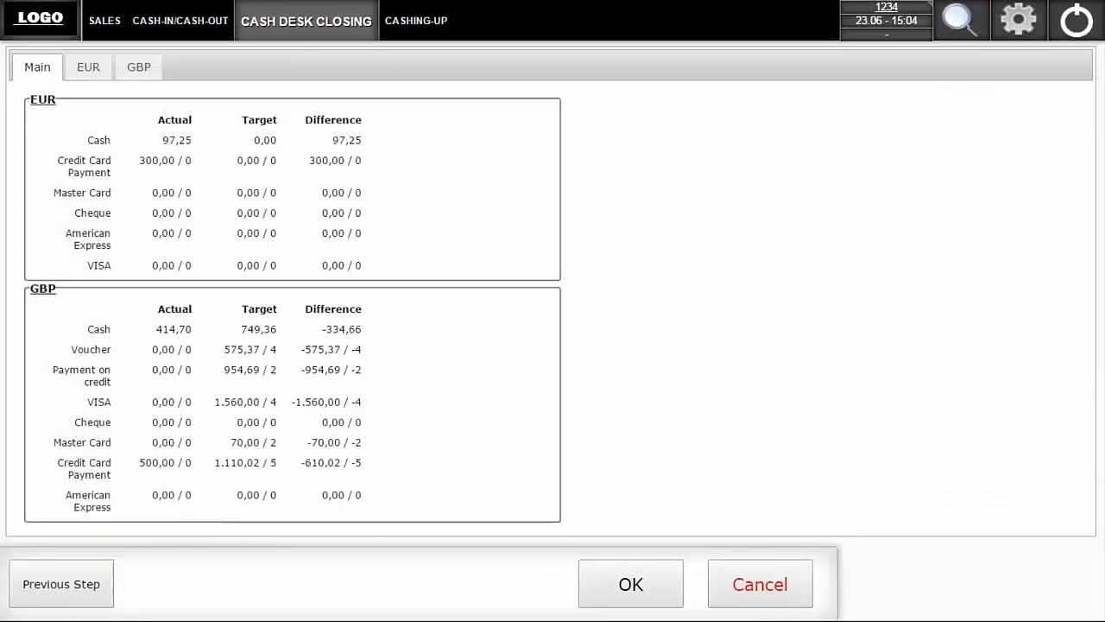
left_click(417, 23)
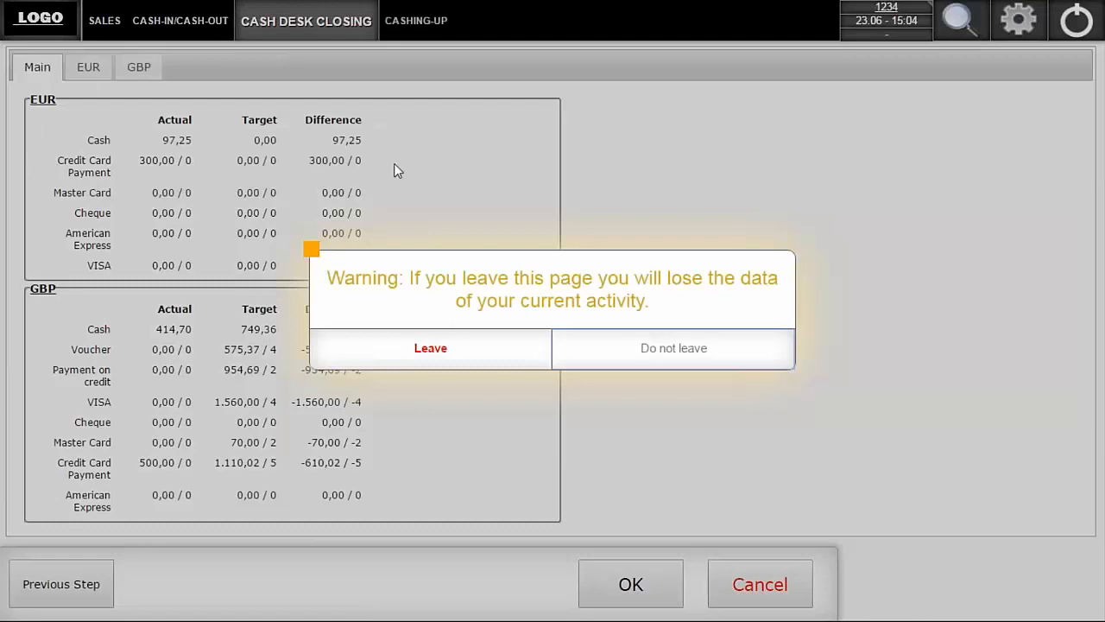
left_click(430, 350)
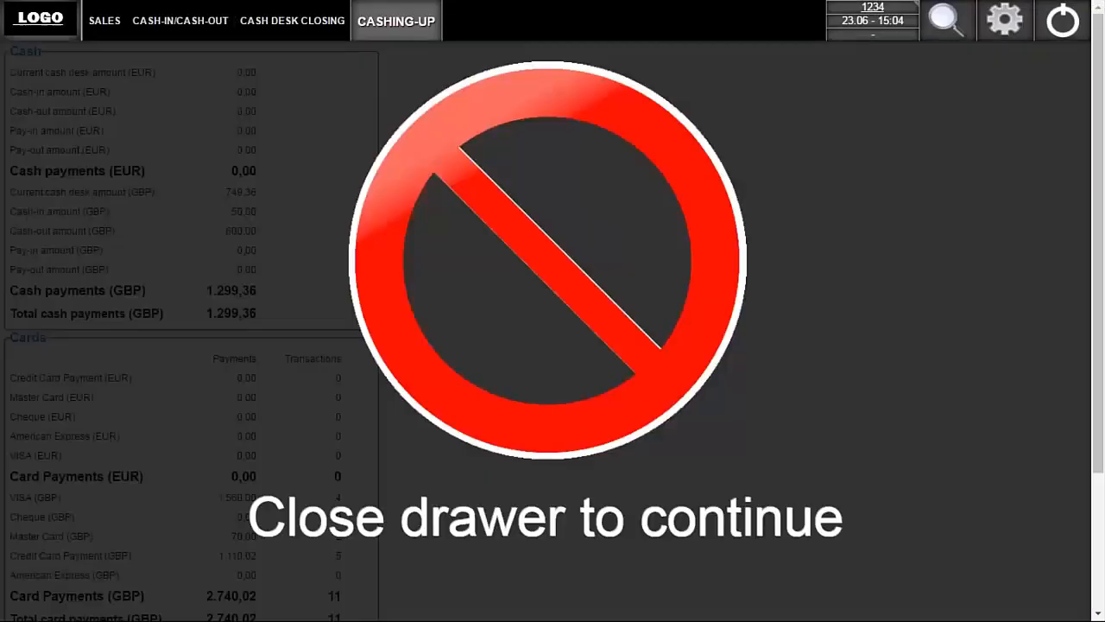